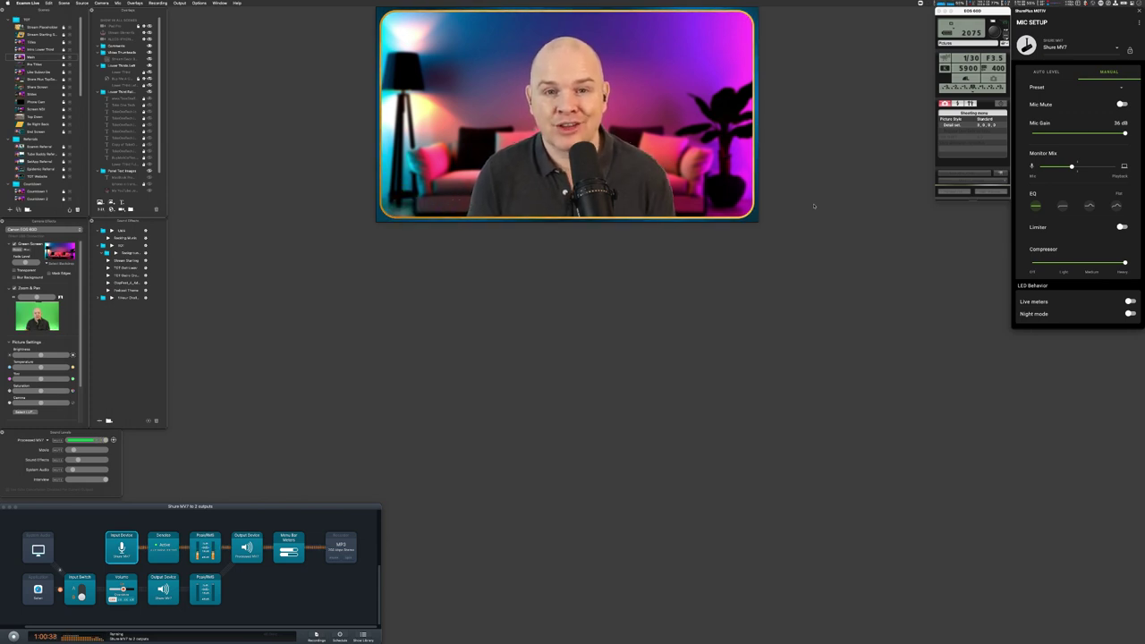
Step: Switch the Ecamm Live broadcast to the Share Screen scene and return it to the Main scene
{"action": "mouse_move", "coordinate": [531, 107]}
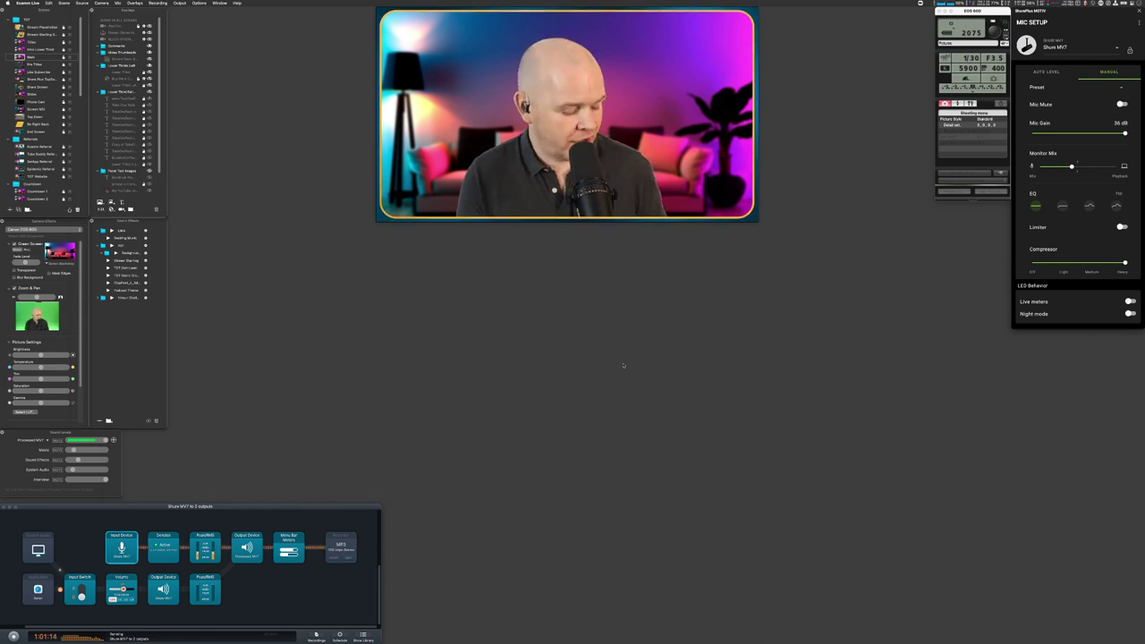
{"action": "key", "text": "super+9"}
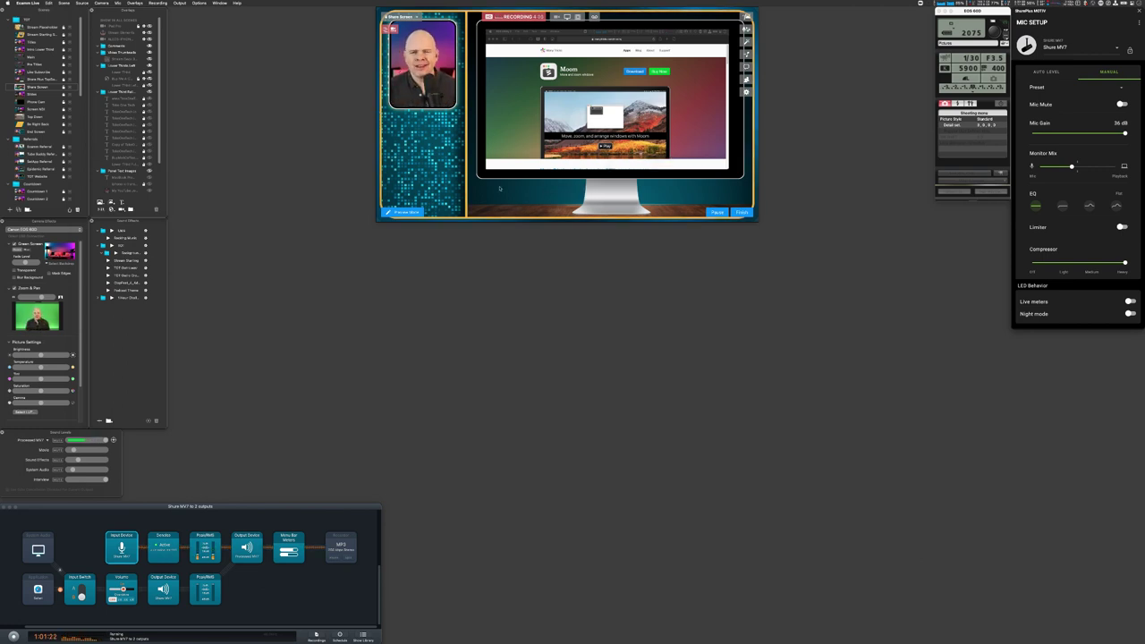
{"action": "key", "text": "ctrl+5"}
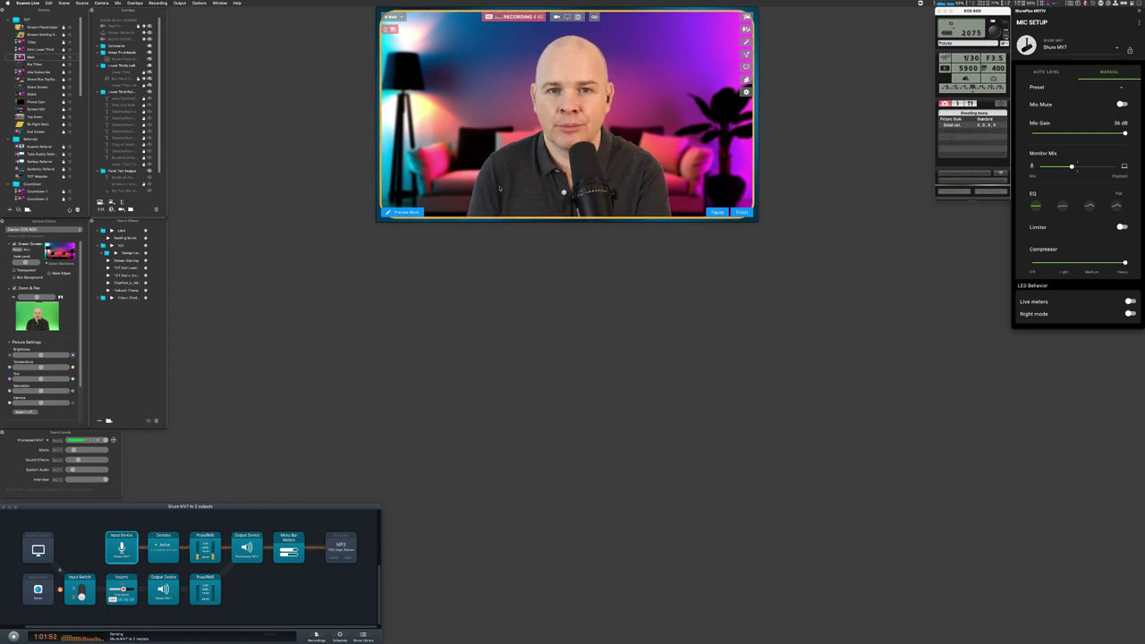
Step: Arrange the open app windows with the saved Zoom Ecamm Meeting layout
{"action": "key", "text": "ctrl+alt+1"}
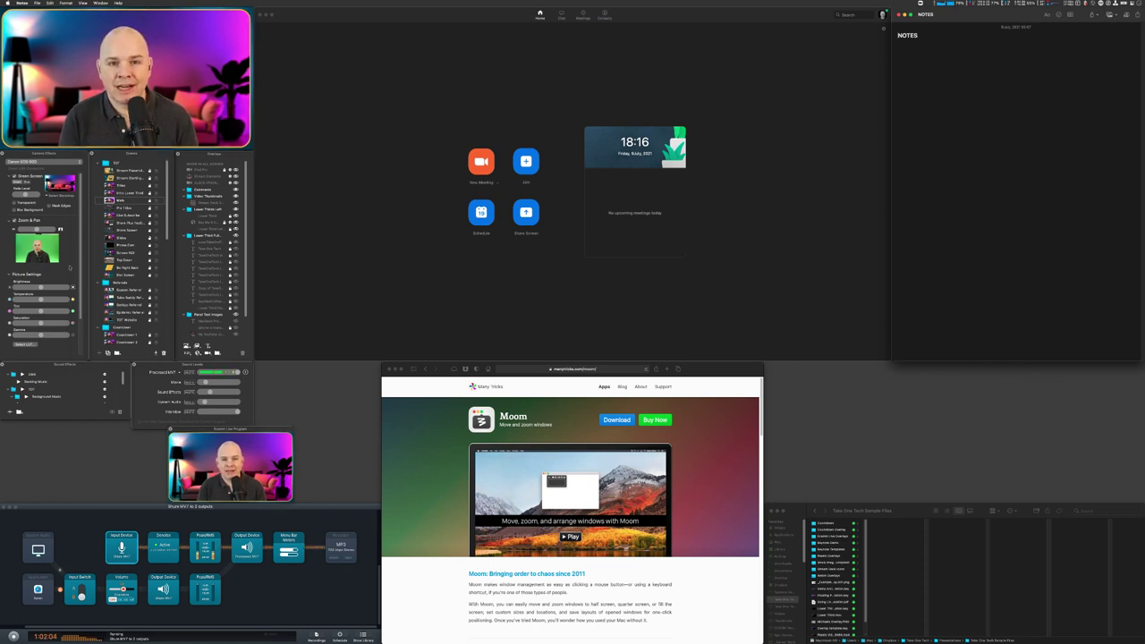
{"action": "mouse_move", "coordinate": [4, 77]}
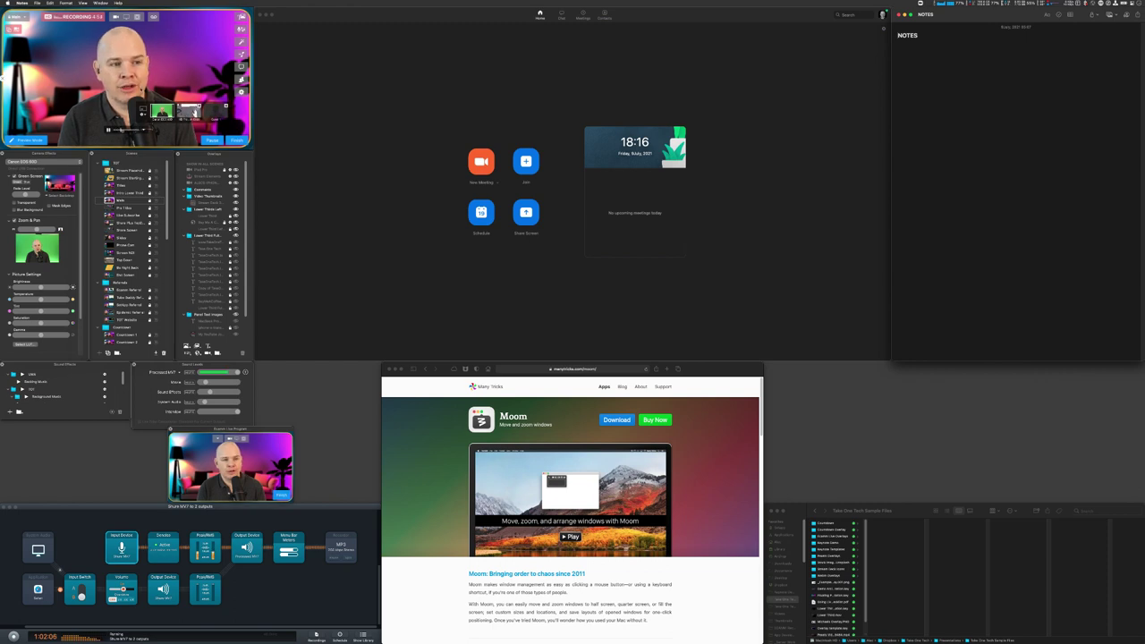
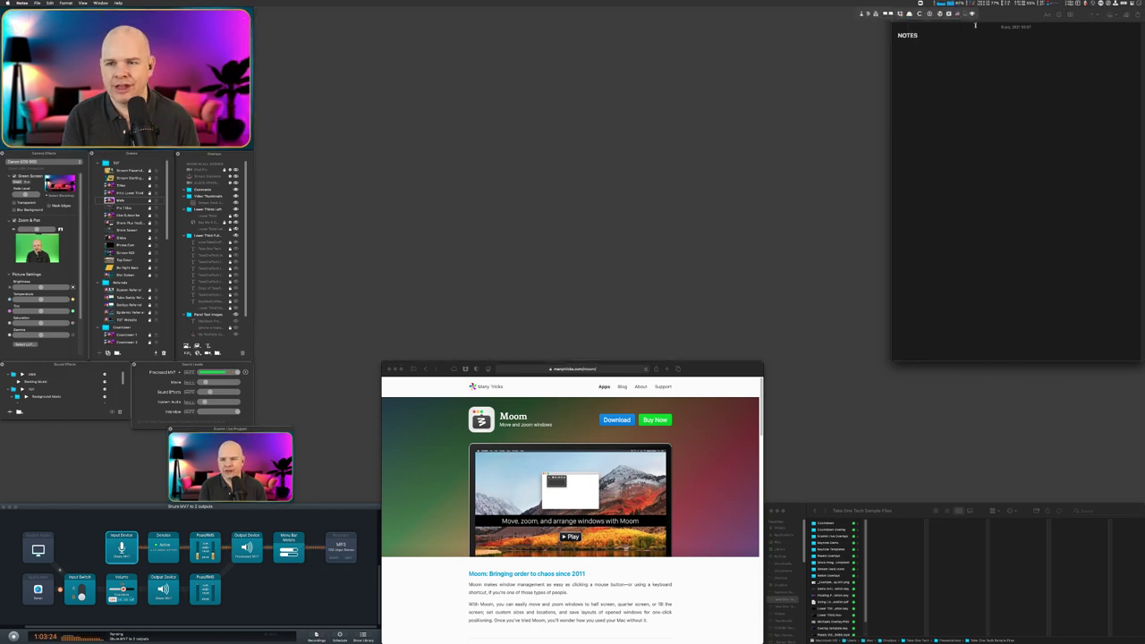
Step: Close the Notes window and rearrange the desktop with the saved Arrange Windows layout
{"action": "left_click", "coordinate": [898, 15]}
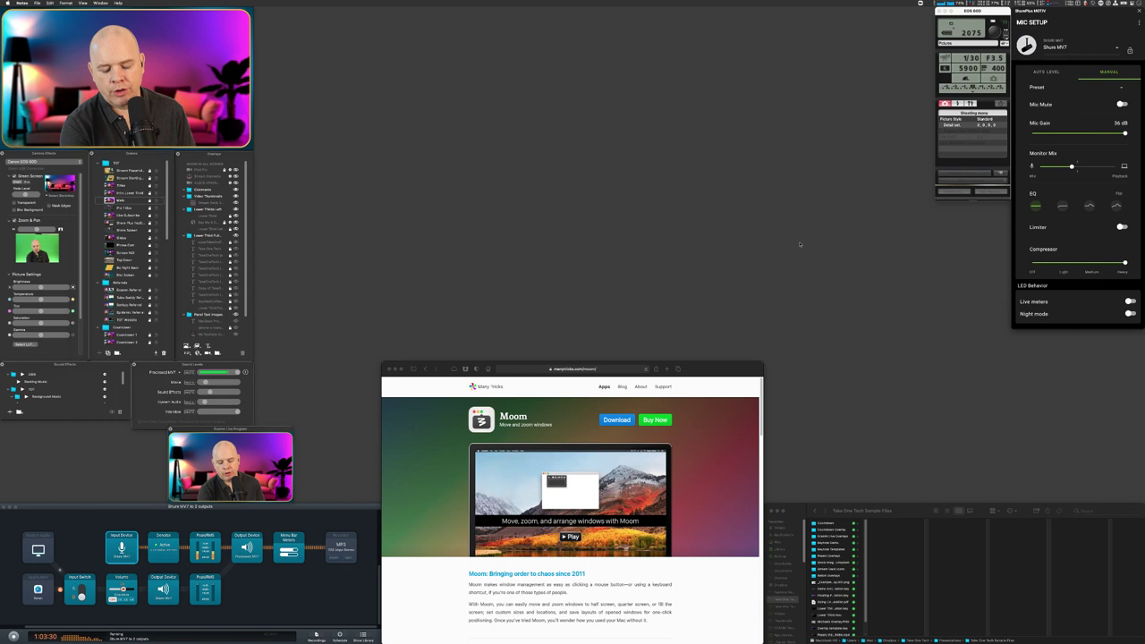
{"action": "key", "text": "ctrl+alt+1"}
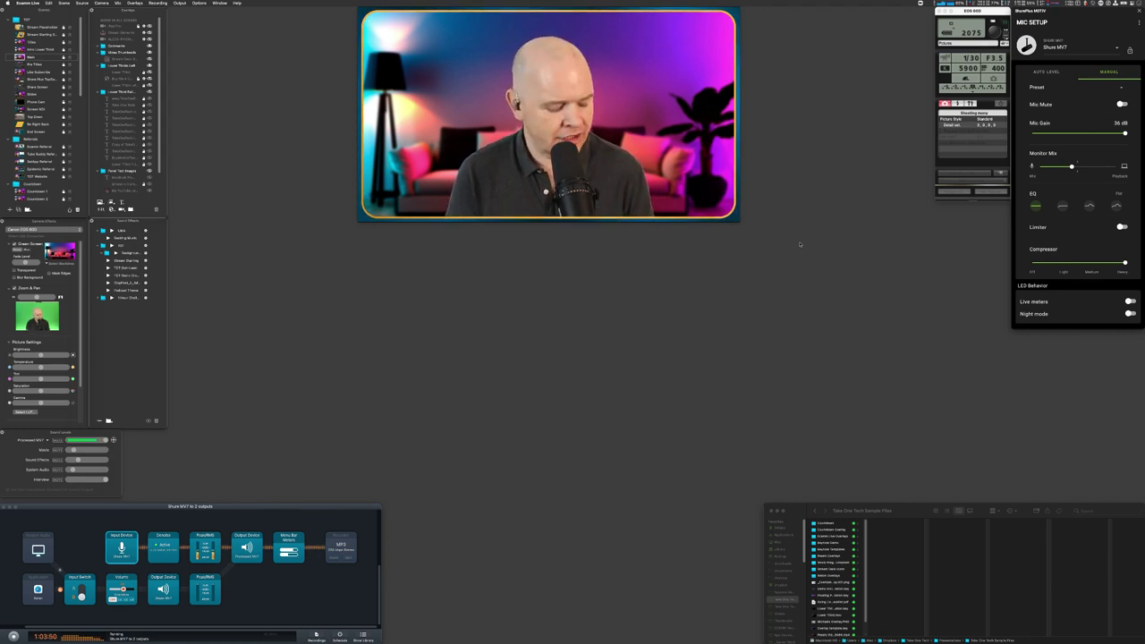
{"action": "mouse_move", "coordinate": [643, 66]}
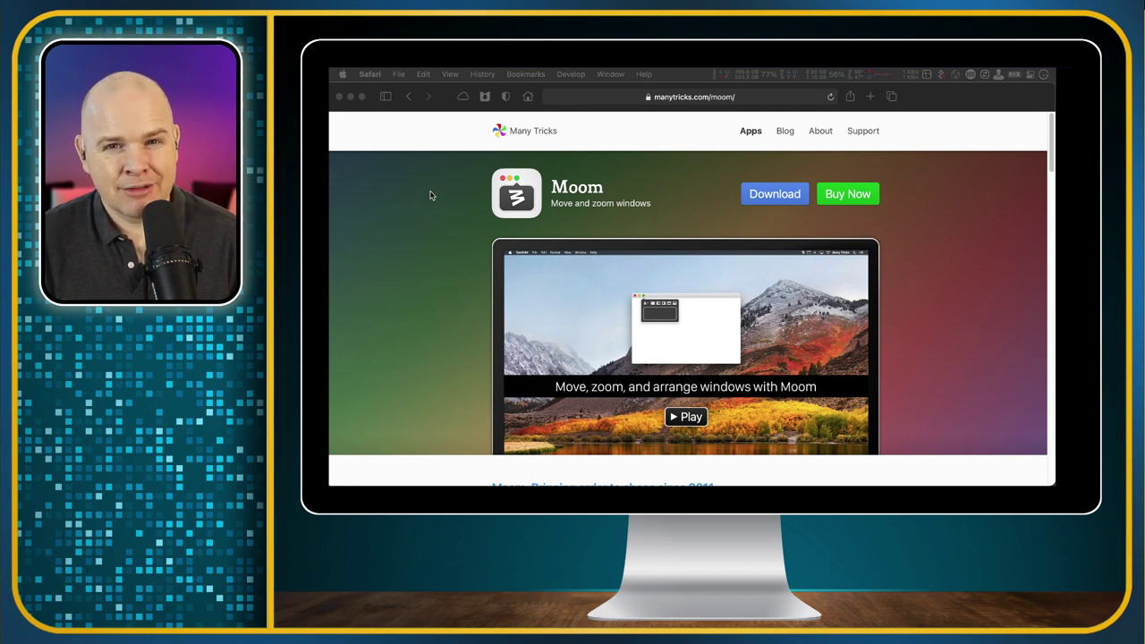
Step: Bring up Moom's list of custom window actions and saved layouts for the Safari window, and dismiss it
{"action": "left_click", "coordinate": [385, 91]}
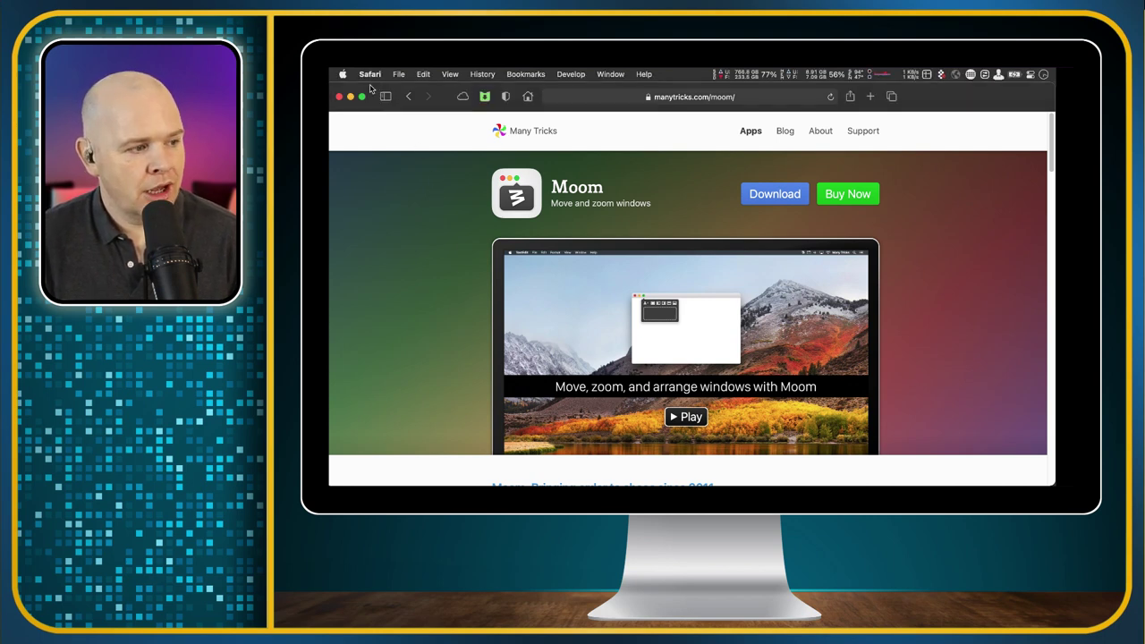
{"action": "mouse_move", "coordinate": [365, 101]}
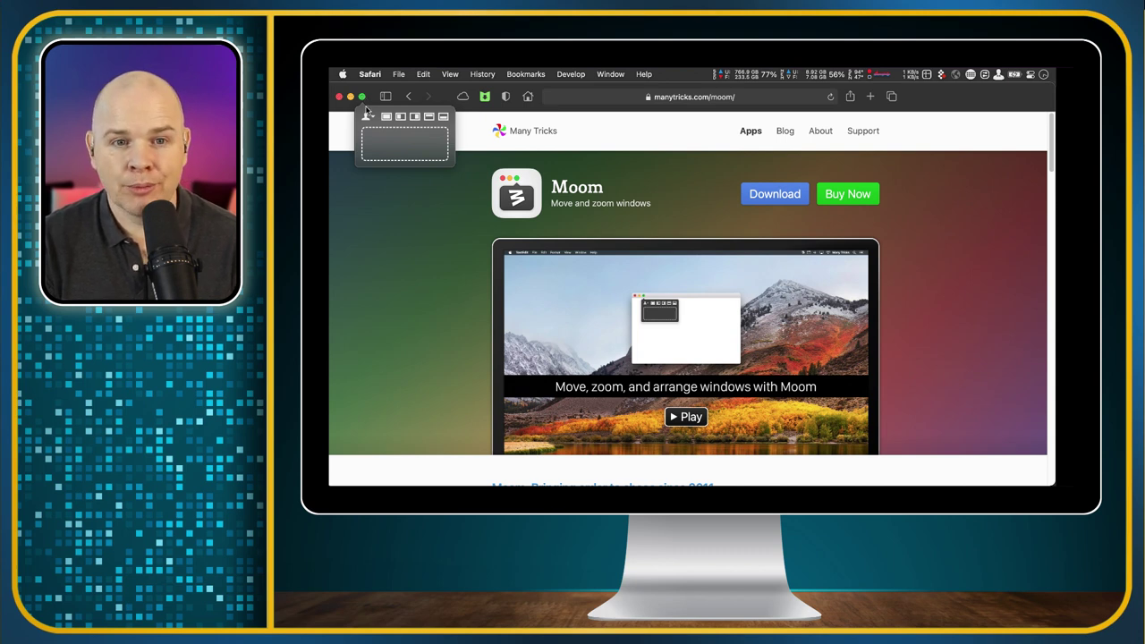
{"action": "left_click", "coordinate": [389, 119]}
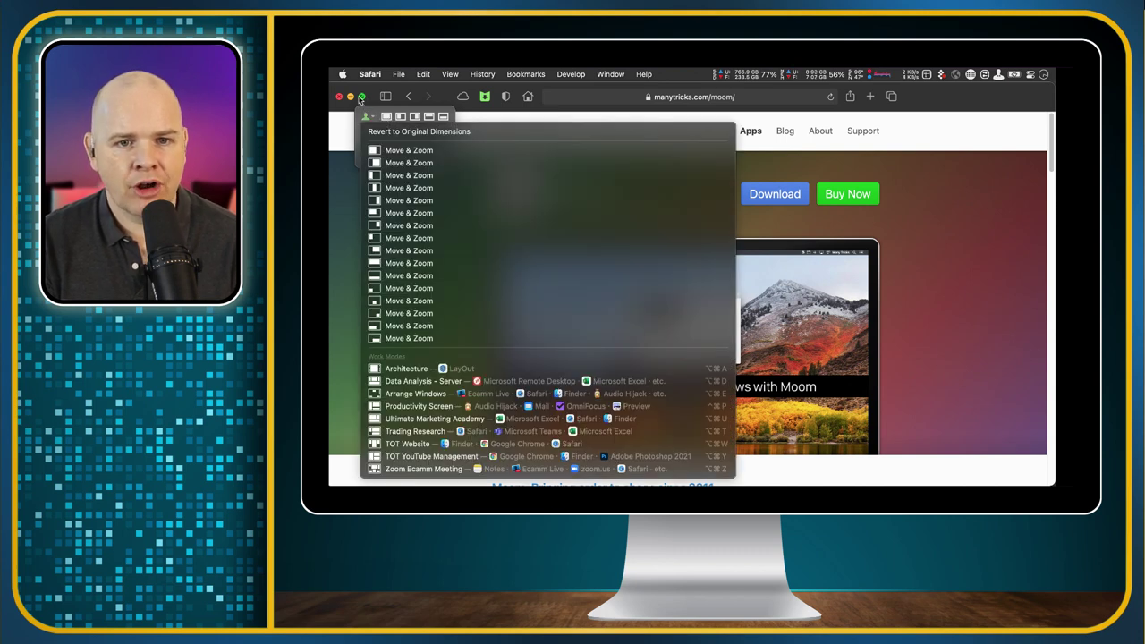
{"action": "left_click", "coordinate": [370, 95]}
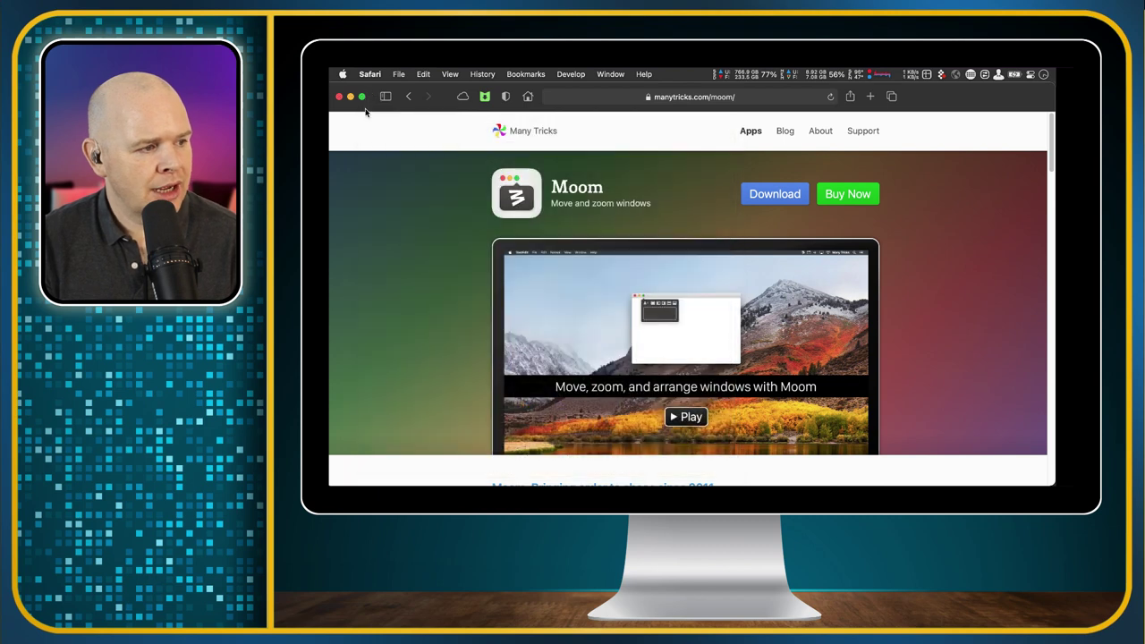
Step: Fit the Safari window with Moom to the left half, the right half and the top half of the screen in turn
{"action": "mouse_move", "coordinate": [368, 96]}
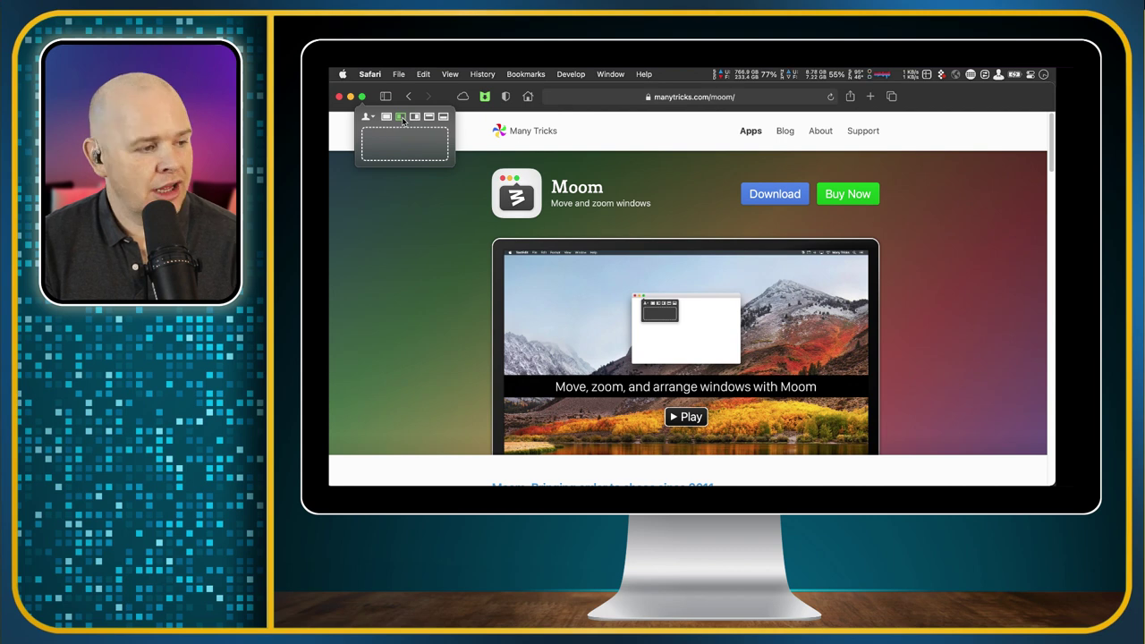
{"action": "left_click", "coordinate": [403, 120]}
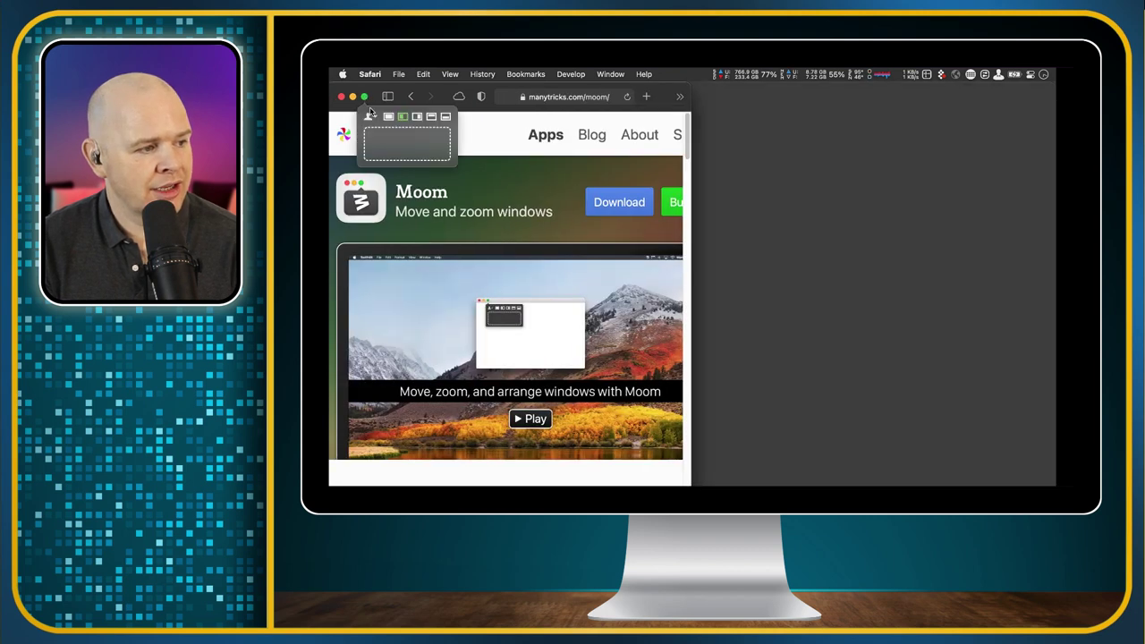
{"action": "left_click", "coordinate": [418, 117]}
{"action": "mouse_move", "coordinate": [731, 99]}
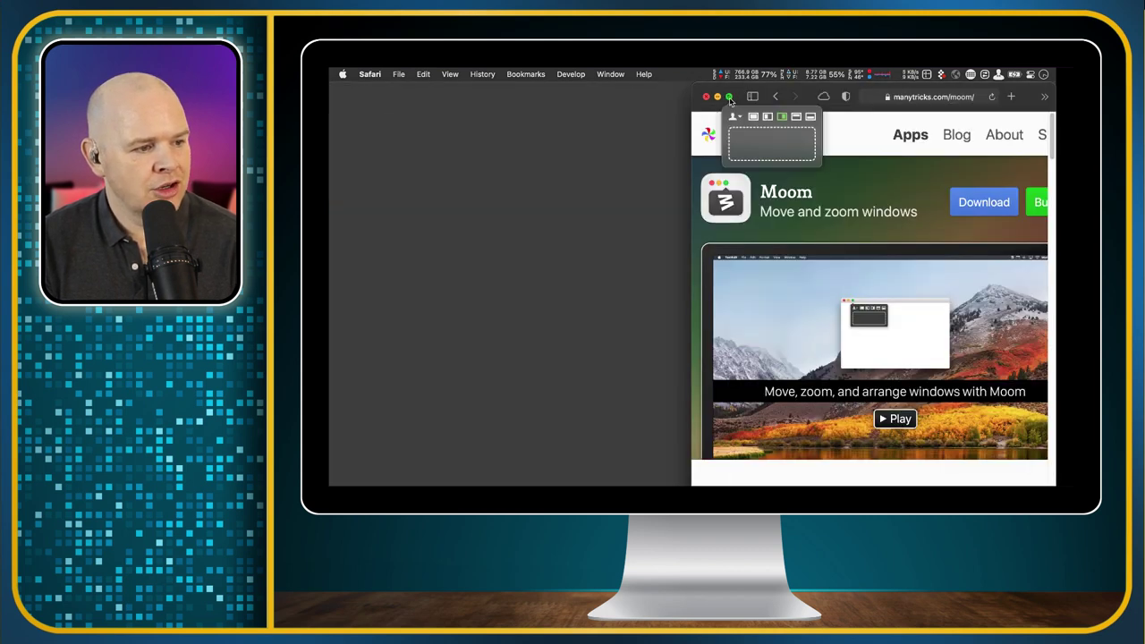
{"action": "left_click", "coordinate": [783, 117]}
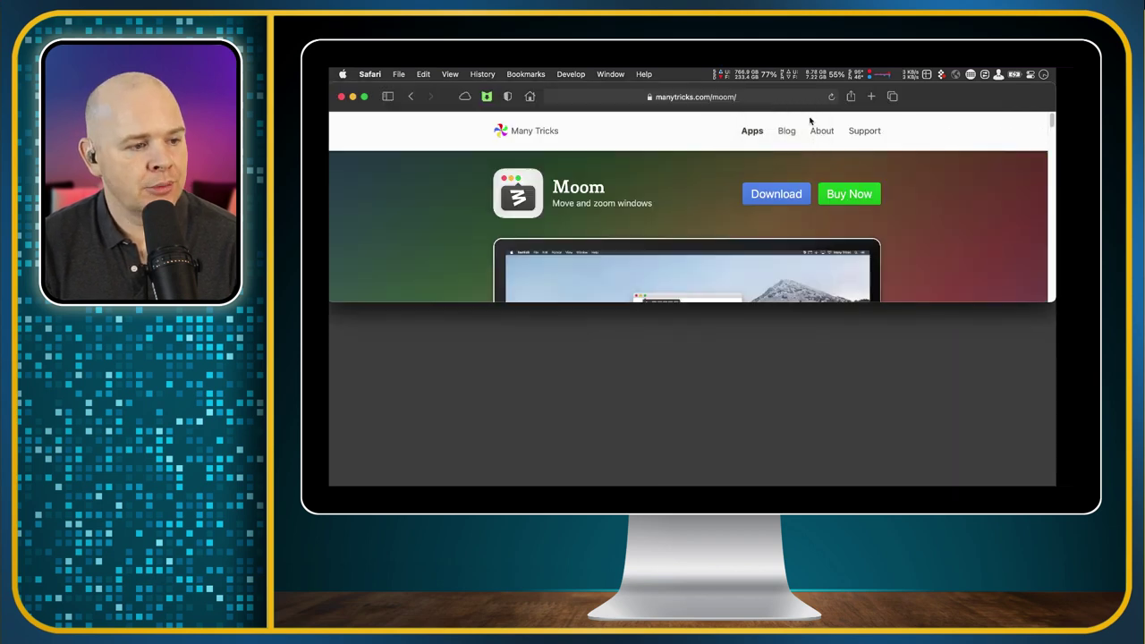
Step: Snap the Safari window to the top half of the screen at its upper edge, and to the upper-left quarter at its corner
{"action": "left_click_drag", "start_coordinate": [901, 97], "coordinate": [841, 76]}
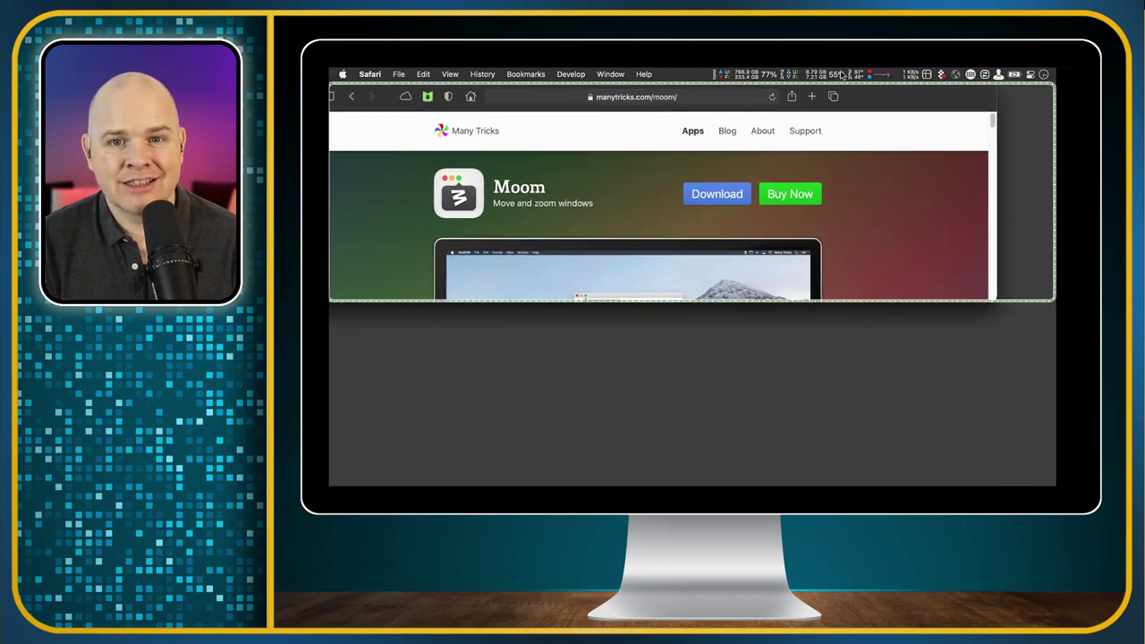
{"action": "left_click_drag", "start_coordinate": [841, 76], "coordinate": [841, 77]}
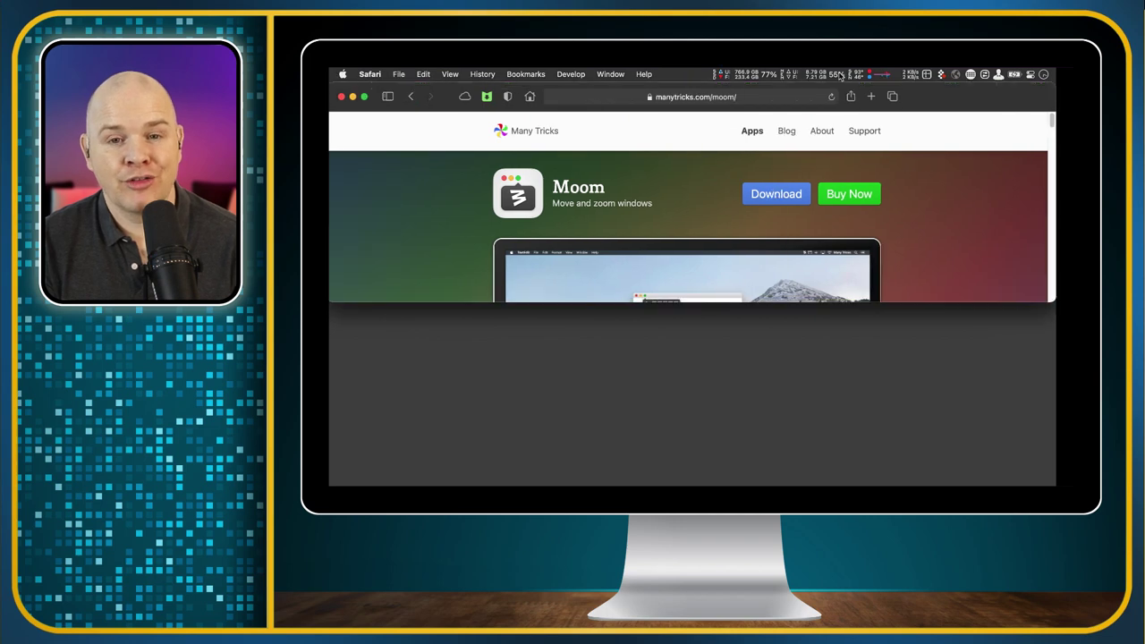
{"action": "left_click_drag", "start_coordinate": [960, 105], "coordinate": [330, 110]}
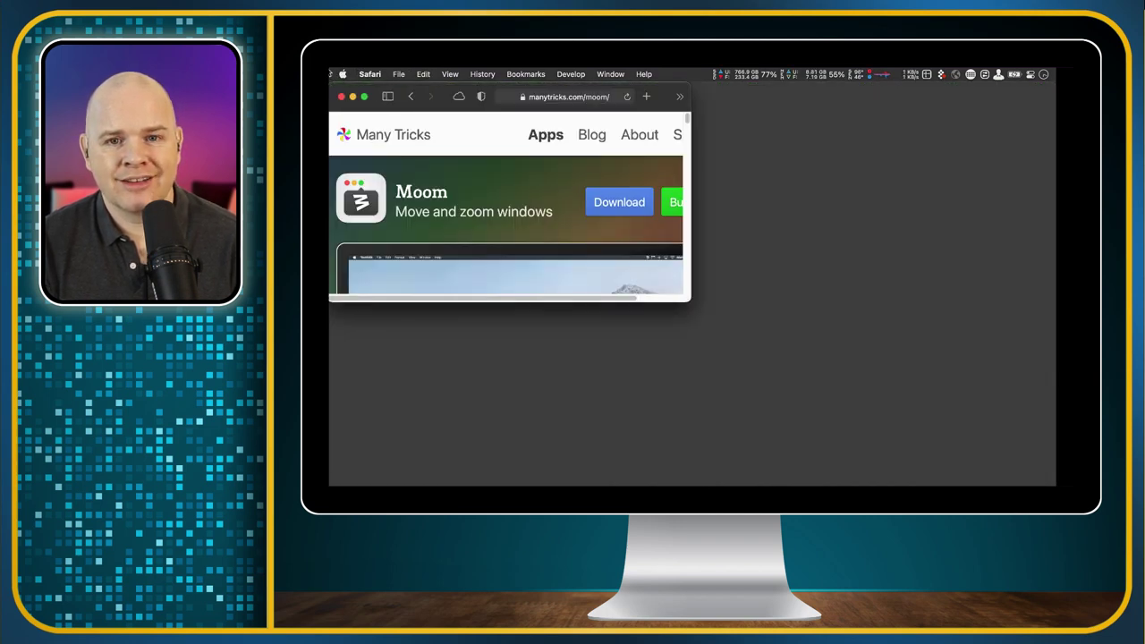
Step: Enlarge the Safari window from the upper-left quarter to nearly the whole screen
{"action": "double_click", "coordinate": [381, 90]}
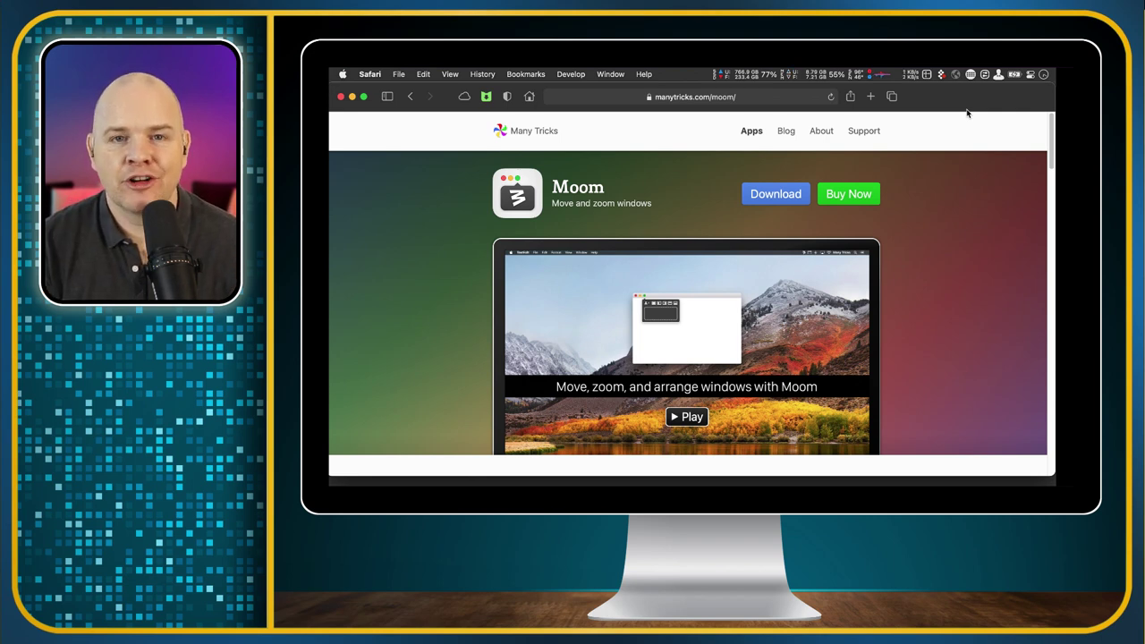
{"action": "left_click_drag", "start_coordinate": [967, 104], "coordinate": [843, 120]}
{"action": "double_click", "coordinate": [843, 120]}
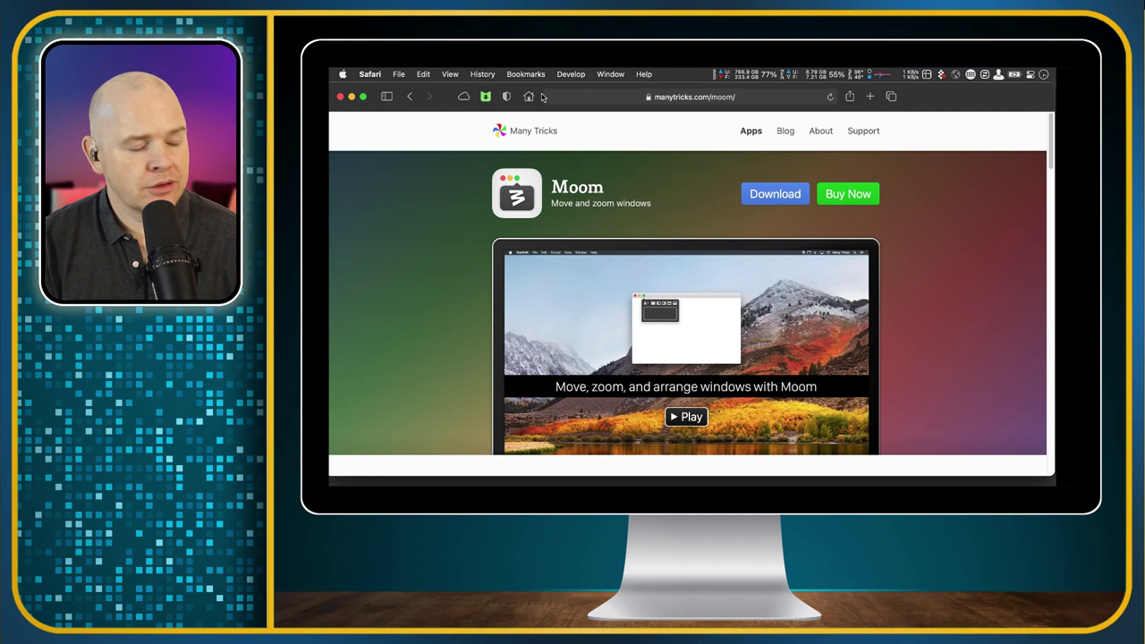
Step: Apply Moom's custom Move & Zoom presets to the Safari window, first the large upper-left area, then the small lower-middle area
{"action": "mouse_move", "coordinate": [364, 98]}
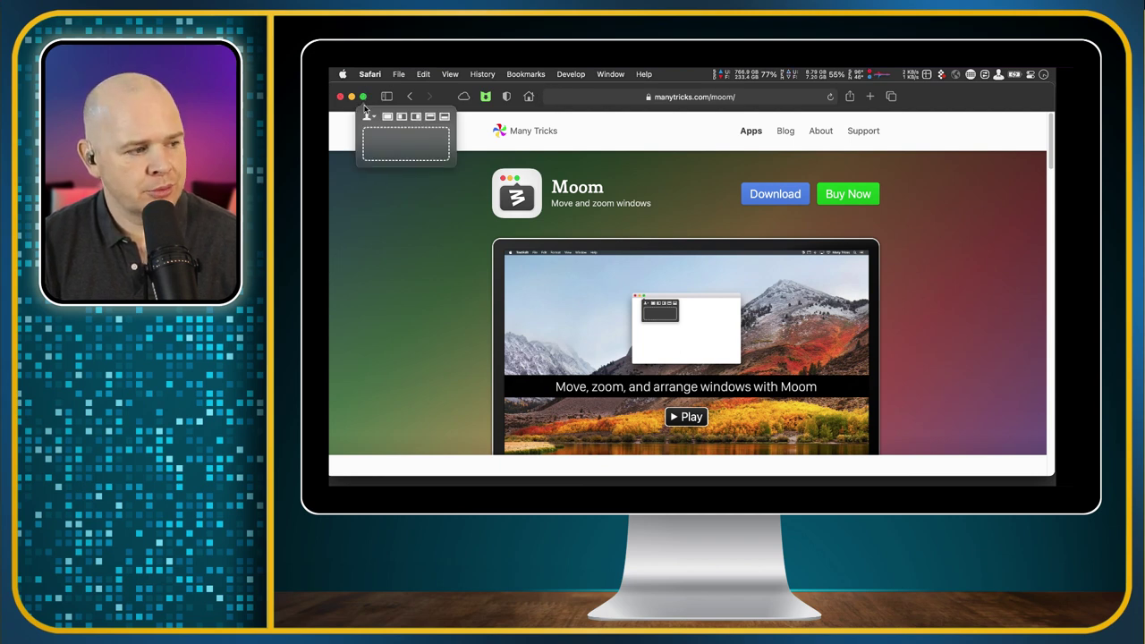
{"action": "left_click", "coordinate": [368, 116]}
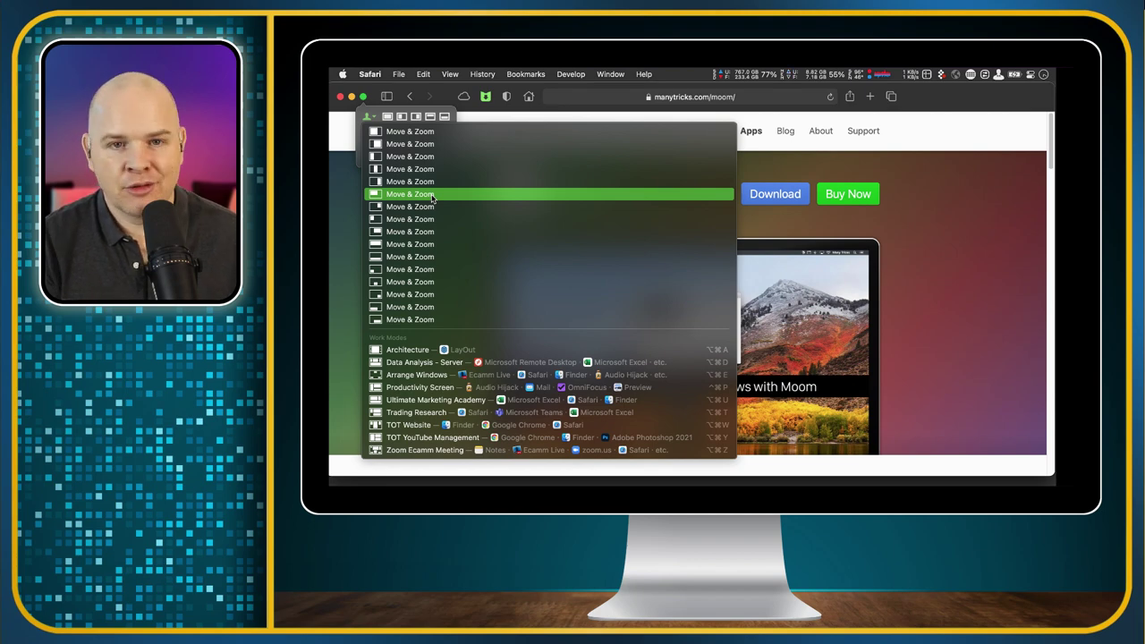
{"action": "left_click", "coordinate": [432, 197]}
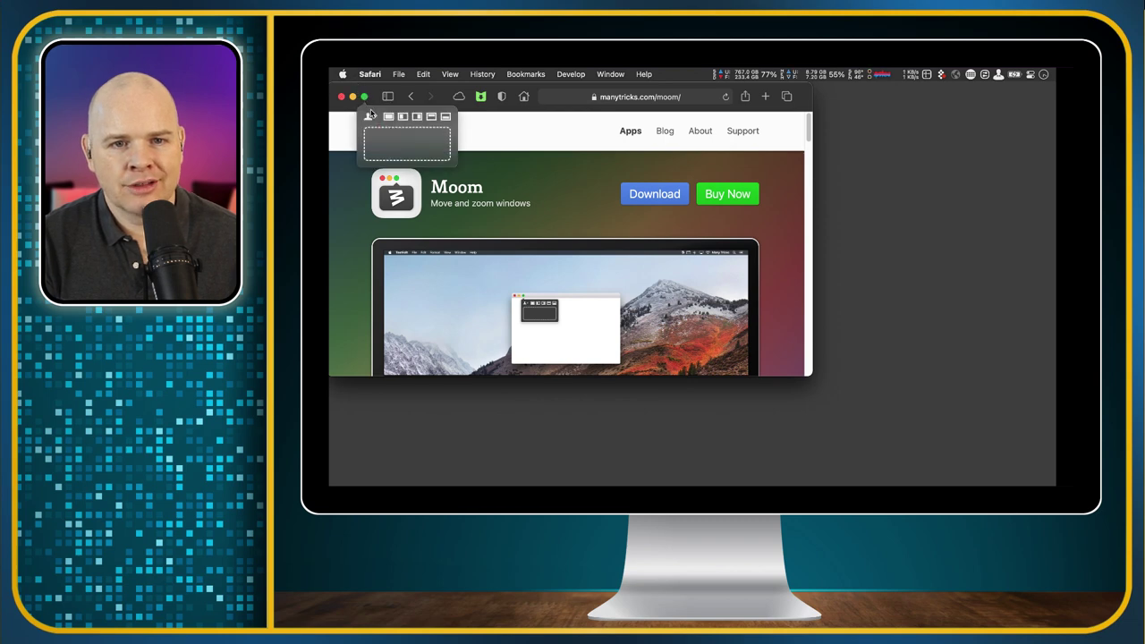
{"action": "left_click", "coordinate": [369, 116]}
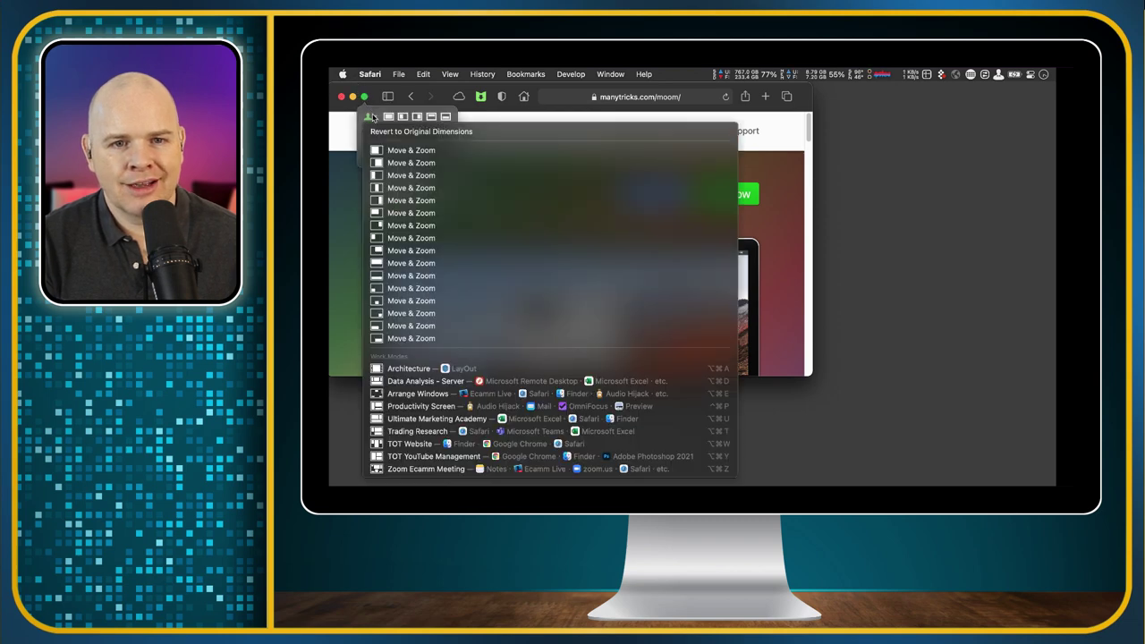
{"action": "left_click", "coordinate": [431, 304]}
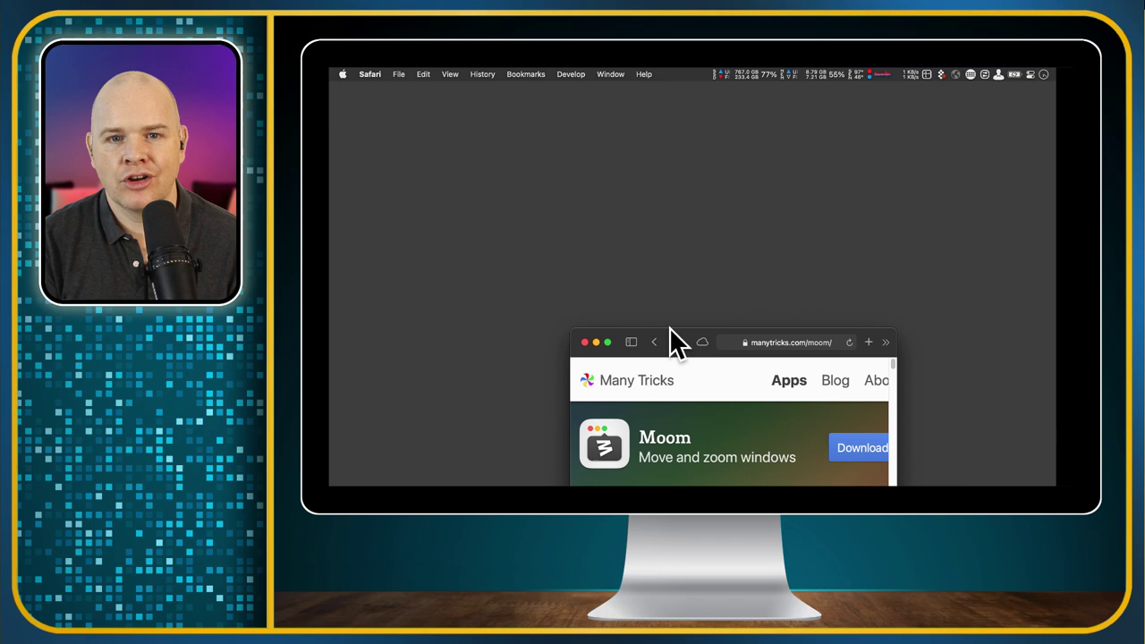
Step: Move the Safari window up toward the middle of the screen and check Moom's list of custom Move & Zoom presets
{"action": "left_click_drag", "start_coordinate": [686, 341], "coordinate": [526, 197]}
{"action": "mouse_move", "coordinate": [448, 204]}
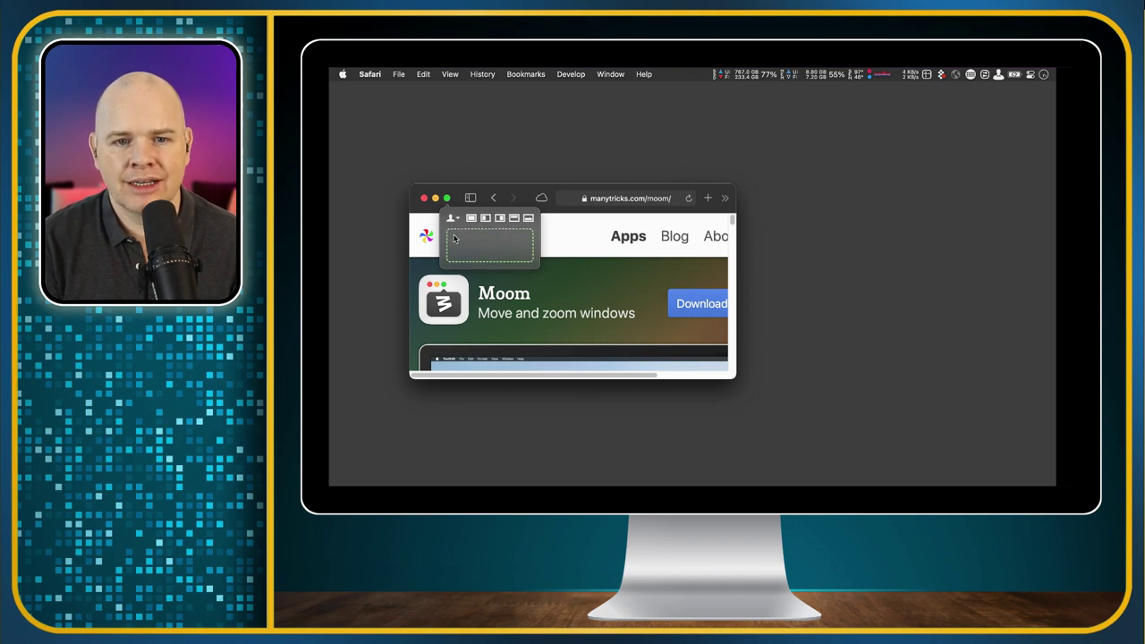
{"action": "left_click", "coordinate": [453, 218]}
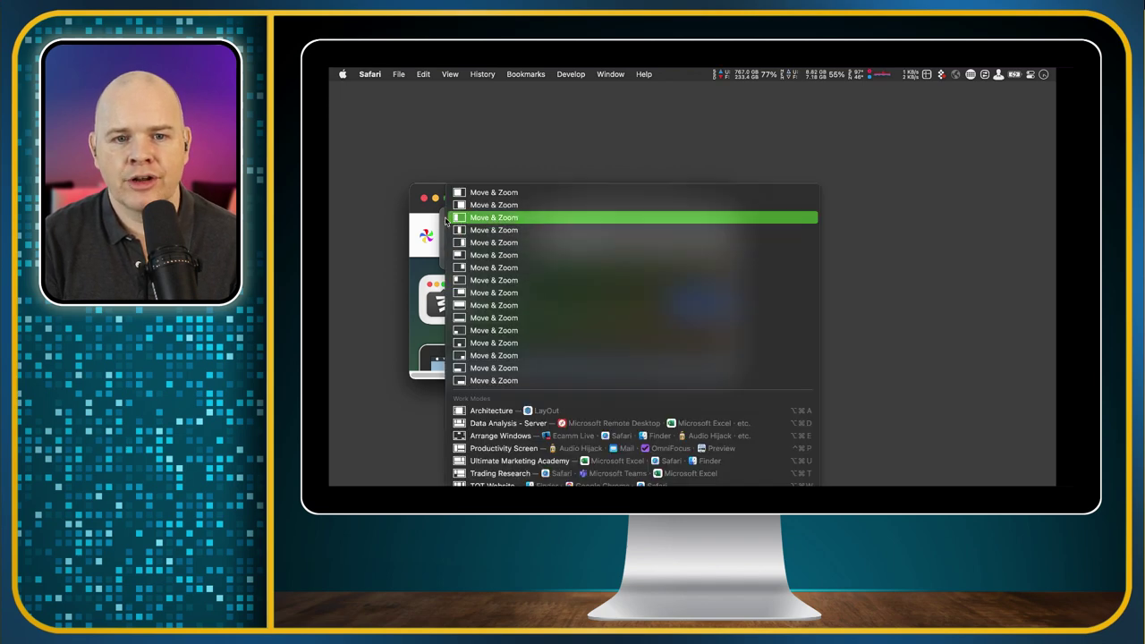
{"action": "key", "text": "Escape"}
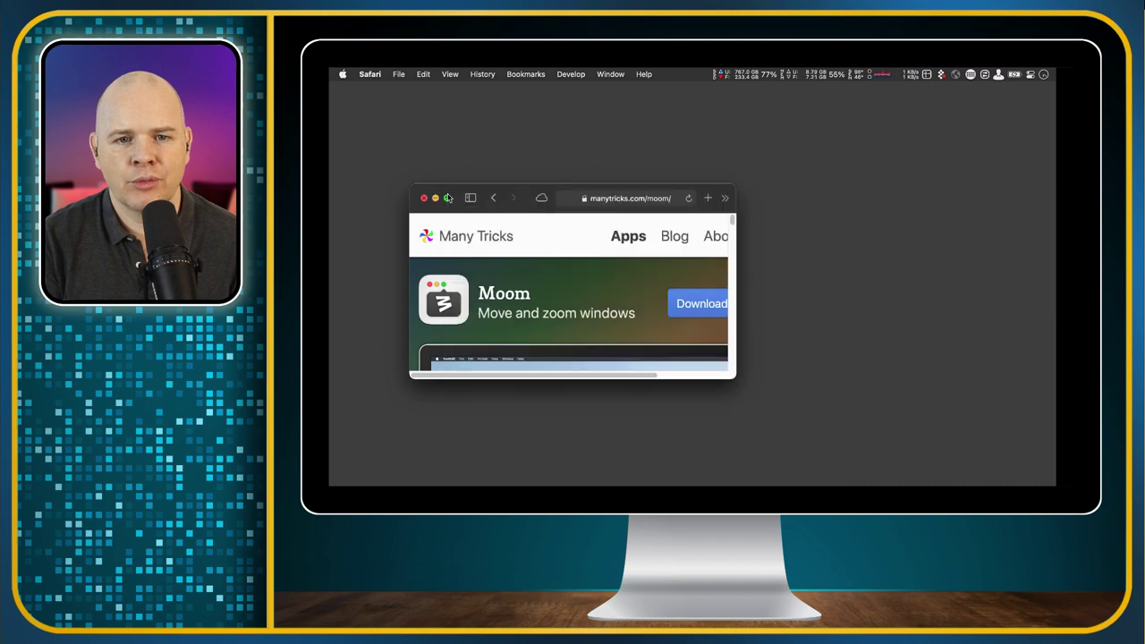
Step: Draw a new area for the Safari window with Moom's grid, about two thirds of the screen wide from the upper-left corner
{"action": "mouse_move", "coordinate": [447, 200]}
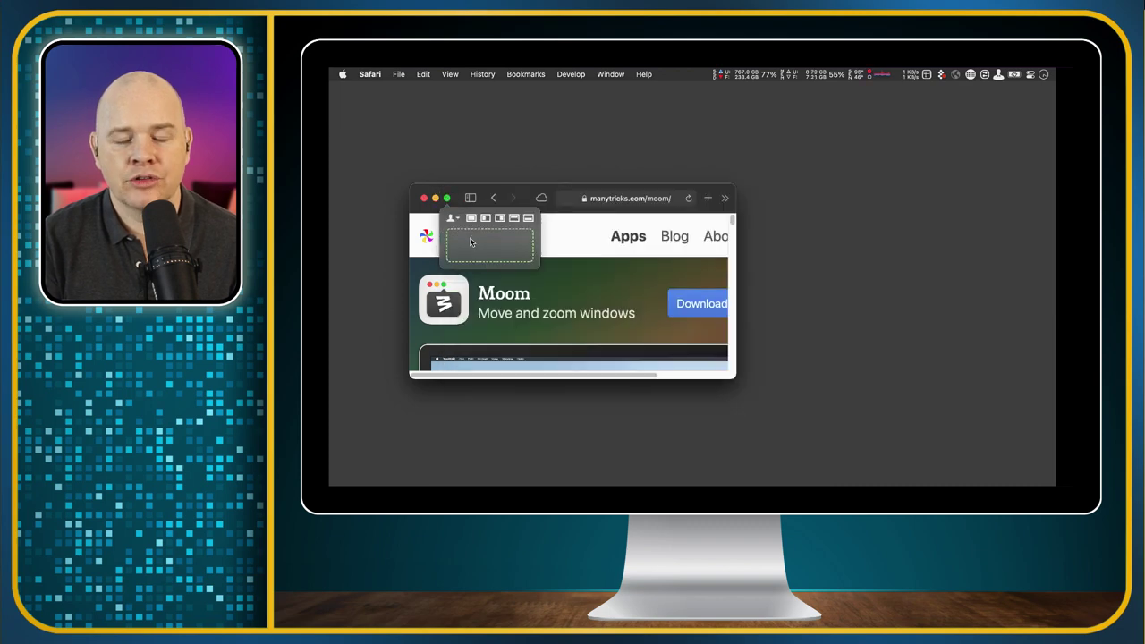
{"action": "left_click", "coordinate": [470, 238]}
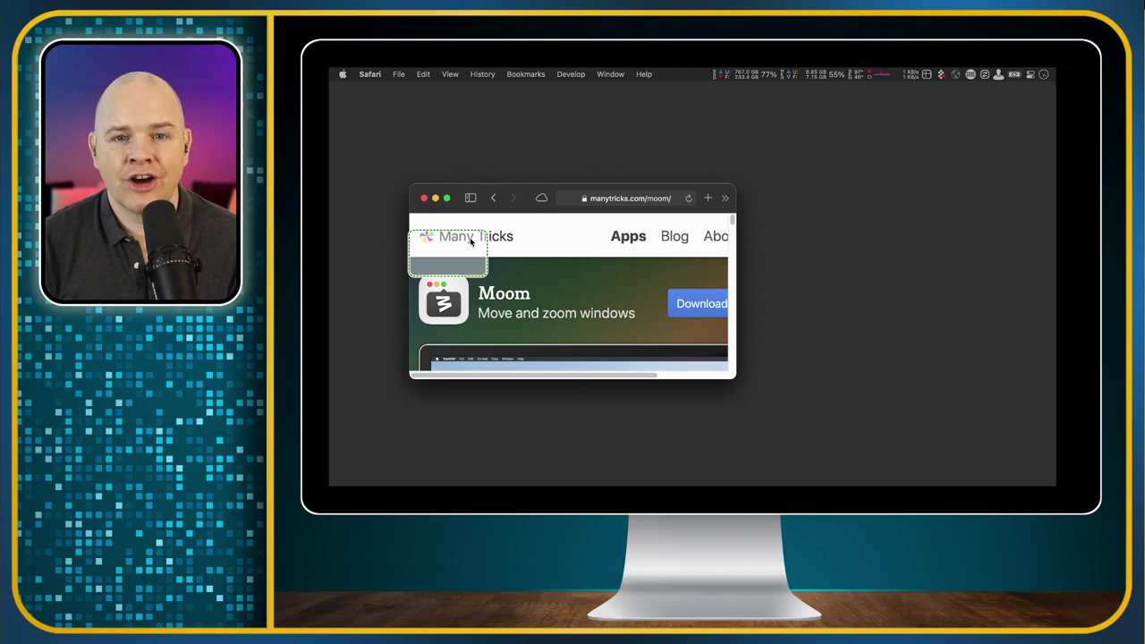
{"action": "left_click_drag", "start_coordinate": [470, 237], "coordinate": [754, 387]}
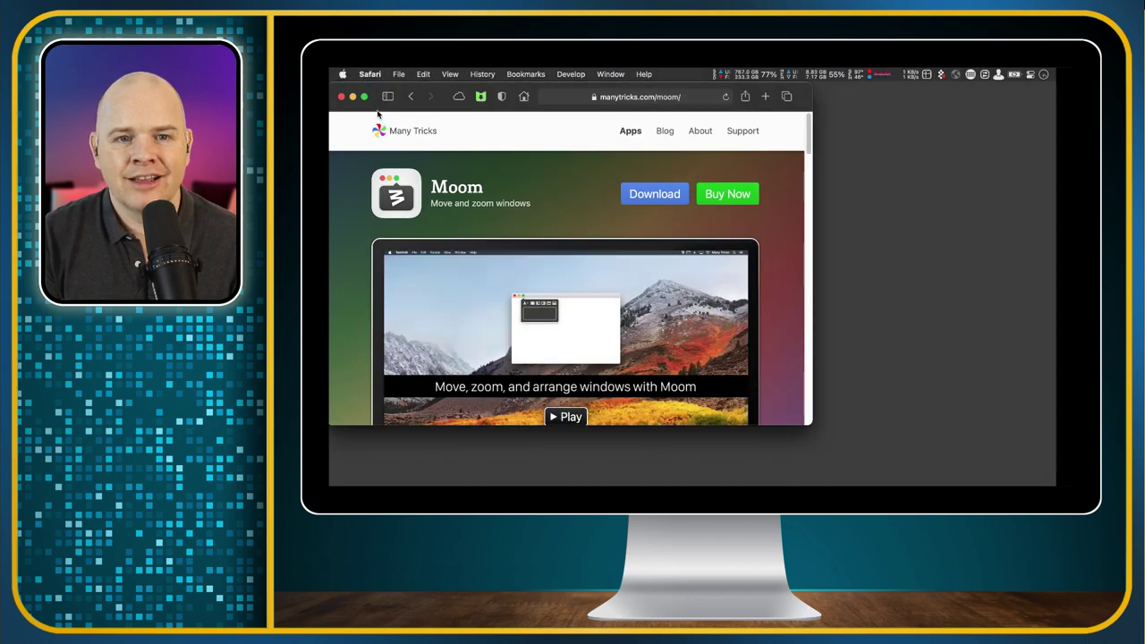
Step: Redraw the Safari window's area with Moom's grid as a shorter block of the same width, starting below the screen's upper edge
{"action": "mouse_move", "coordinate": [364, 96]}
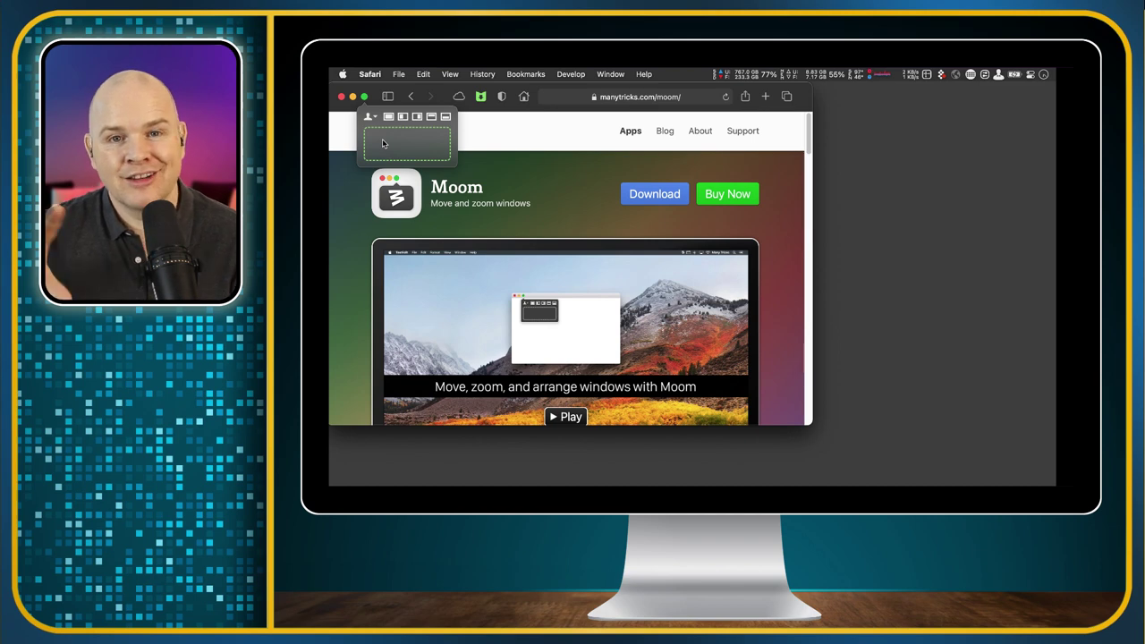
{"action": "mouse_move", "coordinate": [383, 143]}
{"action": "left_mouse_down"}
{"action": "mouse_move", "coordinate": [378, 126]}
{"action": "mouse_move", "coordinate": [742, 358]}
{"action": "left_mouse_up"}
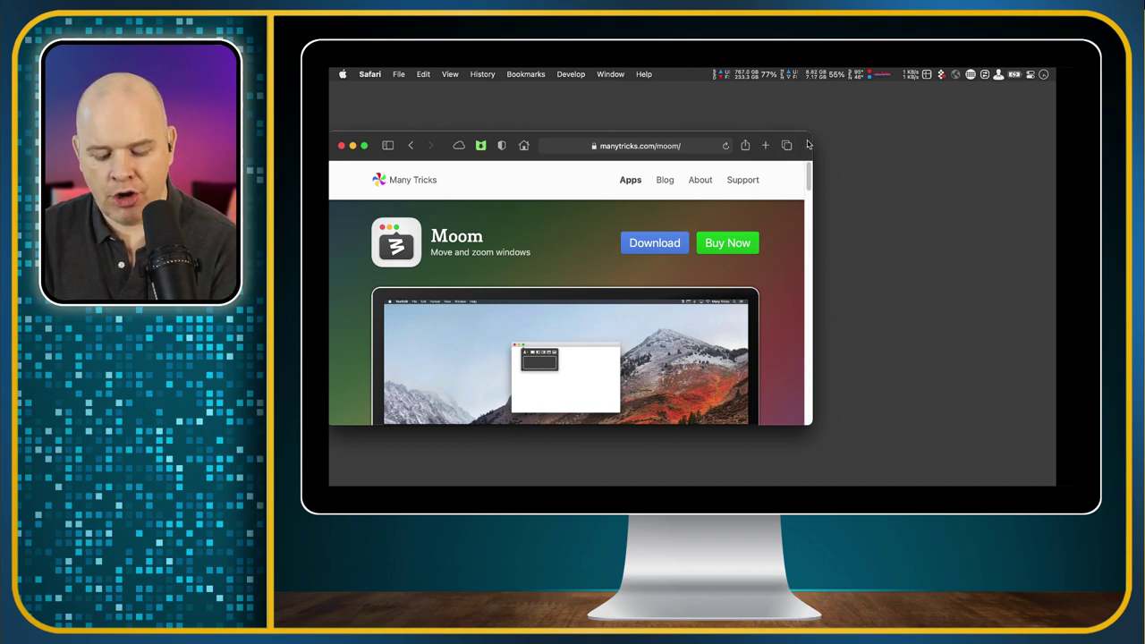
Step: Open a second Safari window, move it lower on the screen and load MacRumors from the favorites
{"action": "key", "text": "super+n"}
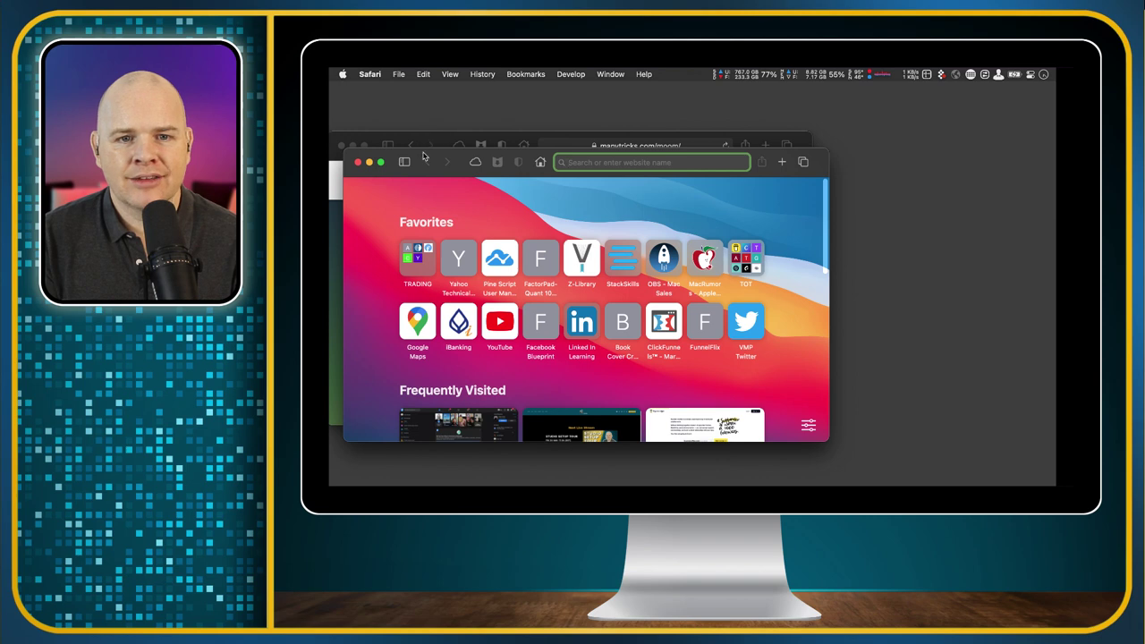
{"action": "left_click_drag", "start_coordinate": [424, 156], "coordinate": [512, 206]}
{"action": "left_click", "coordinate": [788, 309]}
Step: Use Moom's grid to place the MacRumors window in the right part of the screen and narrow the Moom page window to meet it
{"action": "mouse_move", "coordinate": [470, 213]}
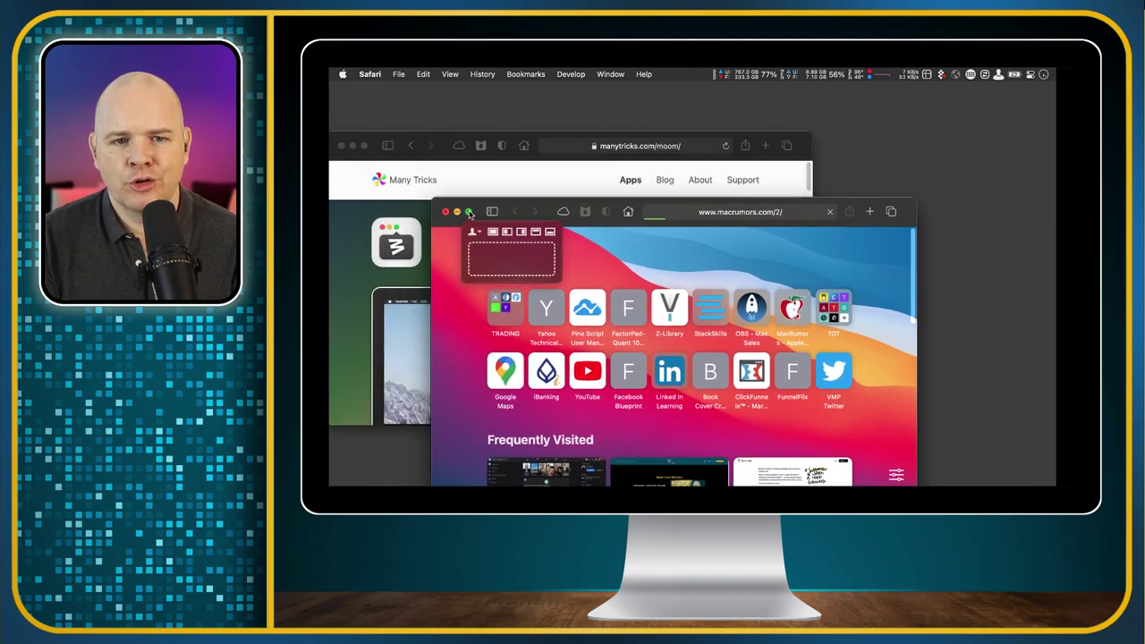
{"action": "mouse_move", "coordinate": [504, 256]}
{"action": "left_mouse_down"}
{"action": "mouse_move", "coordinate": [524, 263]}
{"action": "mouse_move", "coordinate": [781, 202]}
{"action": "mouse_move", "coordinate": [816, 154]}
{"action": "mouse_move", "coordinate": [979, 324]}
{"action": "mouse_move", "coordinate": [1036, 364]}
{"action": "mouse_move", "coordinate": [1031, 388]}
{"action": "left_mouse_up"}
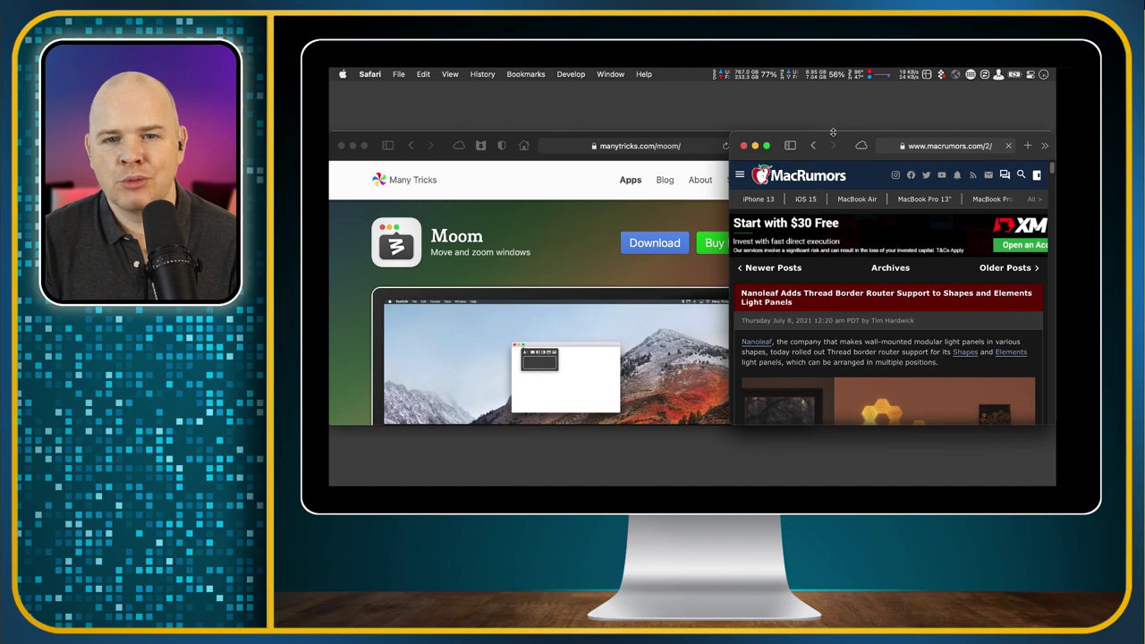
{"action": "mouse_move", "coordinate": [364, 146]}
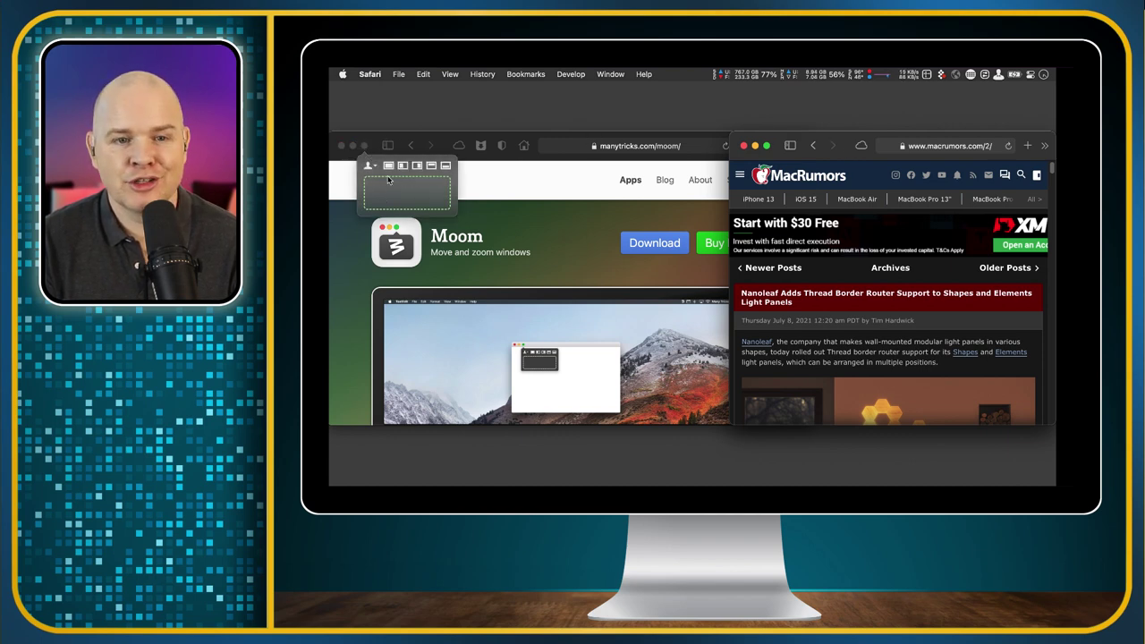
{"action": "left_click", "coordinate": [391, 189]}
{"action": "left_click_drag", "start_coordinate": [378, 176], "coordinate": [678, 418]}
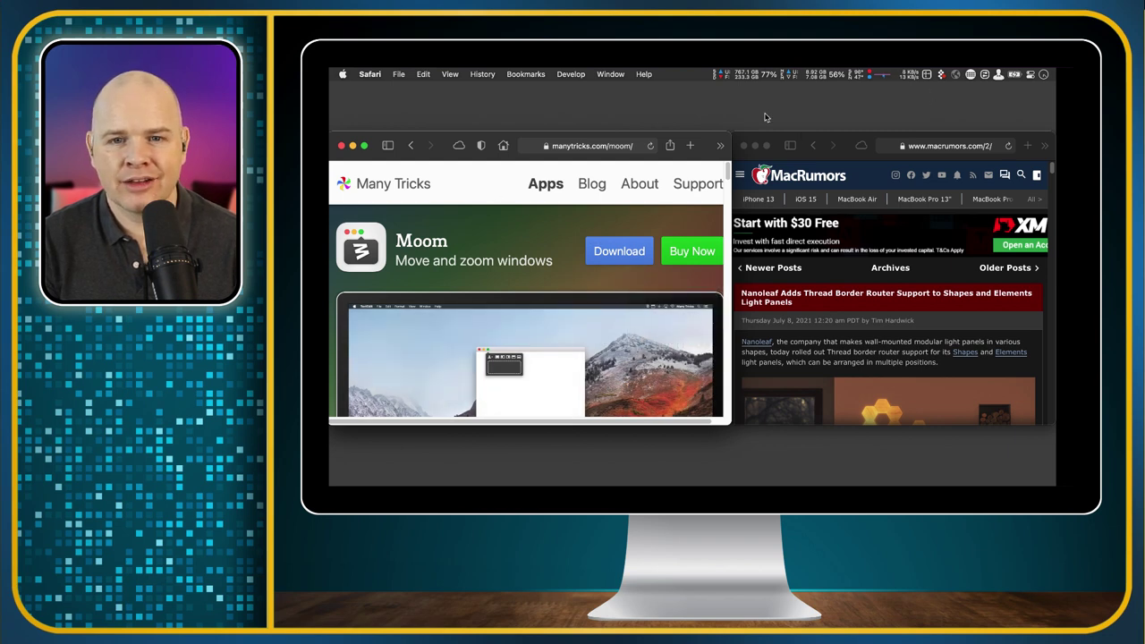
Step: Close the MacRumors window and enlarge the remaining Safari window to the full width of the screen
{"action": "left_click", "coordinate": [743, 146]}
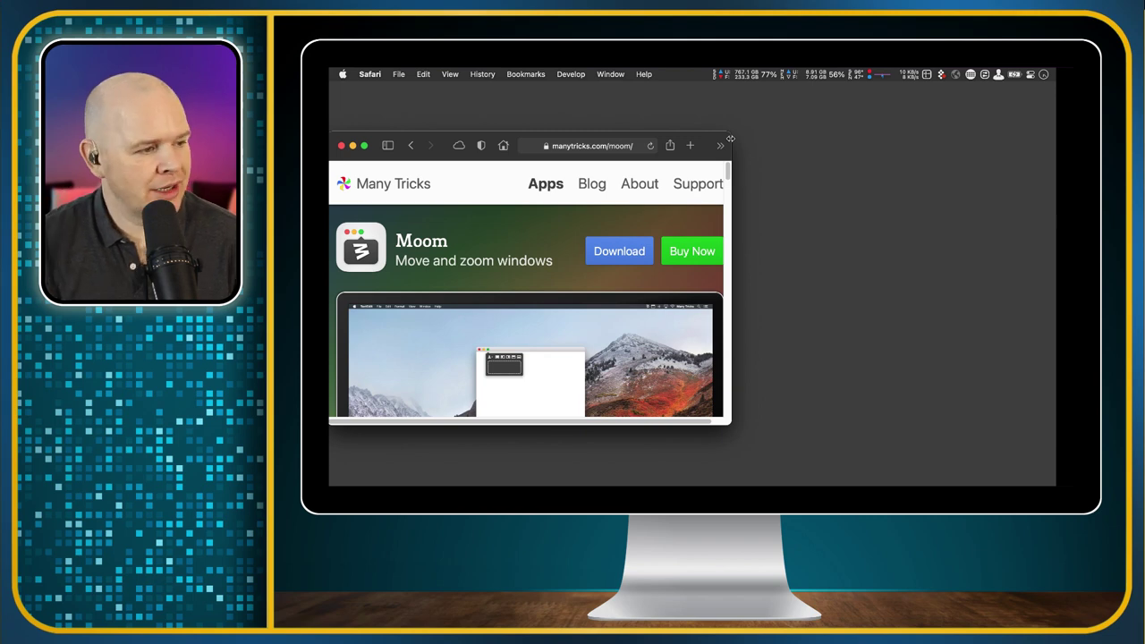
{"action": "double_click", "coordinate": [732, 131]}
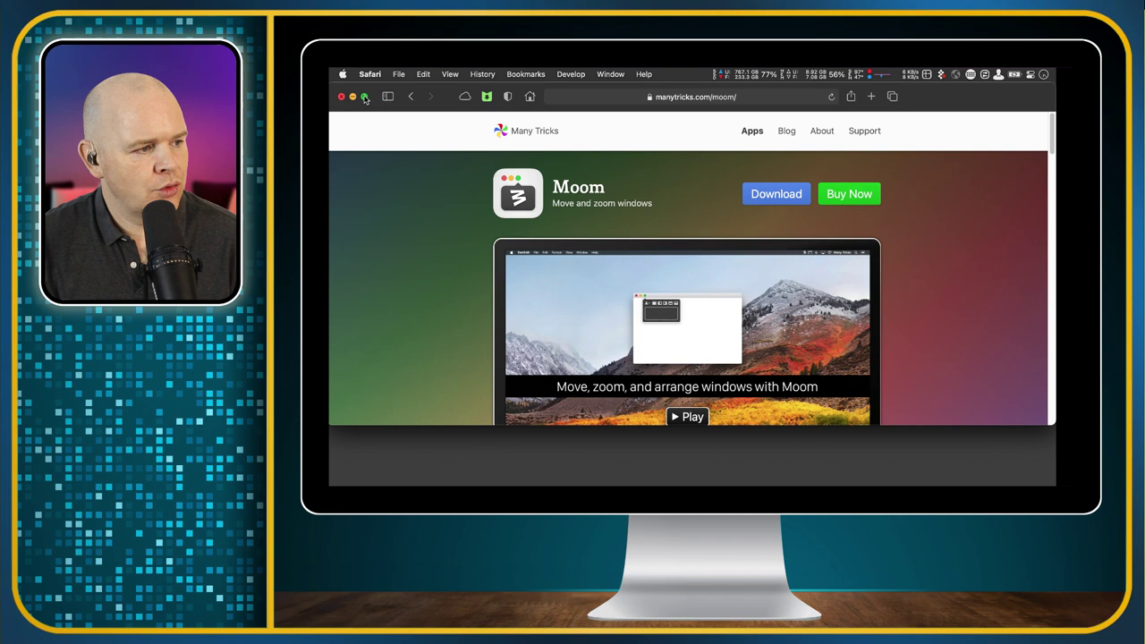
{"action": "mouse_move", "coordinate": [365, 99]}
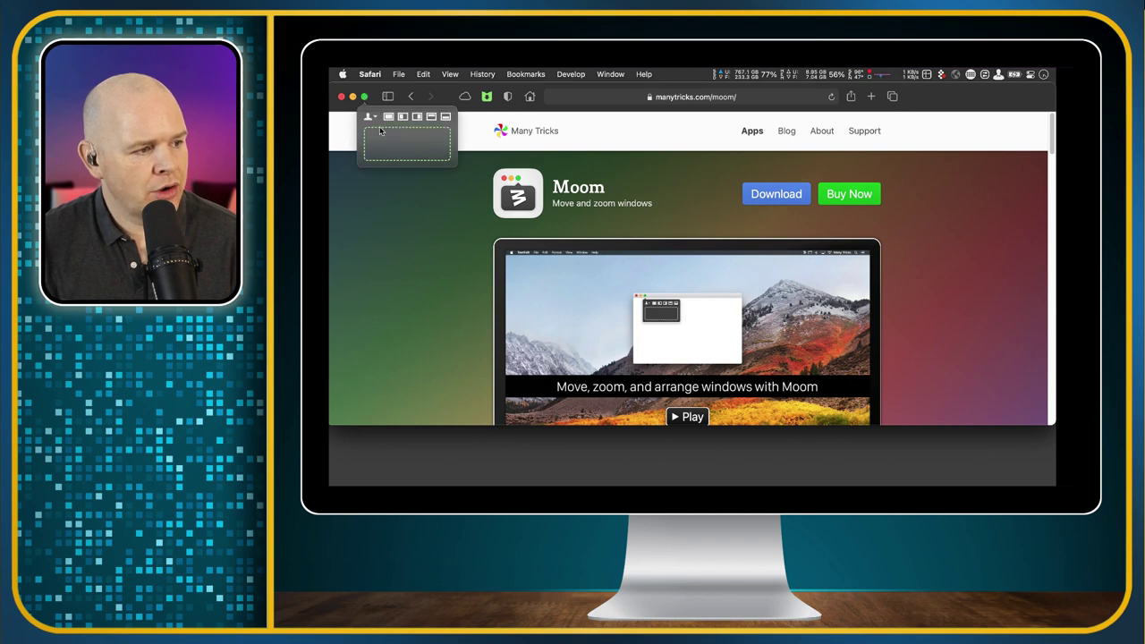
{"action": "left_click", "coordinate": [370, 117]}
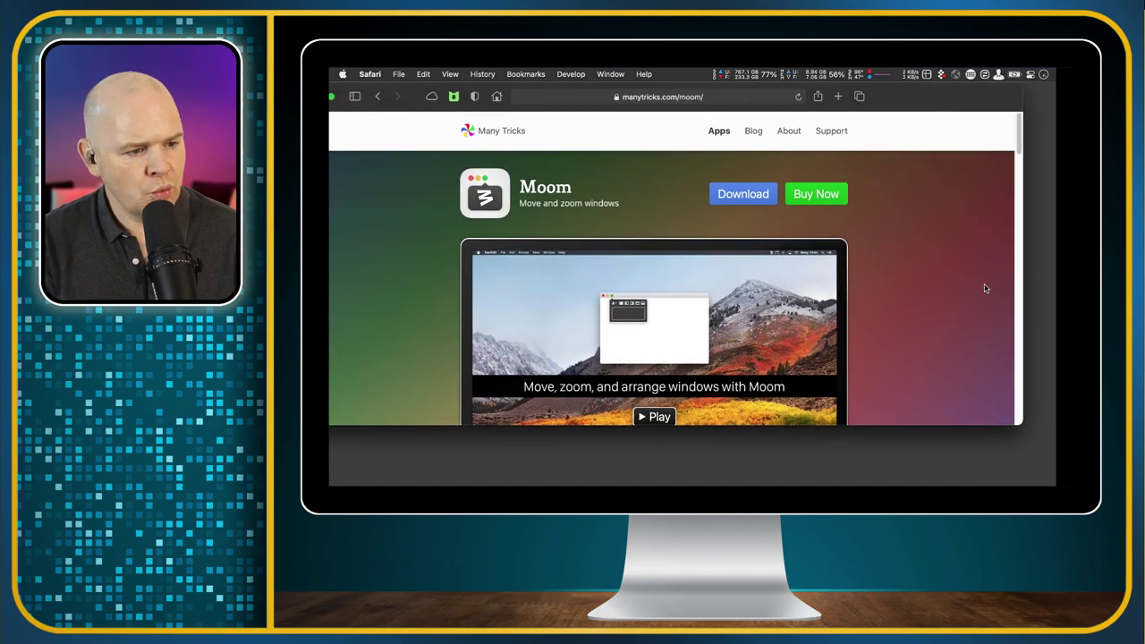
{"action": "left_click_drag", "start_coordinate": [906, 102], "coordinate": [939, 106]}
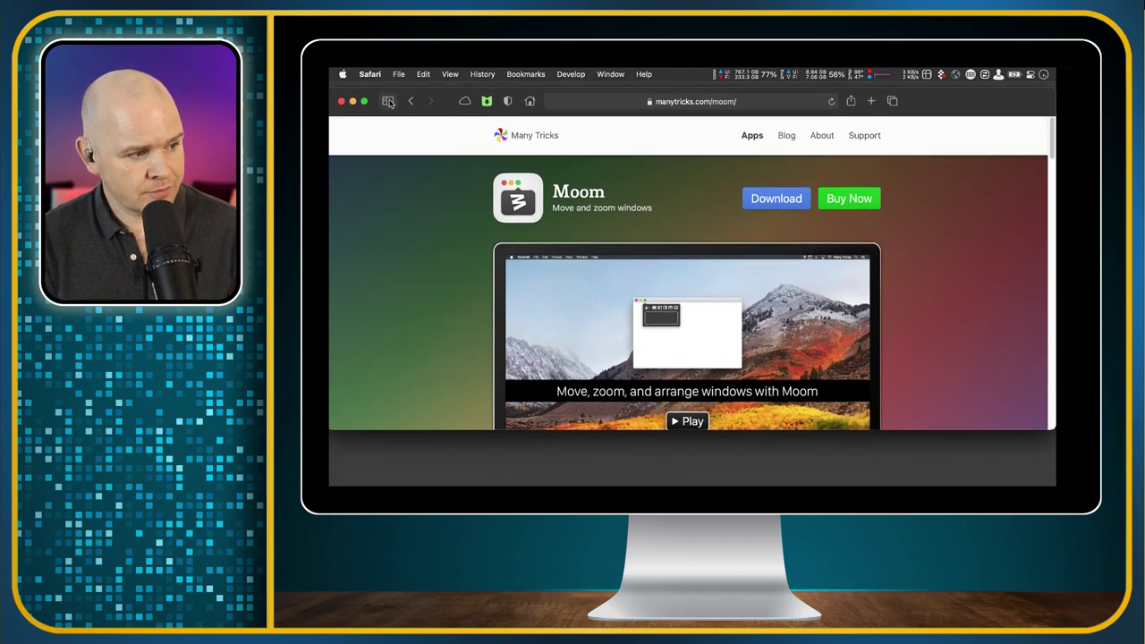
Step: Save the current window arrangement as a Moom layout snapshot and move the preferences window away from the middle of the Safari page
{"action": "left_click", "coordinate": [370, 121]}
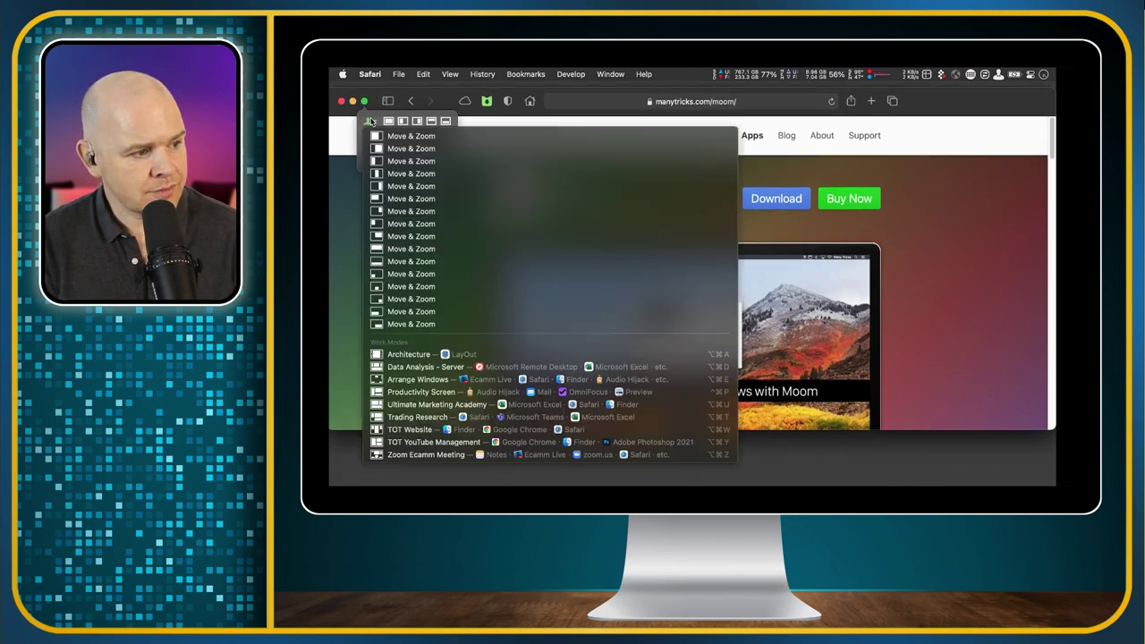
{"action": "left_click", "coordinate": [373, 123]}
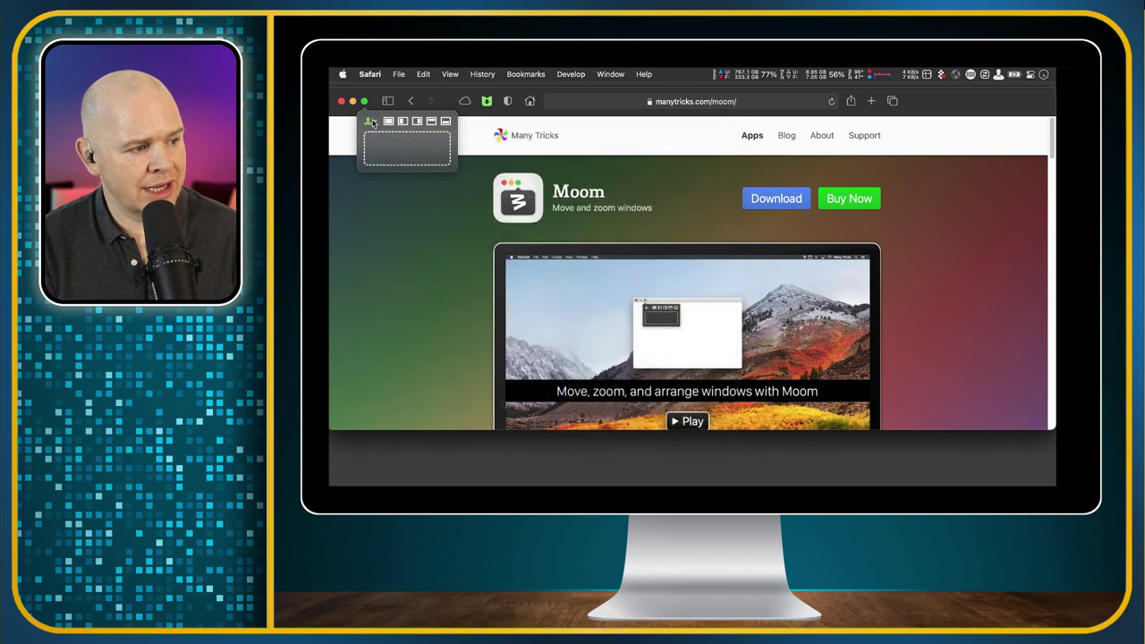
{"action": "right_click", "coordinate": [375, 124]}
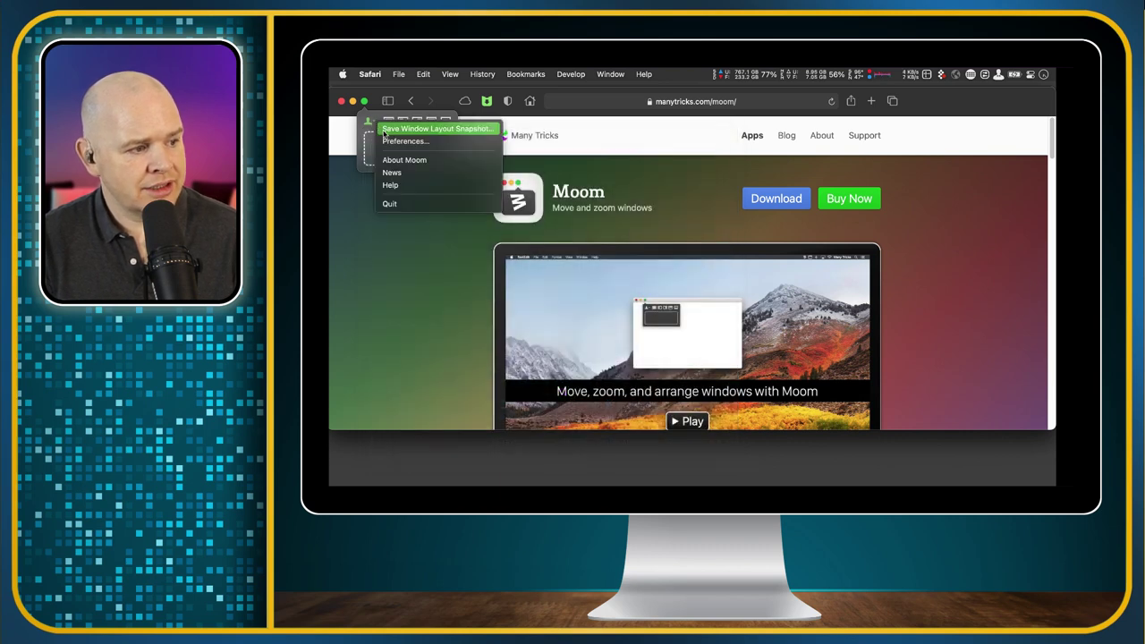
{"action": "left_click", "coordinate": [474, 134]}
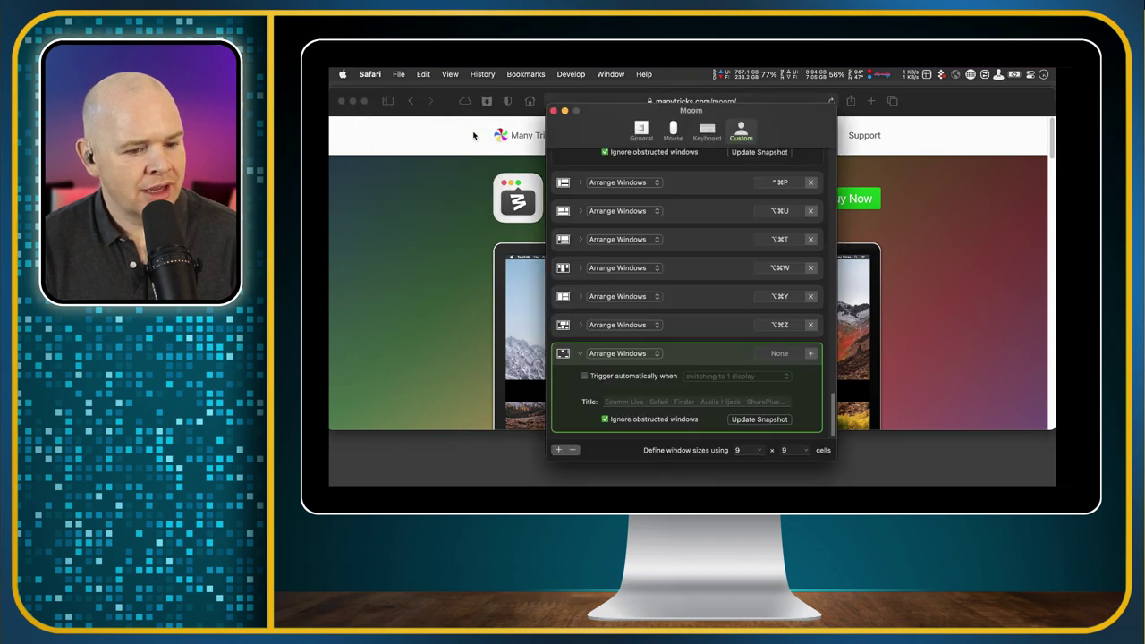
{"action": "left_click_drag", "start_coordinate": [602, 115], "coordinate": [786, 151]}
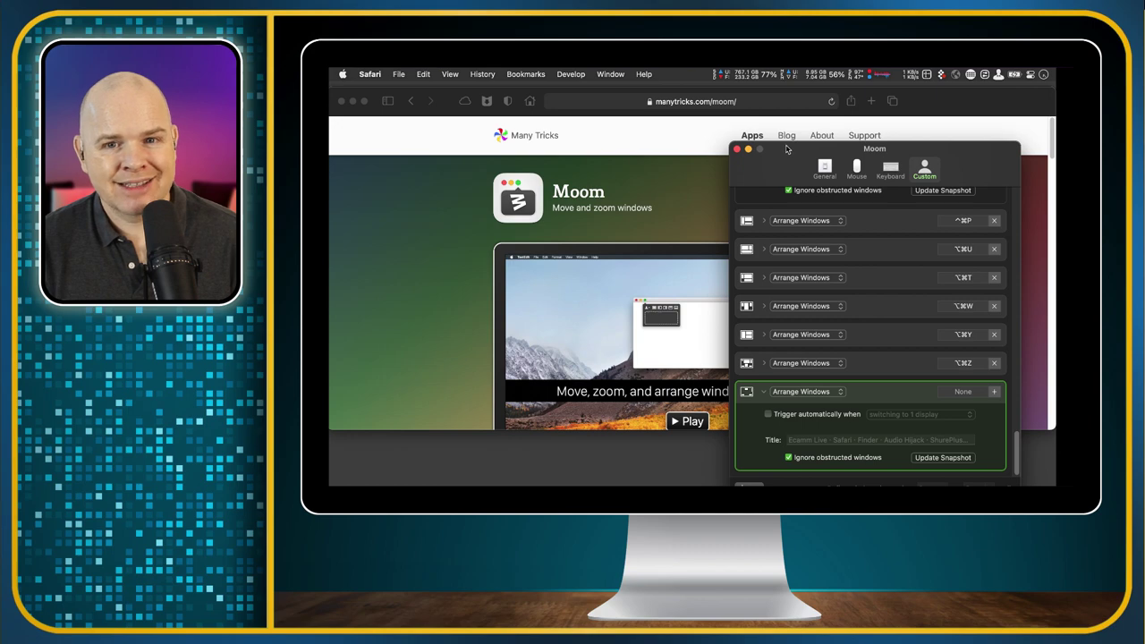
Step: Review Moom's options for saving a window layout snapshot and move the preferences window back toward the middle of the screen
{"action": "mouse_move", "coordinate": [364, 103]}
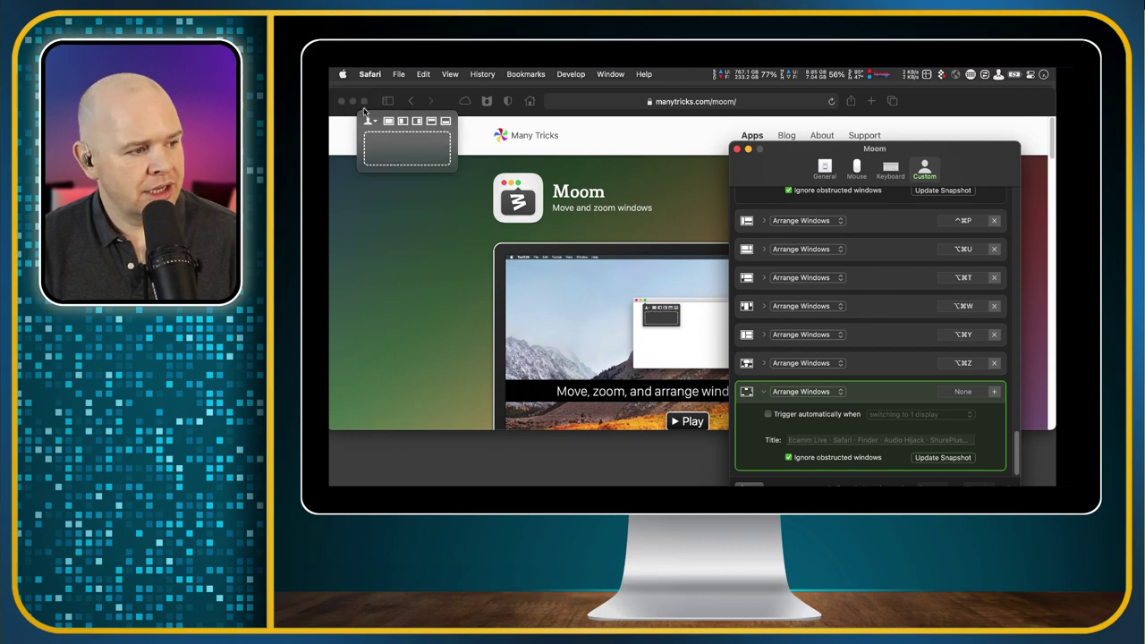
{"action": "left_click", "coordinate": [373, 124]}
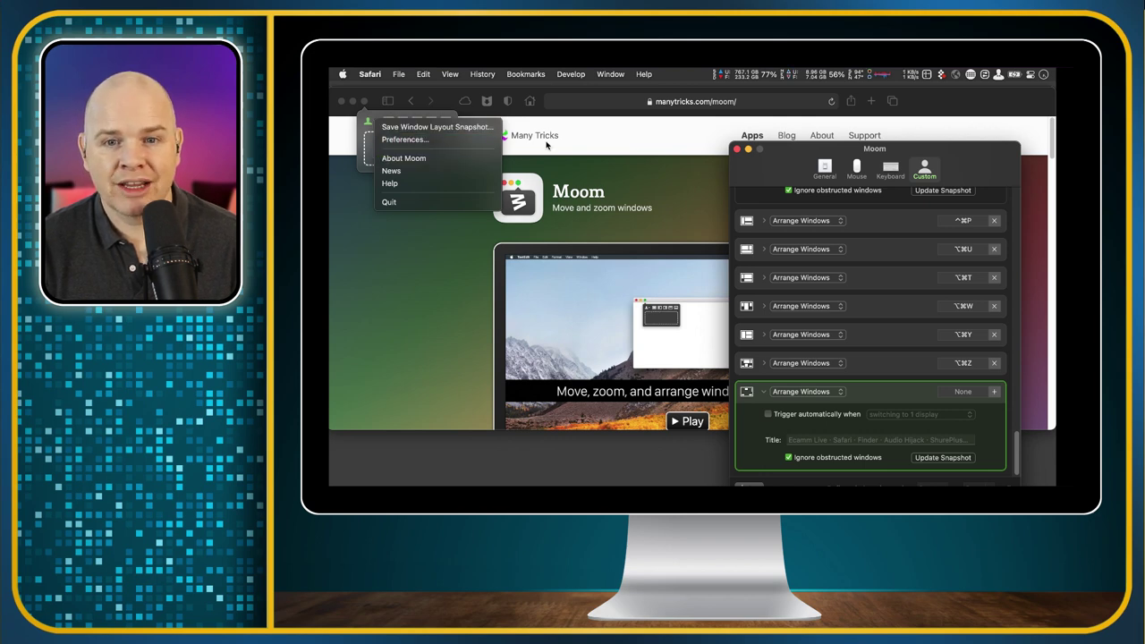
{"action": "left_click_drag", "start_coordinate": [803, 148], "coordinate": [596, 105]}
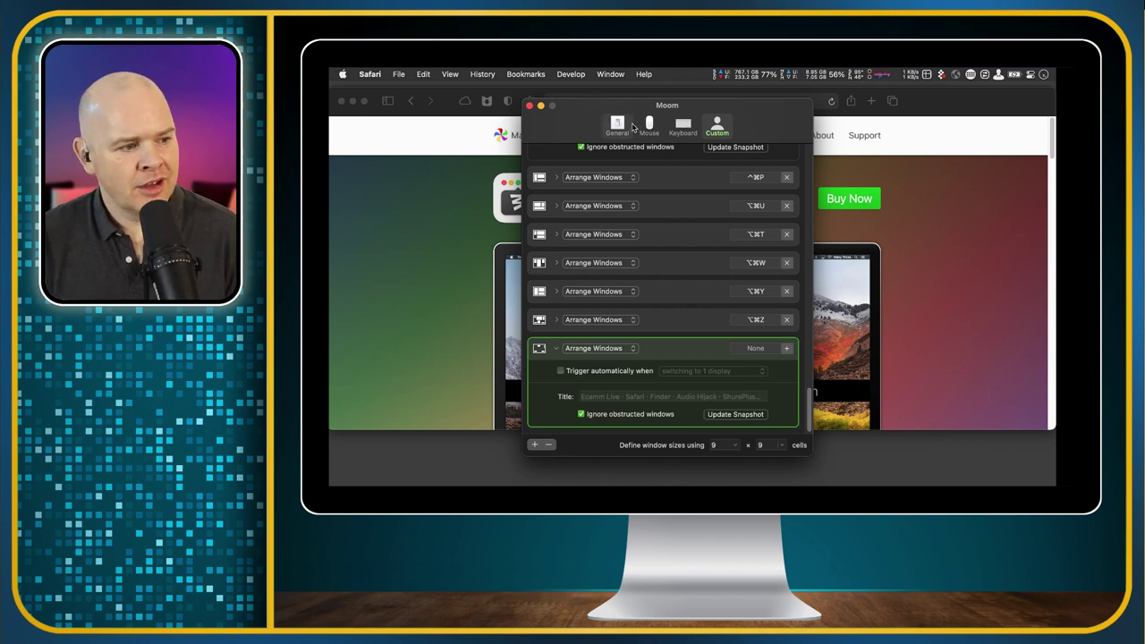
Step: View Moom's General preferences and try the option that separates windows by 10 pt, turning it off again
{"action": "left_click", "coordinate": [618, 126]}
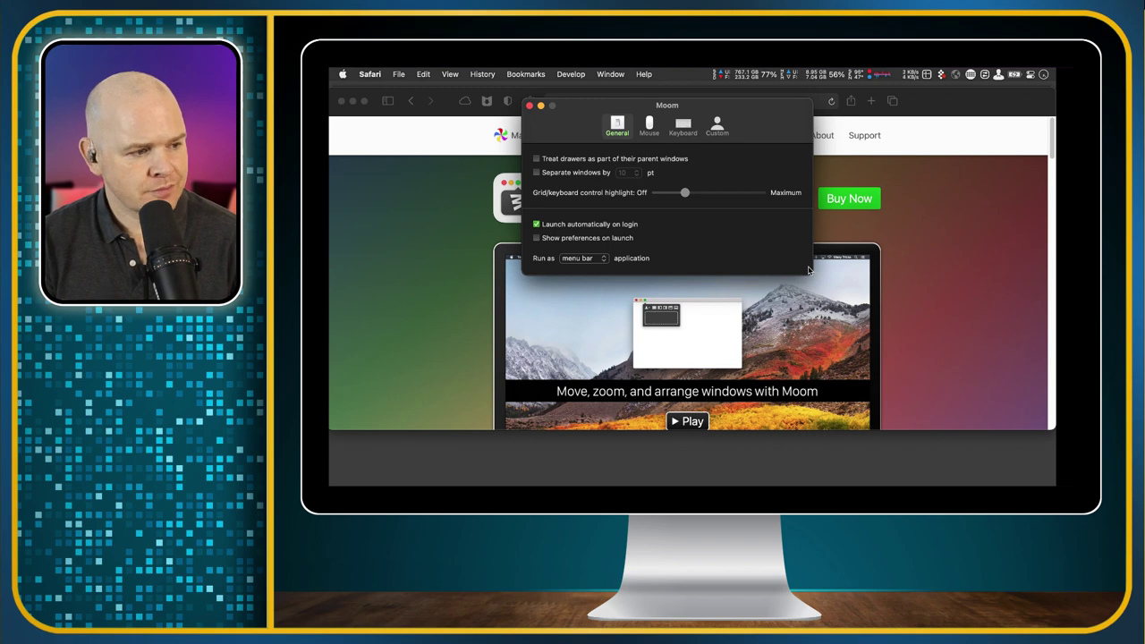
{"action": "left_click_drag", "start_coordinate": [777, 112], "coordinate": [782, 165]}
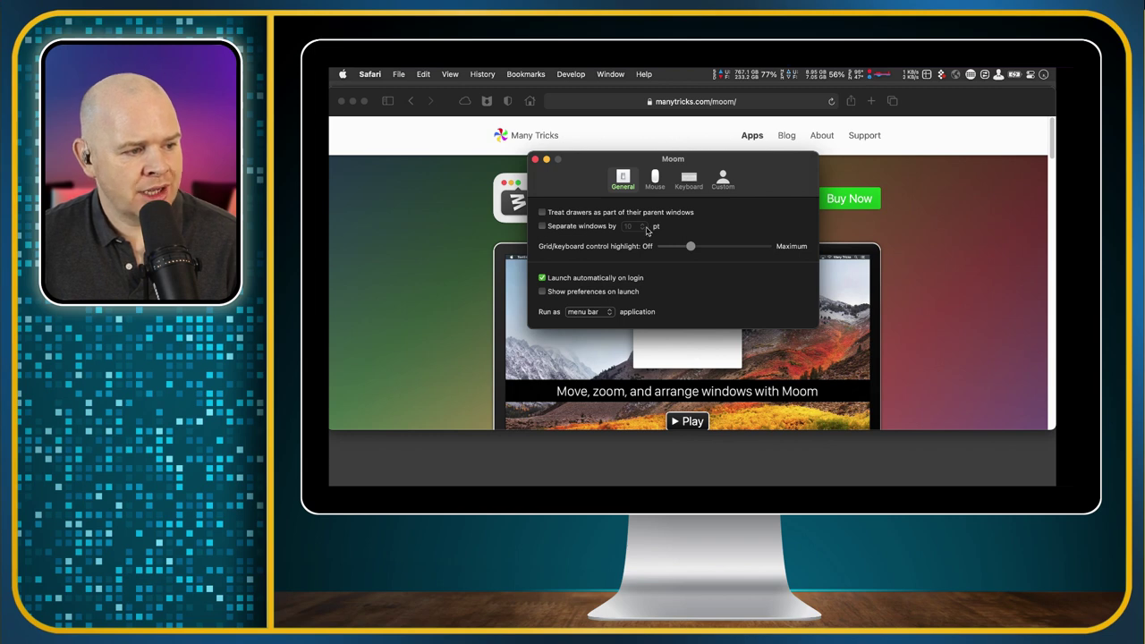
{"action": "left_click", "coordinate": [542, 227]}
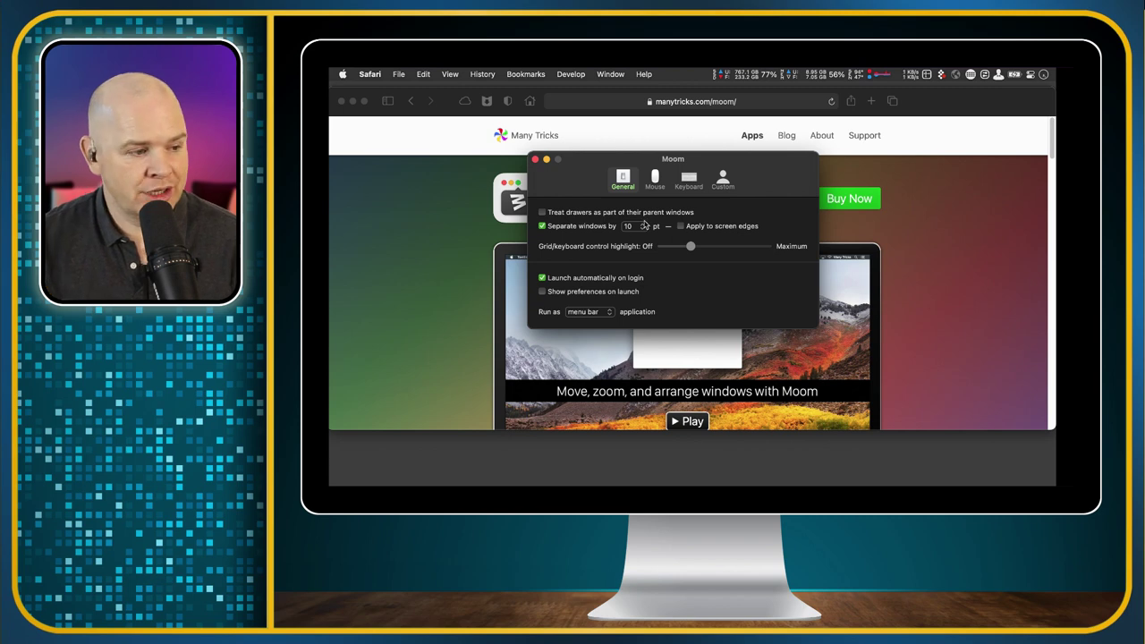
{"action": "left_click", "coordinate": [542, 226]}
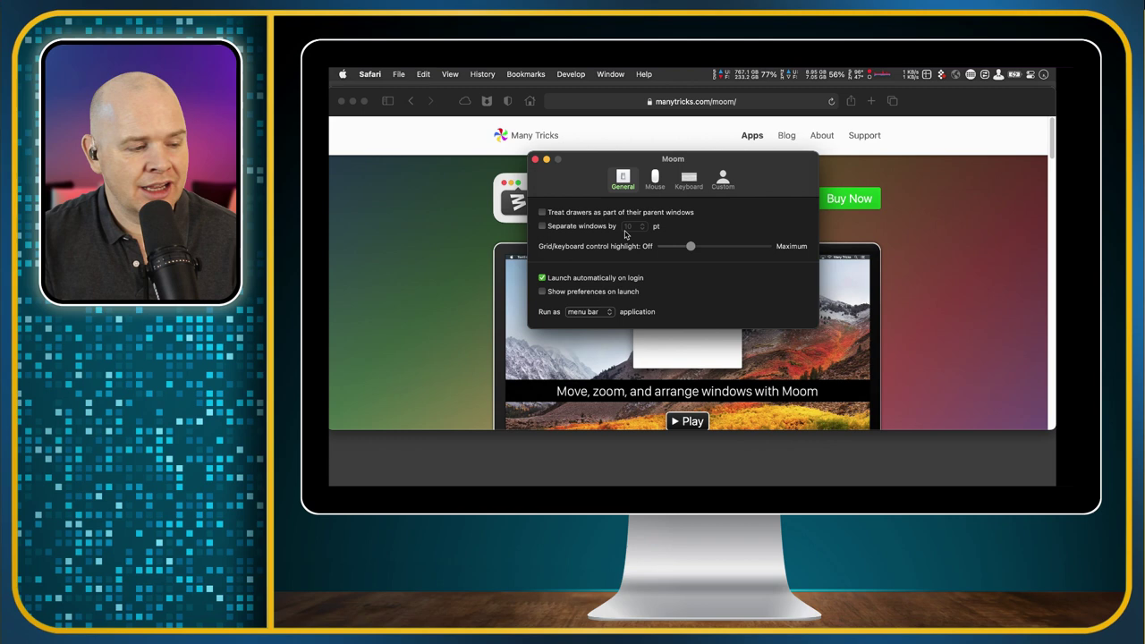
Step: Close Moom's preferences and check the list of custom Move & Zoom presets and saved work modes
{"action": "left_click_drag", "start_coordinate": [766, 169], "coordinate": [922, 266]}
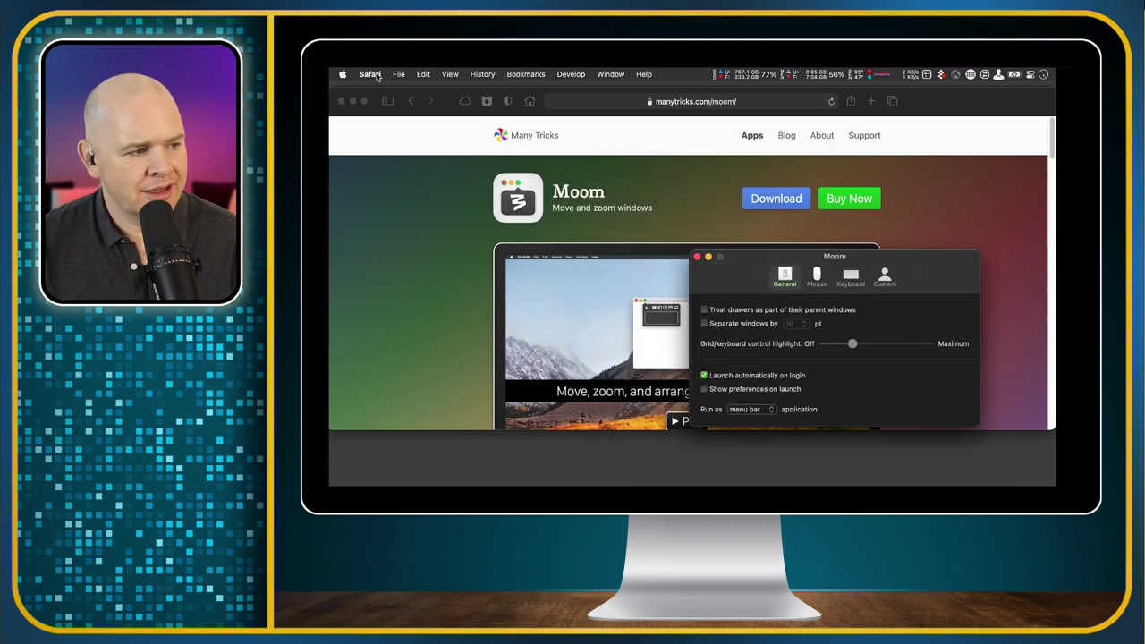
{"action": "left_click", "coordinate": [698, 258]}
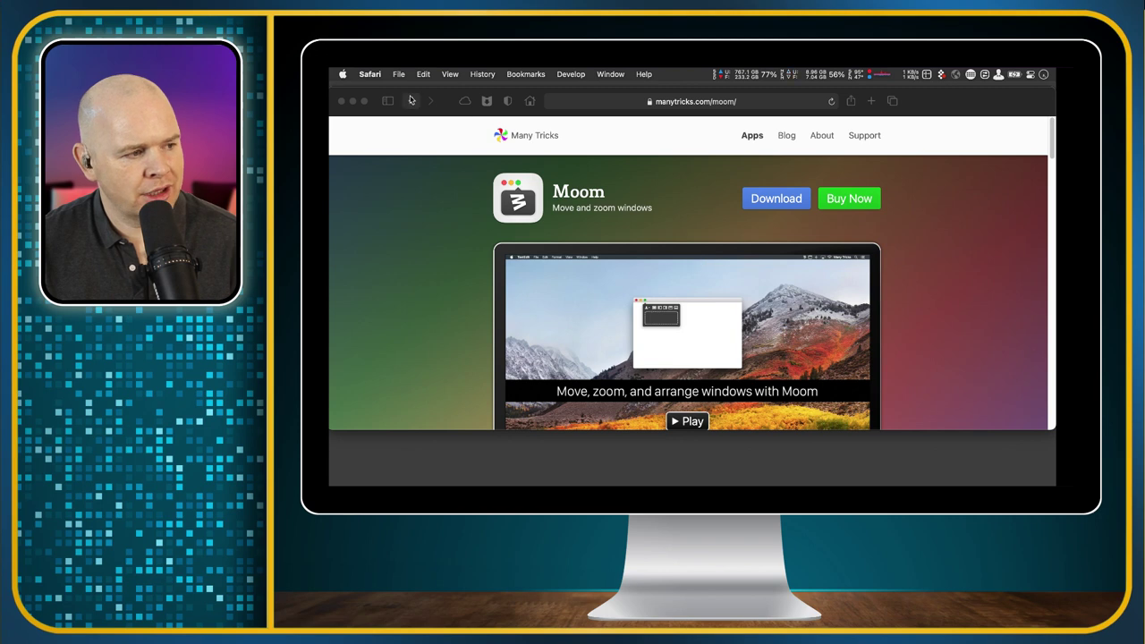
{"action": "left_click", "coordinate": [369, 121]}
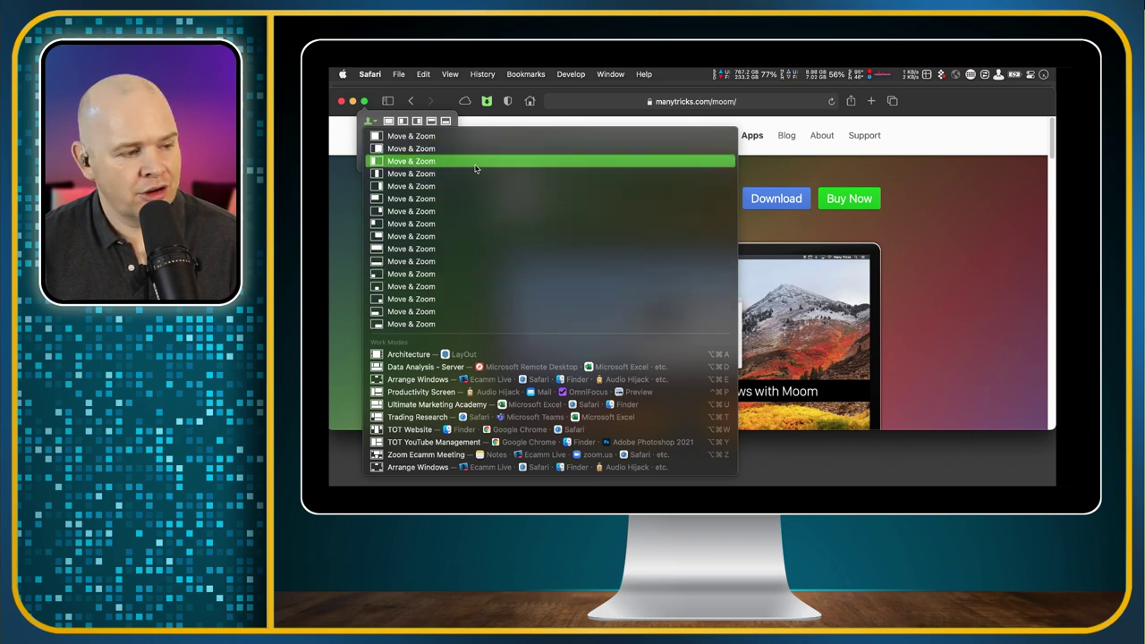
{"action": "left_click", "coordinate": [957, 102]}
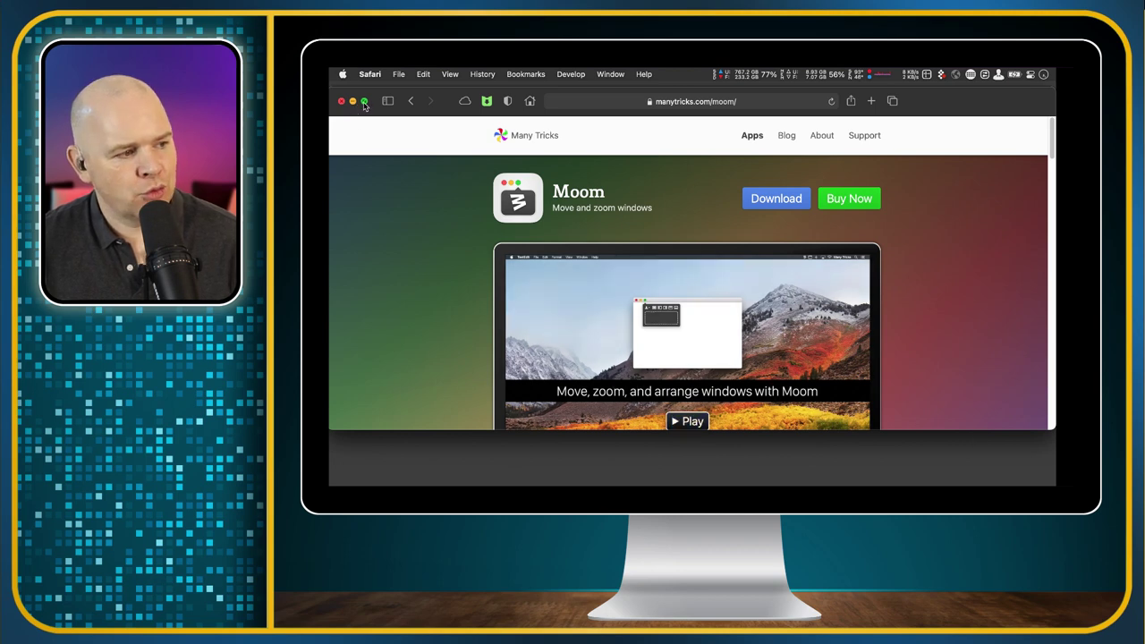
{"action": "mouse_move", "coordinate": [365, 104]}
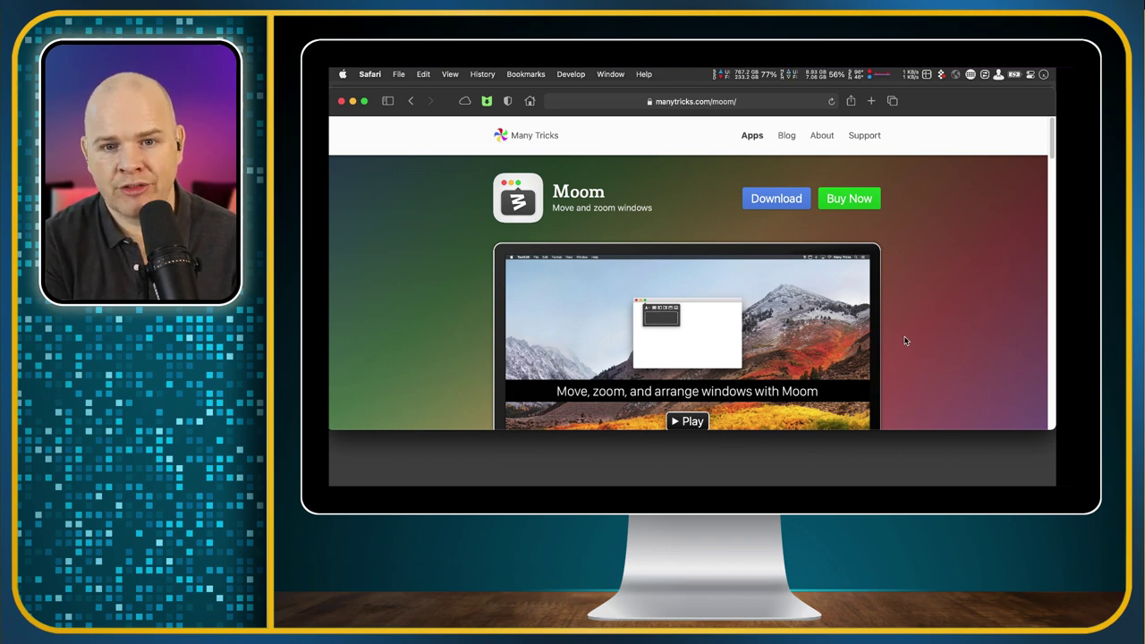
Step: Bring up Moom's keyboard control overview, move the Safari window down a little and dismiss the overview
{"action": "key", "text": "ctrl+alt+super+m"}
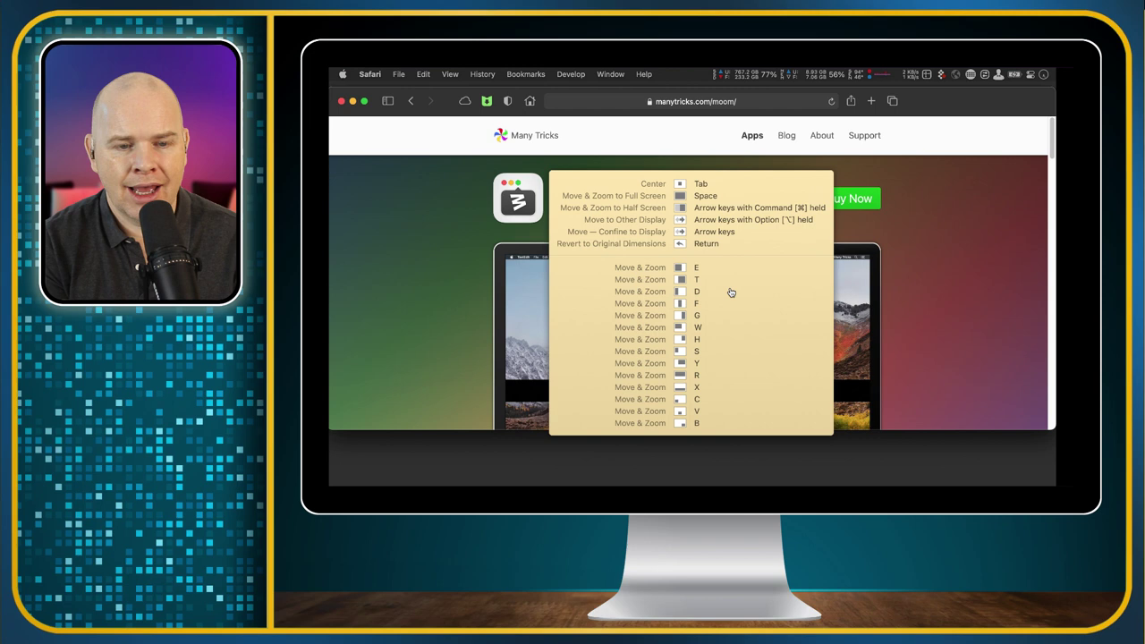
{"action": "key", "text": "Down"}
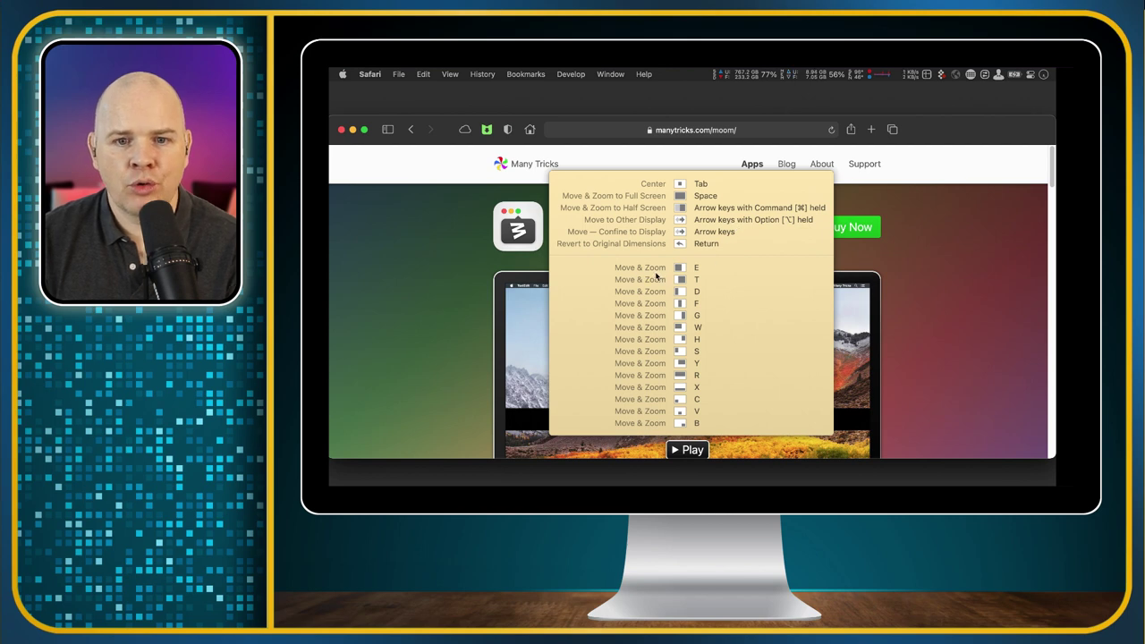
{"action": "key", "text": "Escape"}
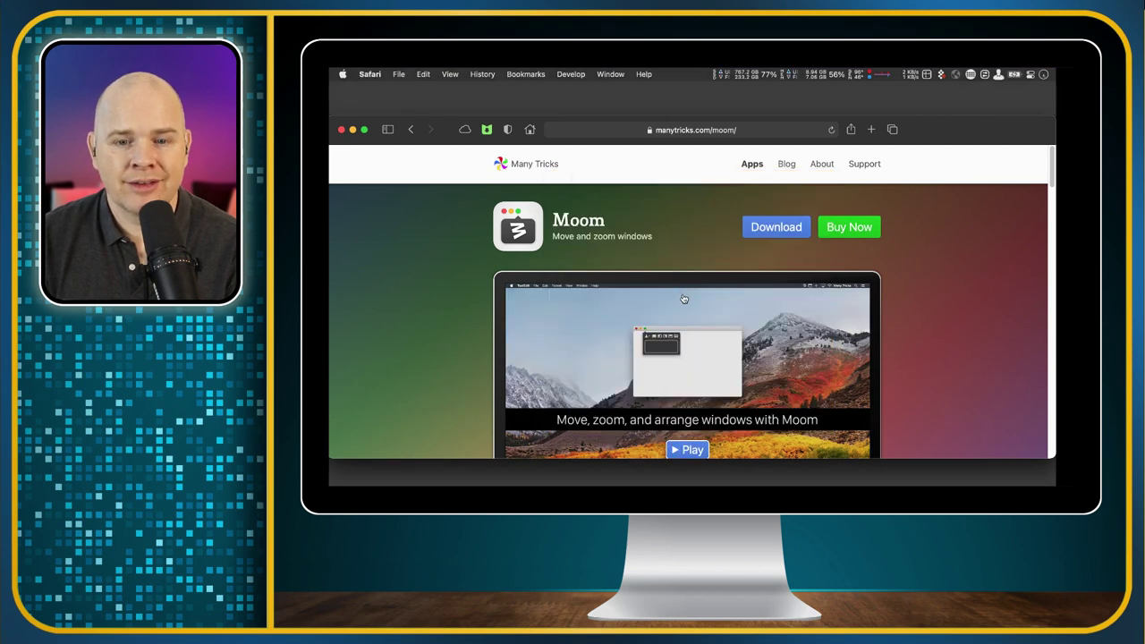
Step: Apply Moom's keyboard-controlled Move & Zoom presets to Safari, first the left two thirds of the screen, then the right two thirds
{"action": "key", "text": "ctrl+alt+m"}
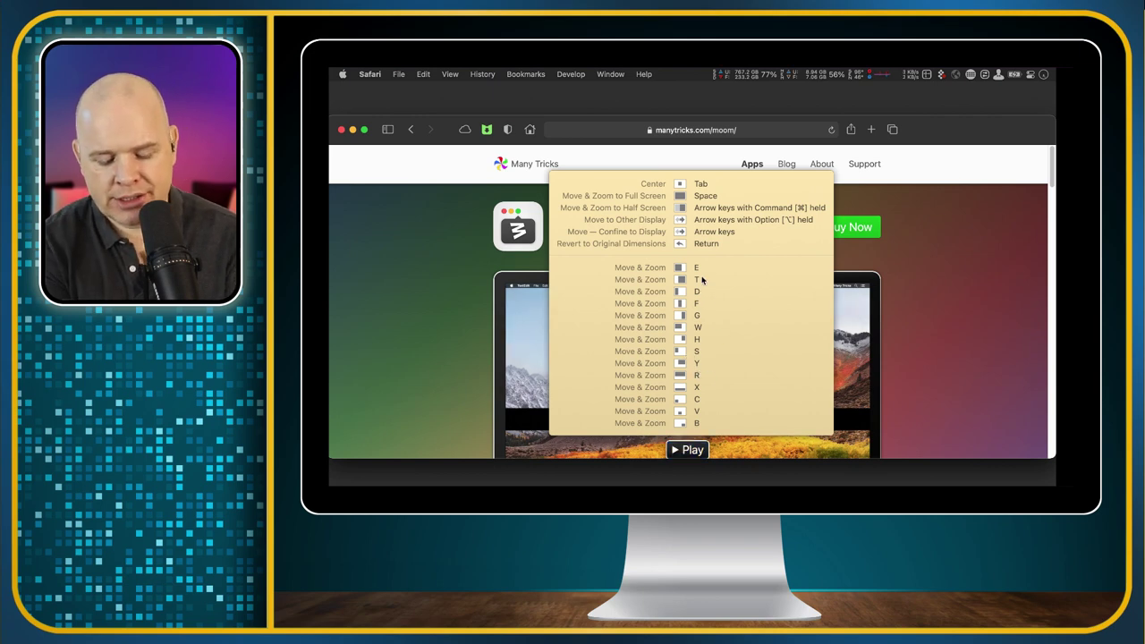
{"action": "key", "text": "t"}
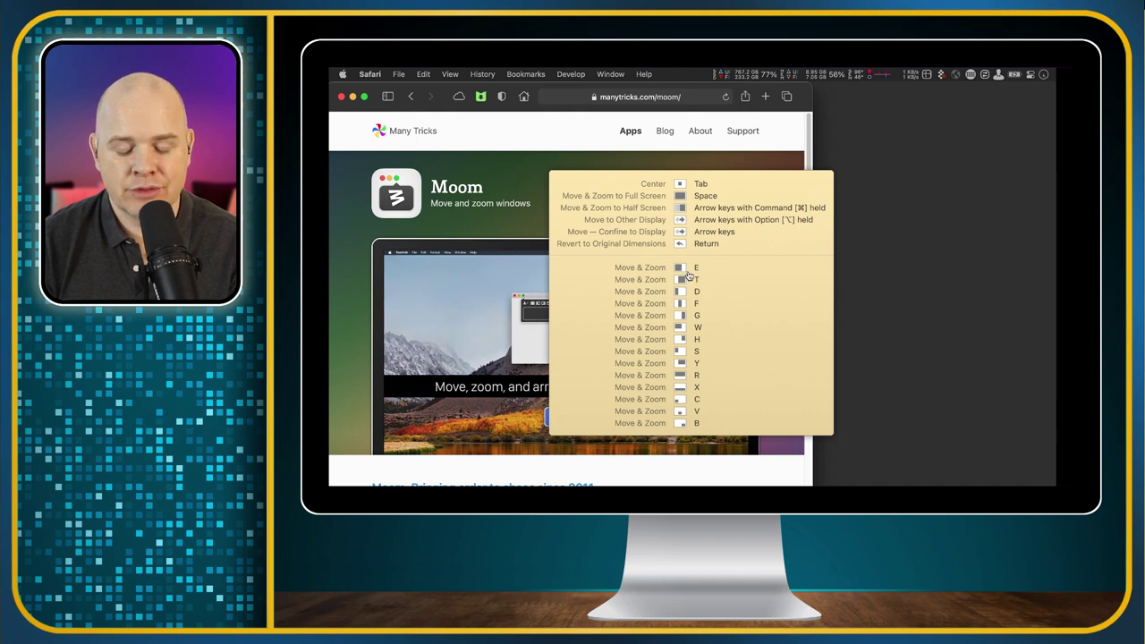
{"action": "key", "text": "t"}
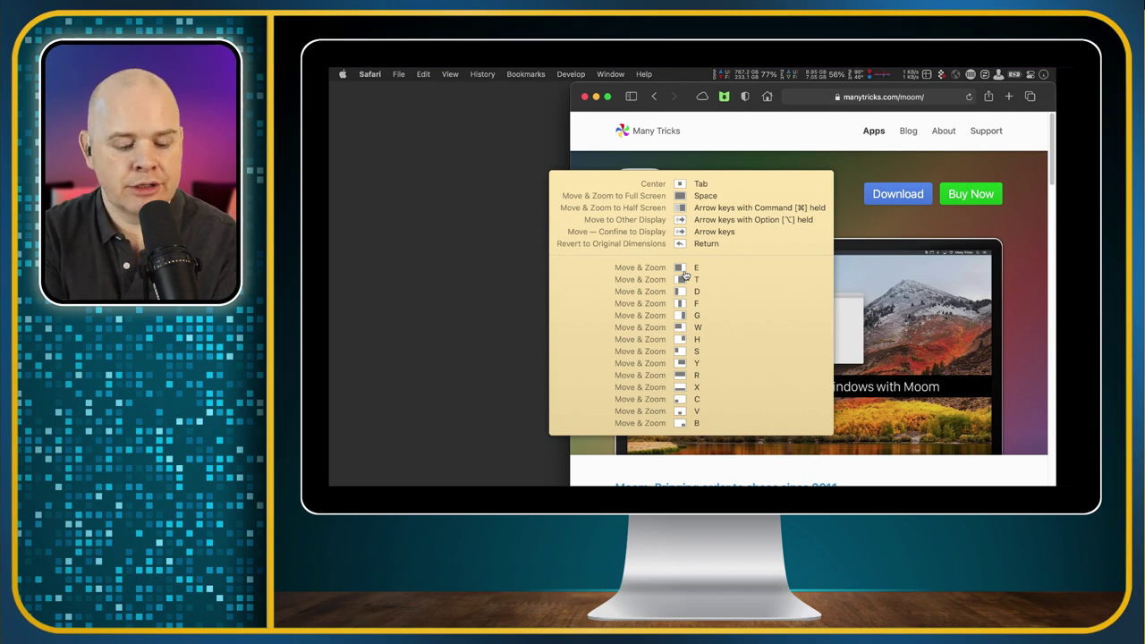
{"action": "key", "text": "Escape"}
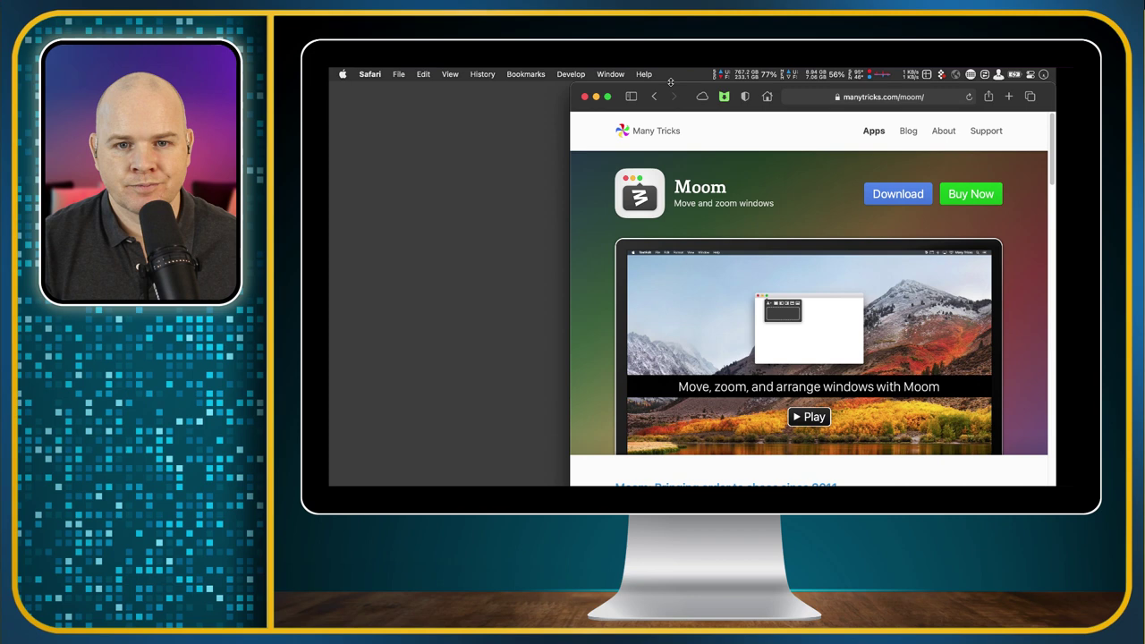
Step: Reposition and resize the Safari window to span the screen's full width, from the menu bar down to just above the lower edge
{"action": "left_click_drag", "start_coordinate": [685, 89], "coordinate": [494, 69]}
{"action": "left_click_drag", "start_coordinate": [732, 312], "coordinate": [734, 456]}
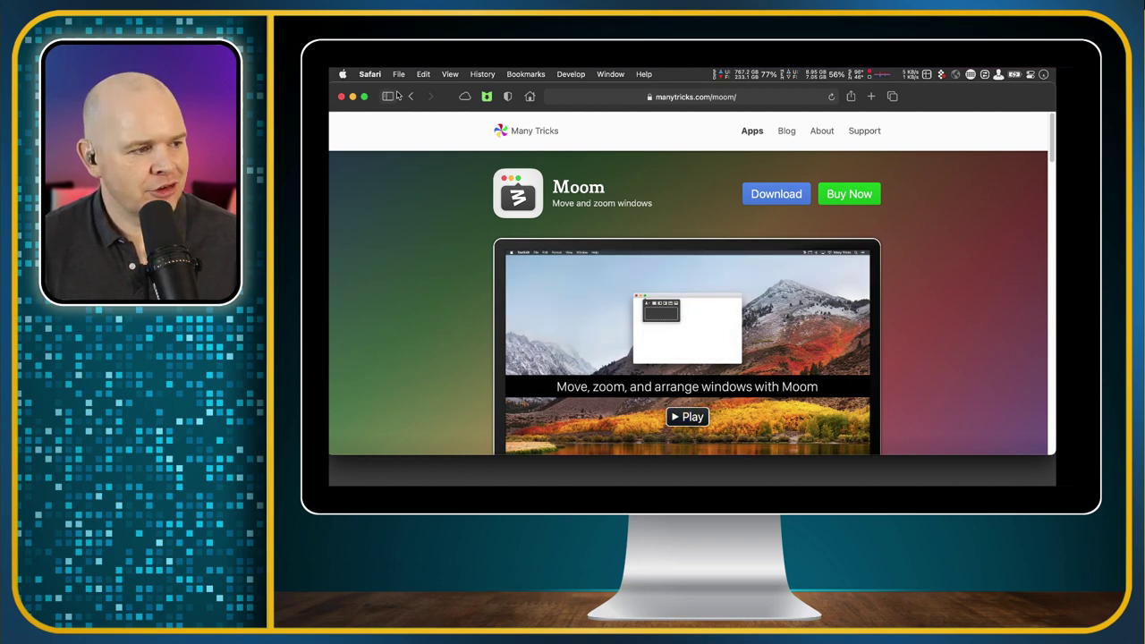
Step: Open Moom's preferences from its pop-up controls on the Safari window and move the preferences window down a little
{"action": "left_click", "coordinate": [371, 118]}
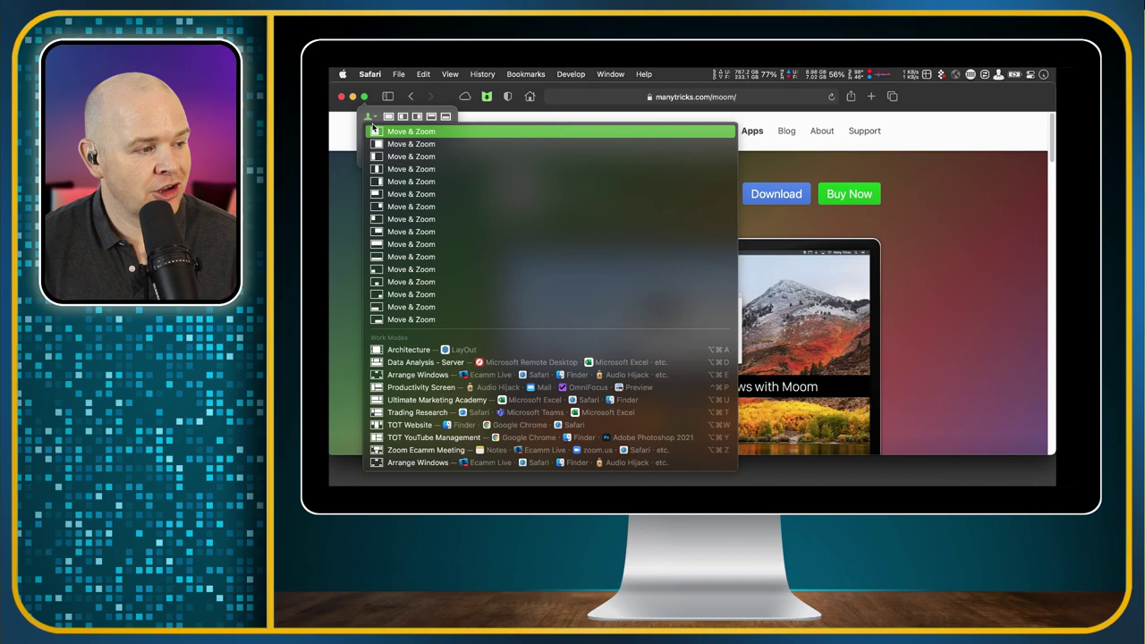
{"action": "left_click", "coordinate": [373, 118]}
{"action": "left_click", "coordinate": [373, 118]}
{"action": "left_click", "coordinate": [372, 118]}
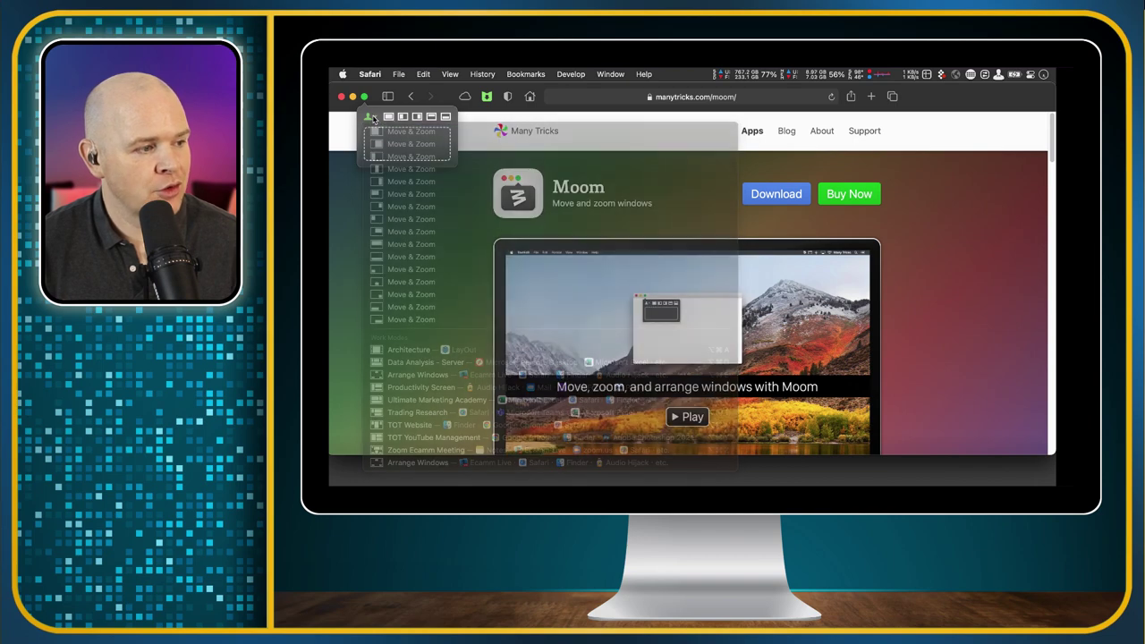
{"action": "right_click", "coordinate": [372, 118]}
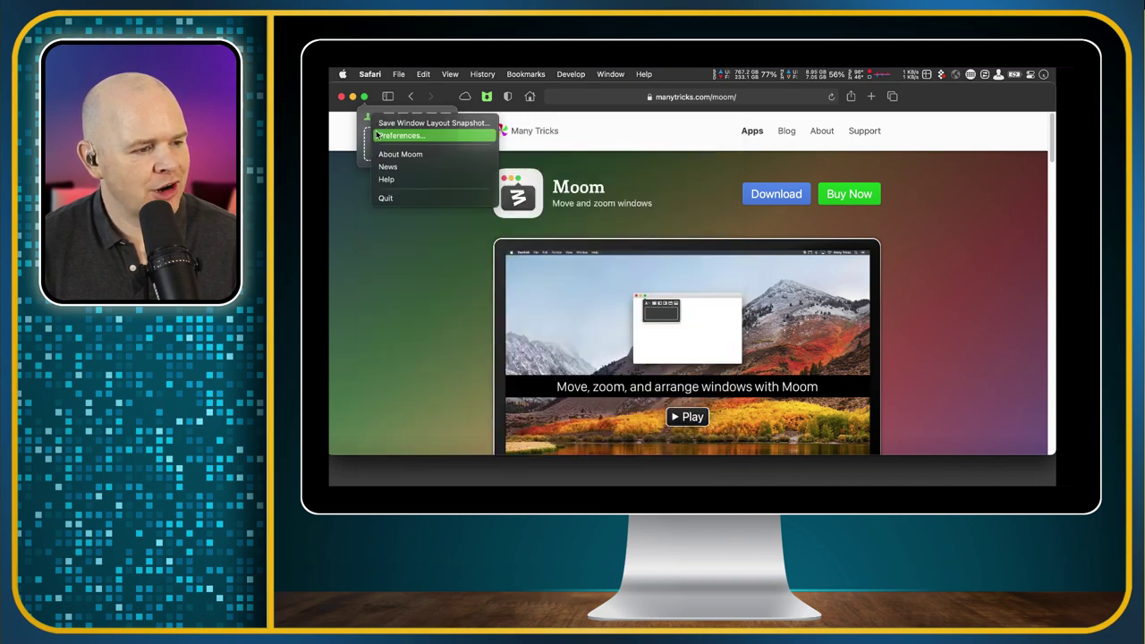
{"action": "left_click", "coordinate": [379, 135]}
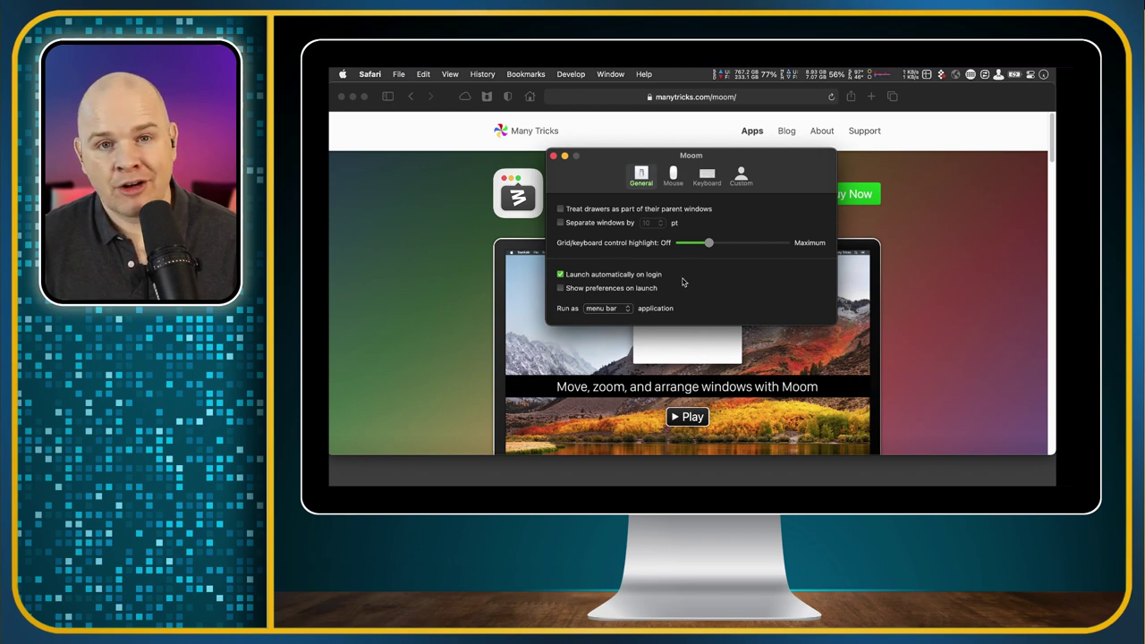
{"action": "left_click_drag", "start_coordinate": [810, 179], "coordinate": [820, 236]}
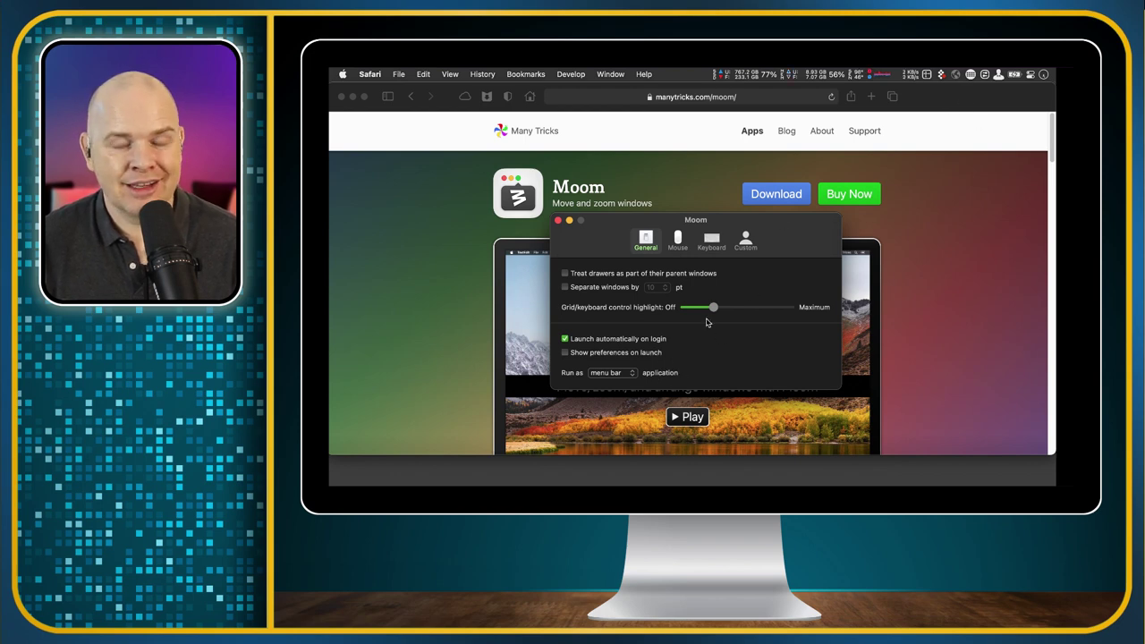
Step: Check the choices for how Moom runs as an application, then reveal and hide the extra menu bar icons
{"action": "left_click", "coordinate": [634, 373]}
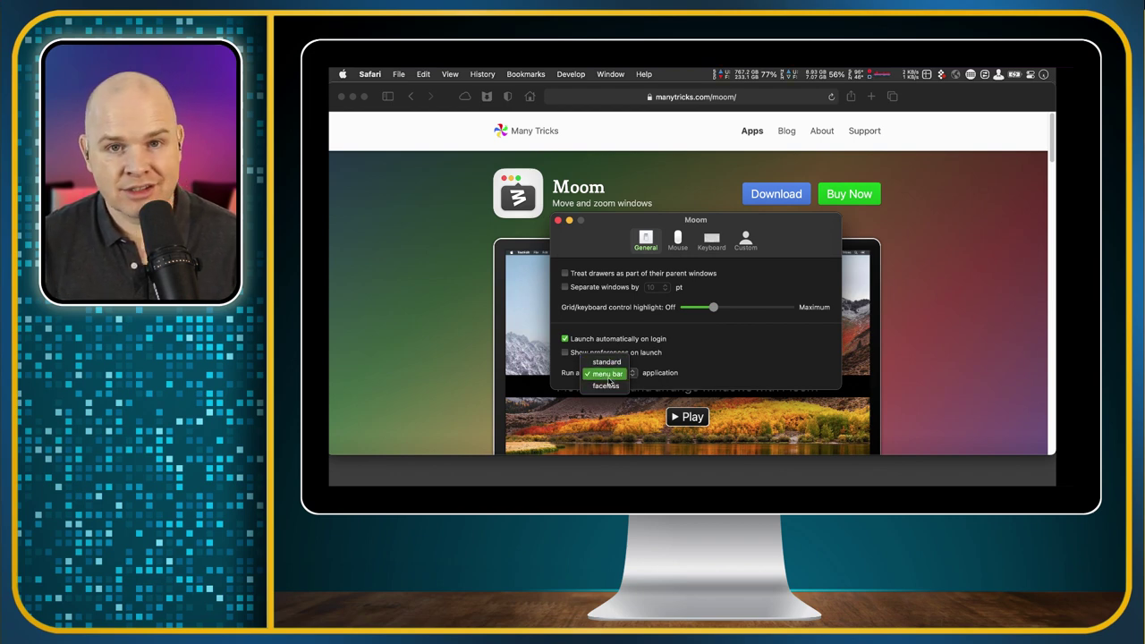
{"action": "left_click", "coordinate": [697, 362]}
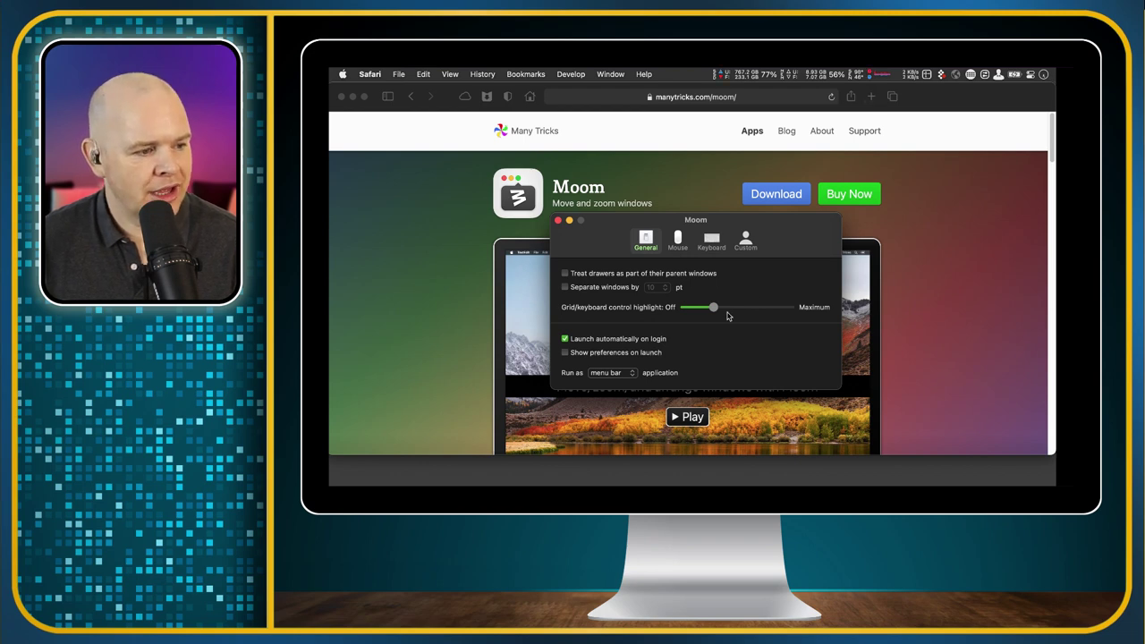
{"action": "left_click", "coordinate": [998, 76]}
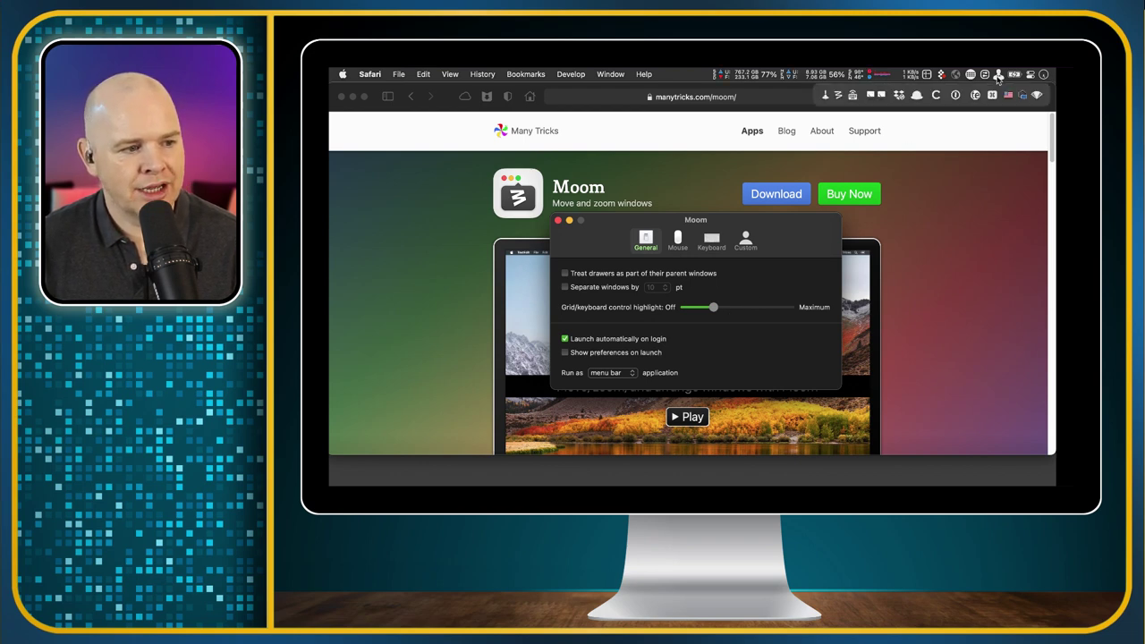
{"action": "left_click", "coordinate": [999, 77]}
{"action": "left_click", "coordinate": [995, 77]}
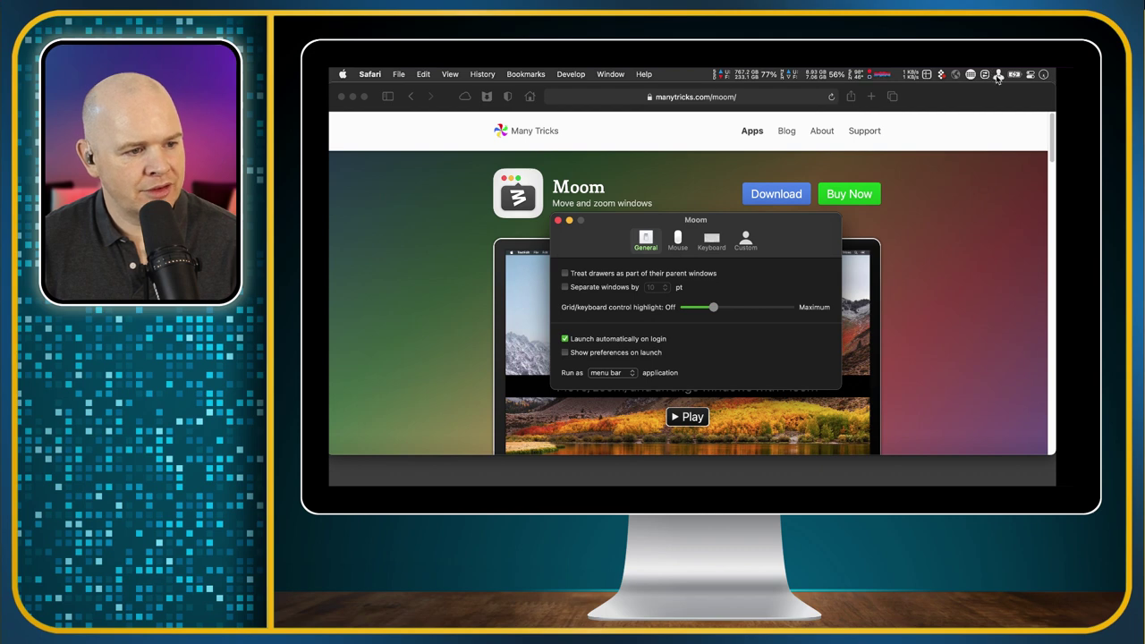
Step: Show Moom's mouse settings and snap the Safari window to the upper half of the screen
{"action": "left_click", "coordinate": [682, 243]}
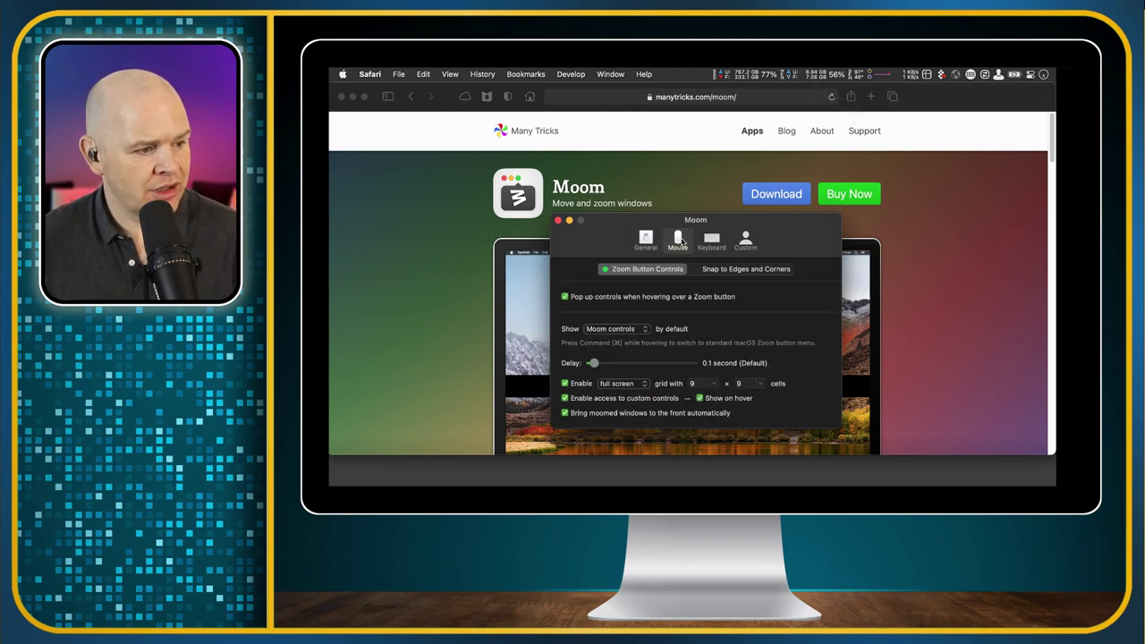
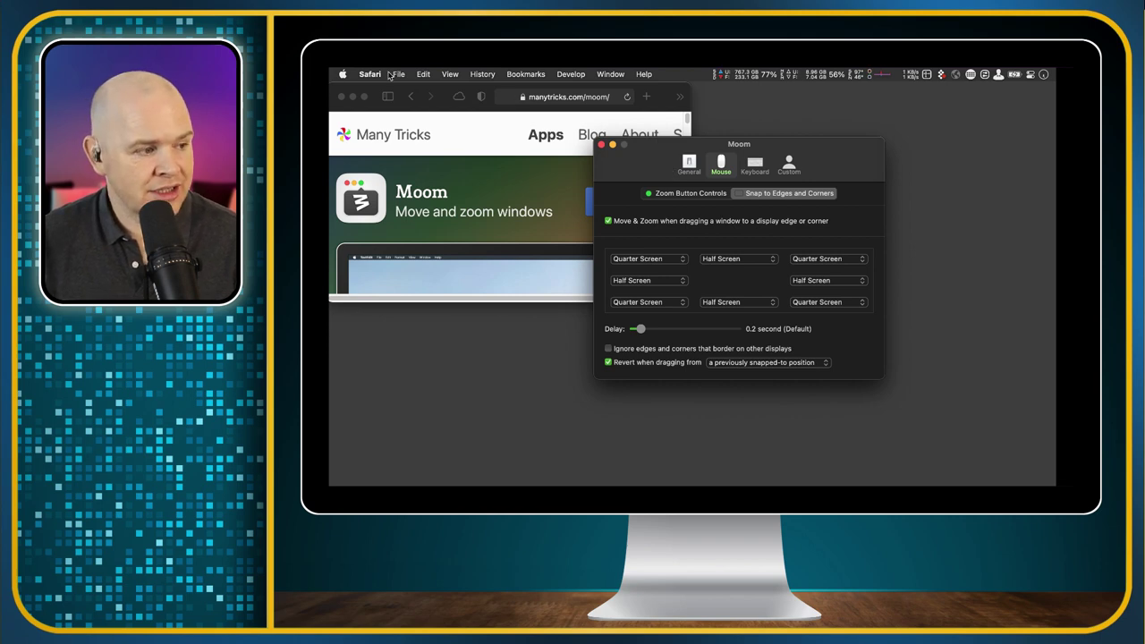
{"action": "mouse_move", "coordinate": [363, 97]}
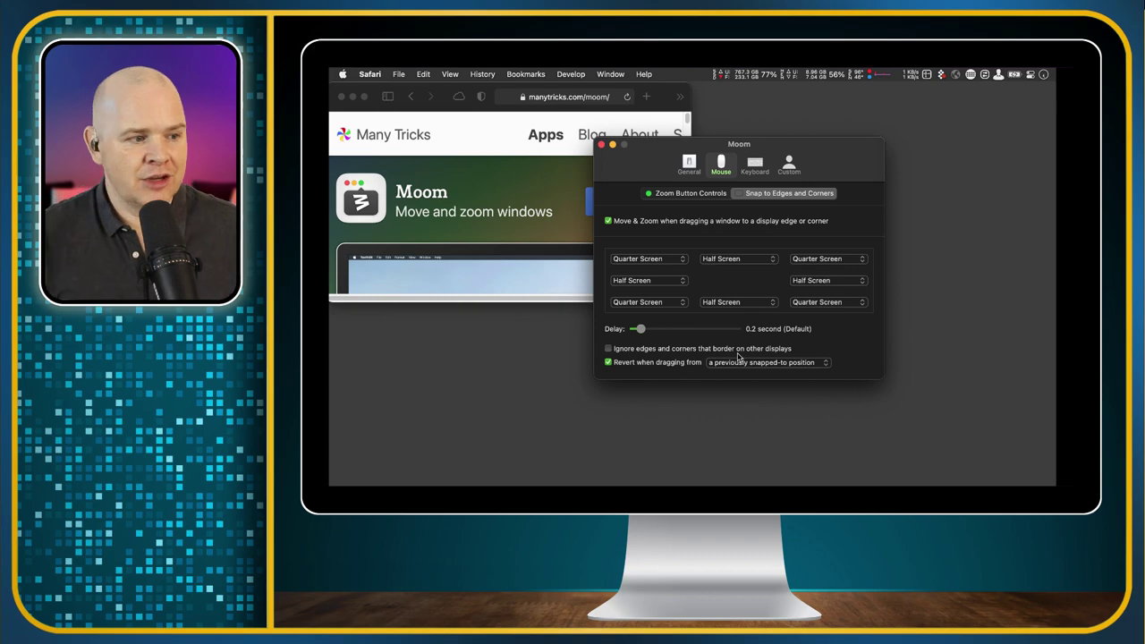
{"action": "left_click_drag", "start_coordinate": [670, 95], "coordinate": [1054, 152]}
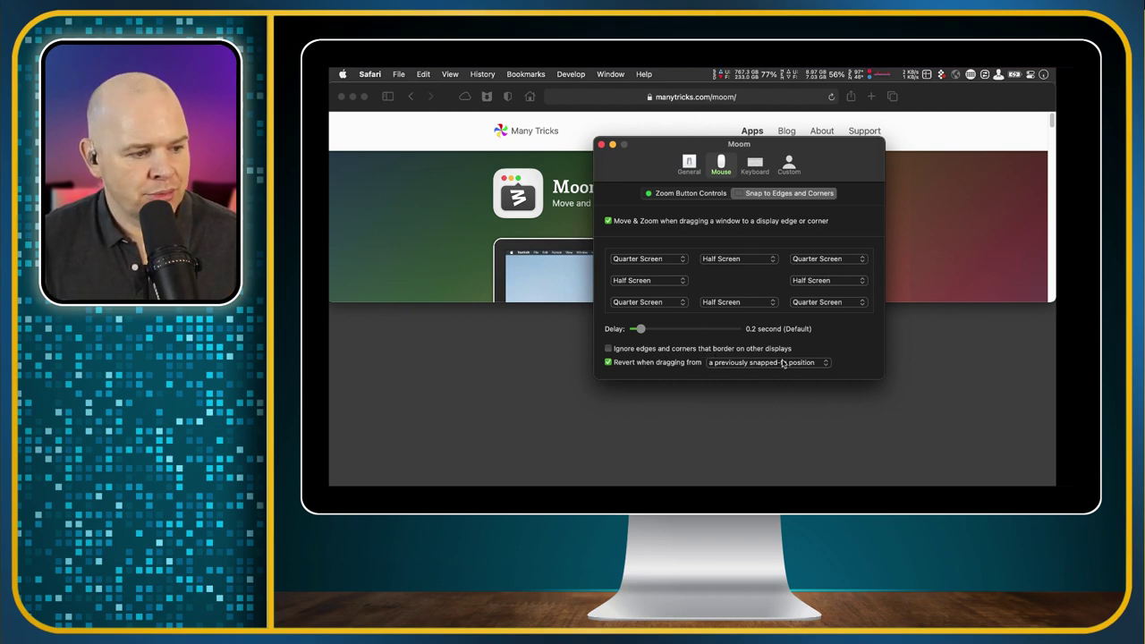
Step: Snap Safari to the upper-left quarter of the screen, pull it away from the corner and bring Moom's preferences forward
{"action": "left_click", "coordinate": [955, 98]}
{"action": "left_click_drag", "start_coordinate": [956, 98], "coordinate": [330, 80]}
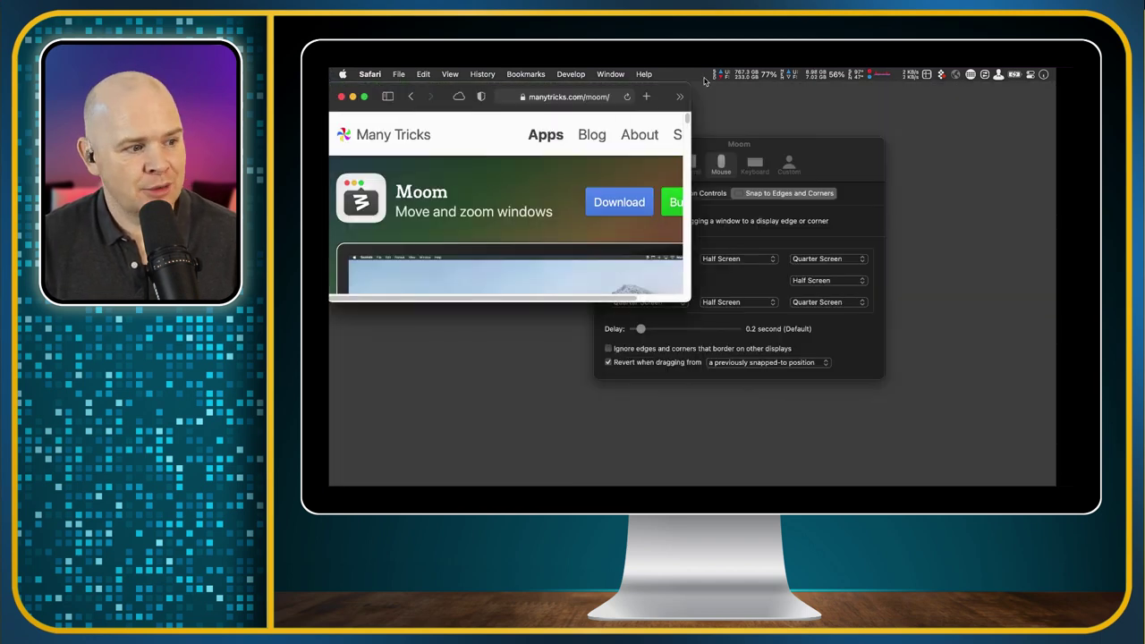
{"action": "left_click_drag", "start_coordinate": [656, 89], "coordinate": [684, 112]}
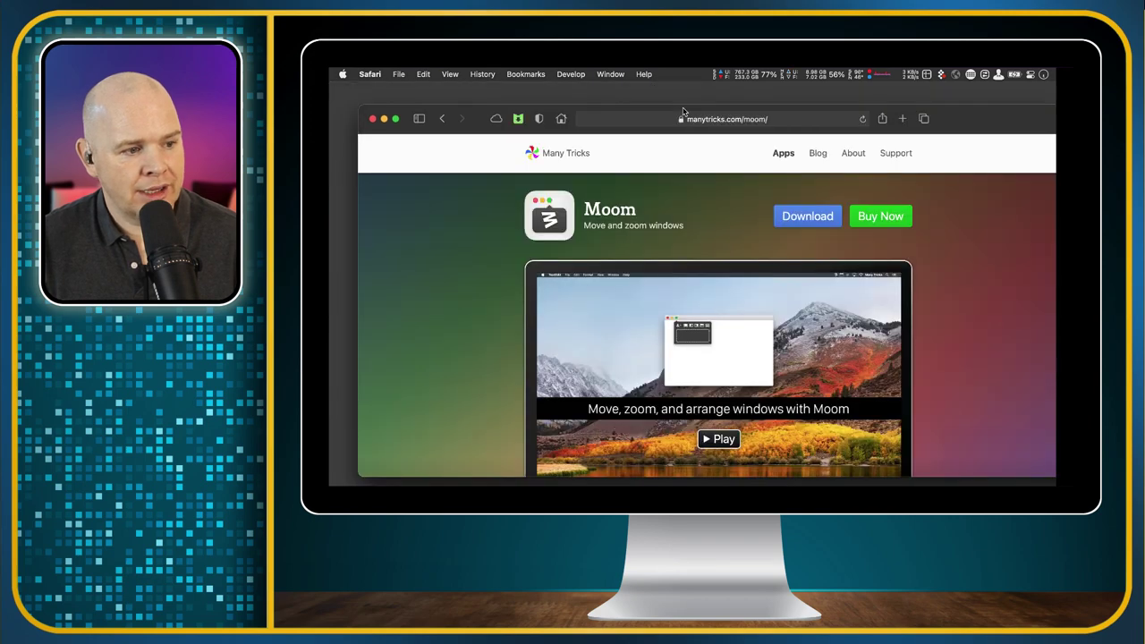
{"action": "left_click_drag", "start_coordinate": [948, 125], "coordinate": [617, 212]}
{"action": "left_click", "coordinate": [831, 162]}
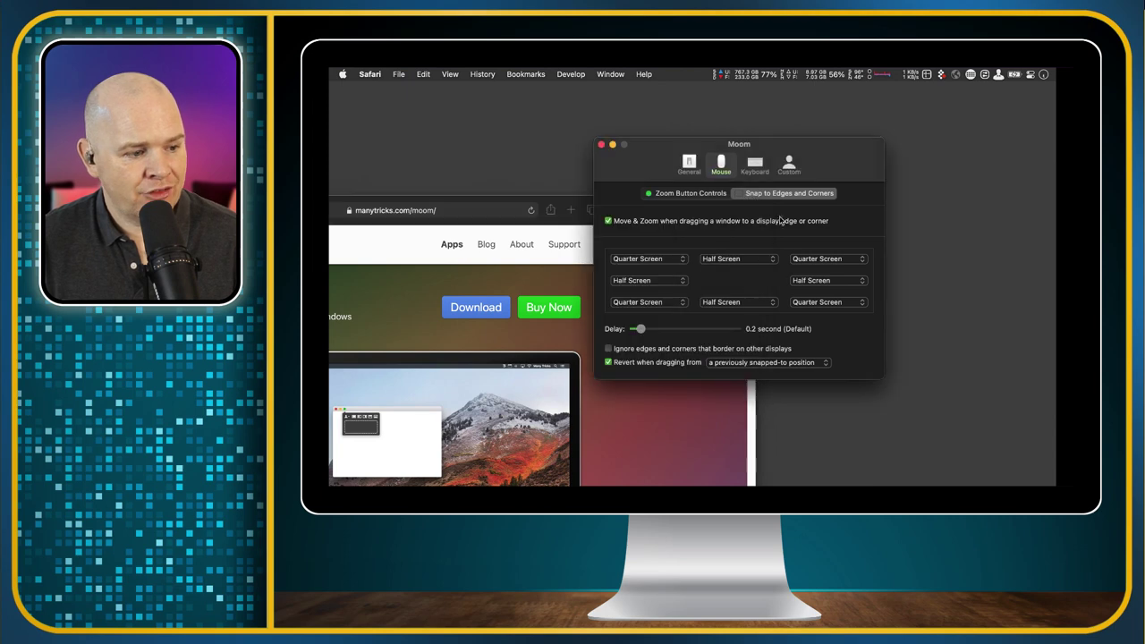
Step: Disable "Revert when dragging from" and test it by snapping Safari to the upper-left quarter and pulling it away
{"action": "left_click", "coordinate": [608, 362]}
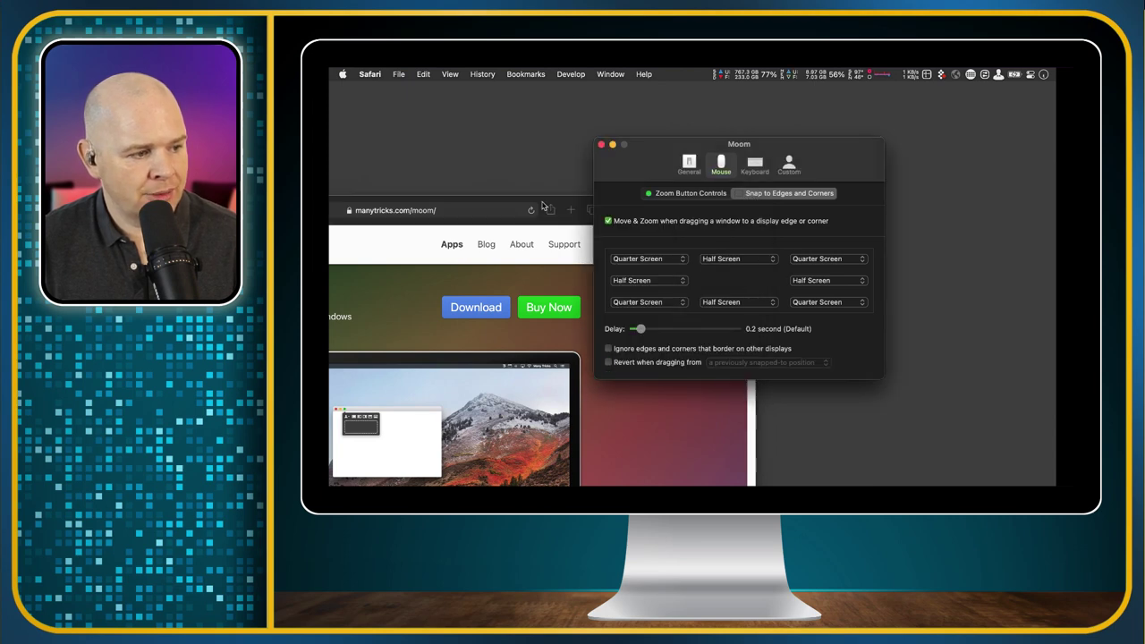
{"action": "left_click_drag", "start_coordinate": [542, 207], "coordinate": [335, 89]}
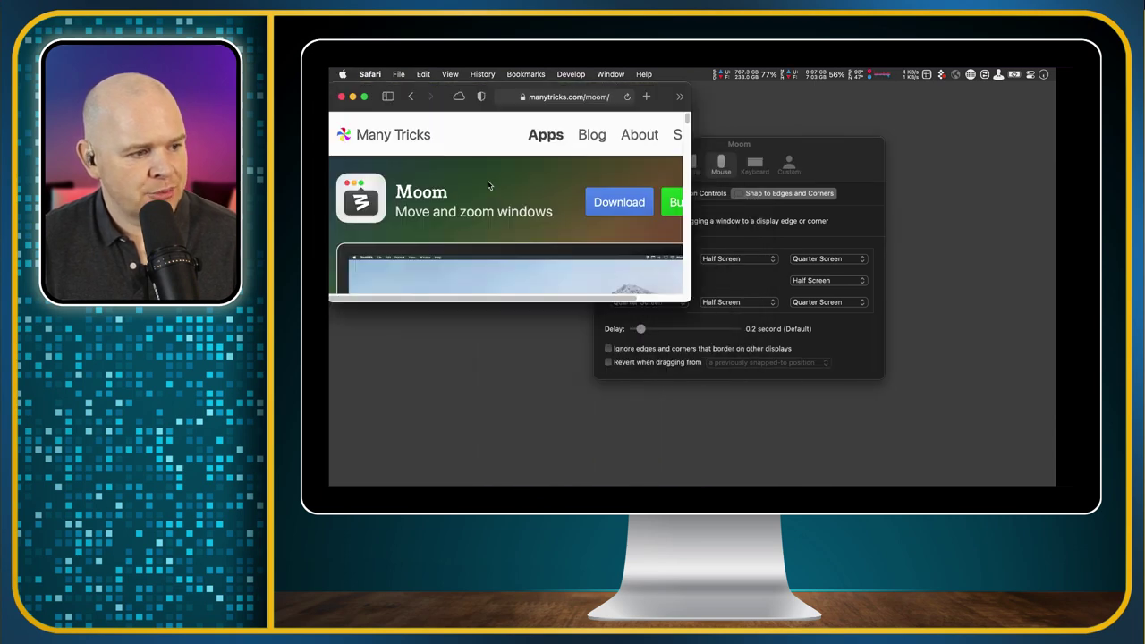
{"action": "left_click_drag", "start_coordinate": [429, 91], "coordinate": [524, 159]}
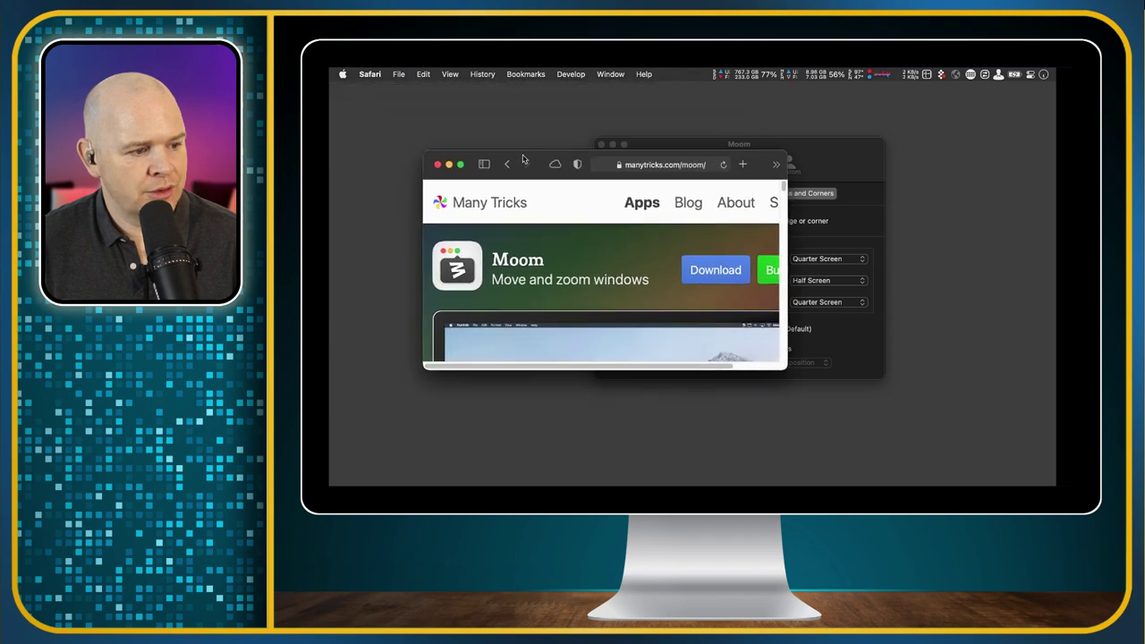
Step: Re-enable "Revert when dragging from" and enlarge the Safari window to cover practically the whole screen
{"action": "left_click", "coordinate": [840, 152]}
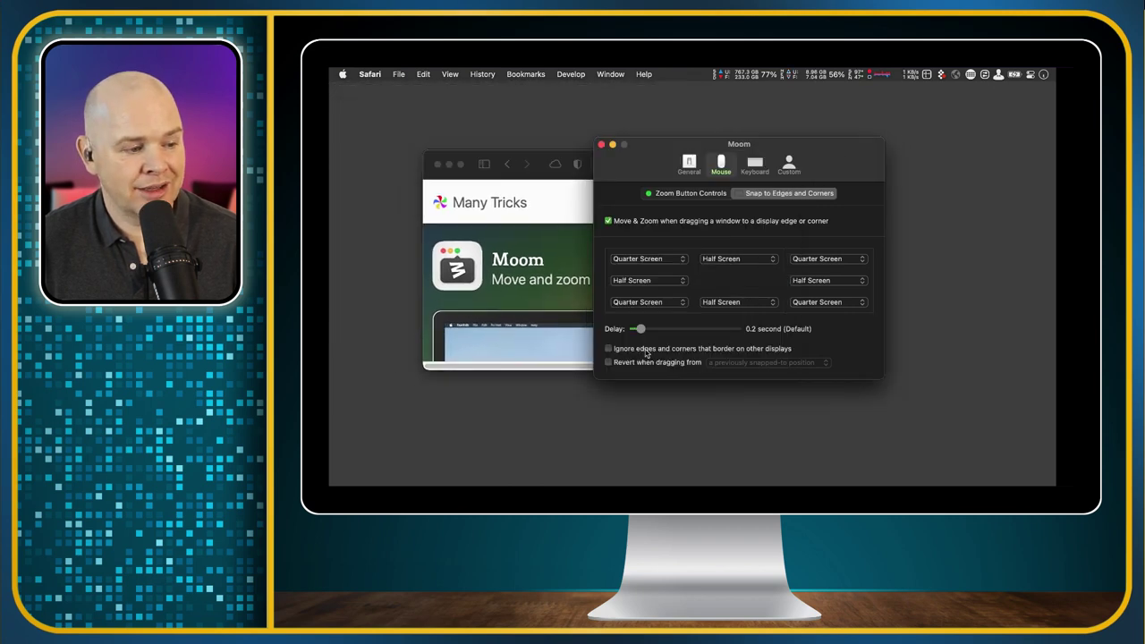
{"action": "left_click", "coordinate": [610, 362]}
{"action": "left_click", "coordinate": [551, 163]}
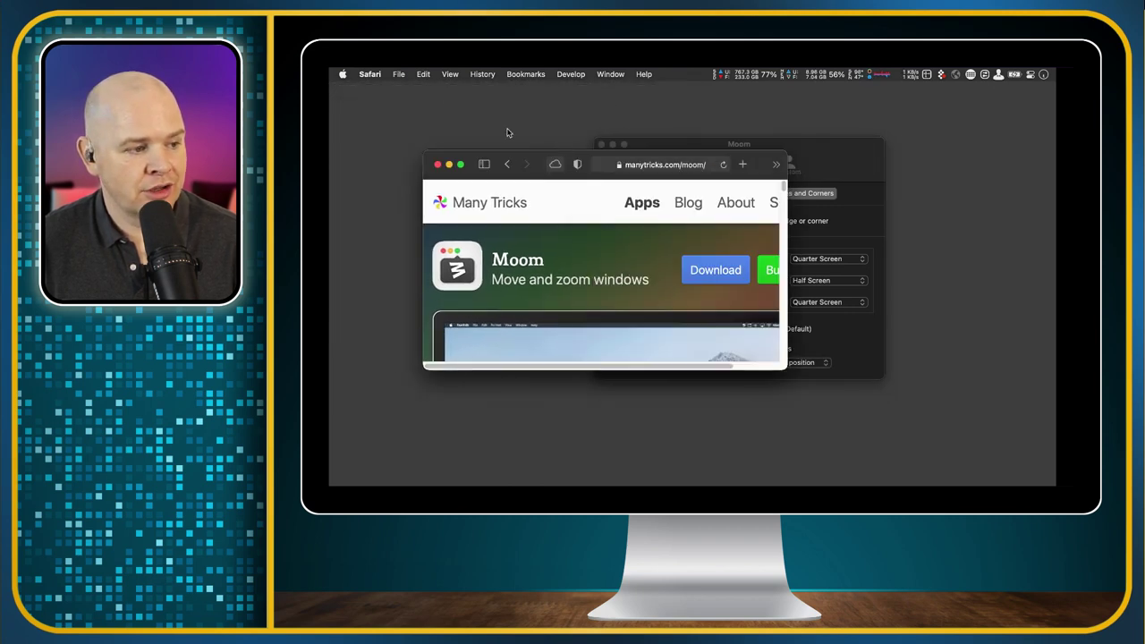
{"action": "left_click_drag", "start_coordinate": [760, 164], "coordinate": [660, 81]}
{"action": "left_click_drag", "start_coordinate": [679, 301], "coordinate": [1049, 407]}
Step: Bring Moom's preferences window back to the front and show its Zoom Button Controls settings
{"action": "key", "text": "ctrl+Up"}
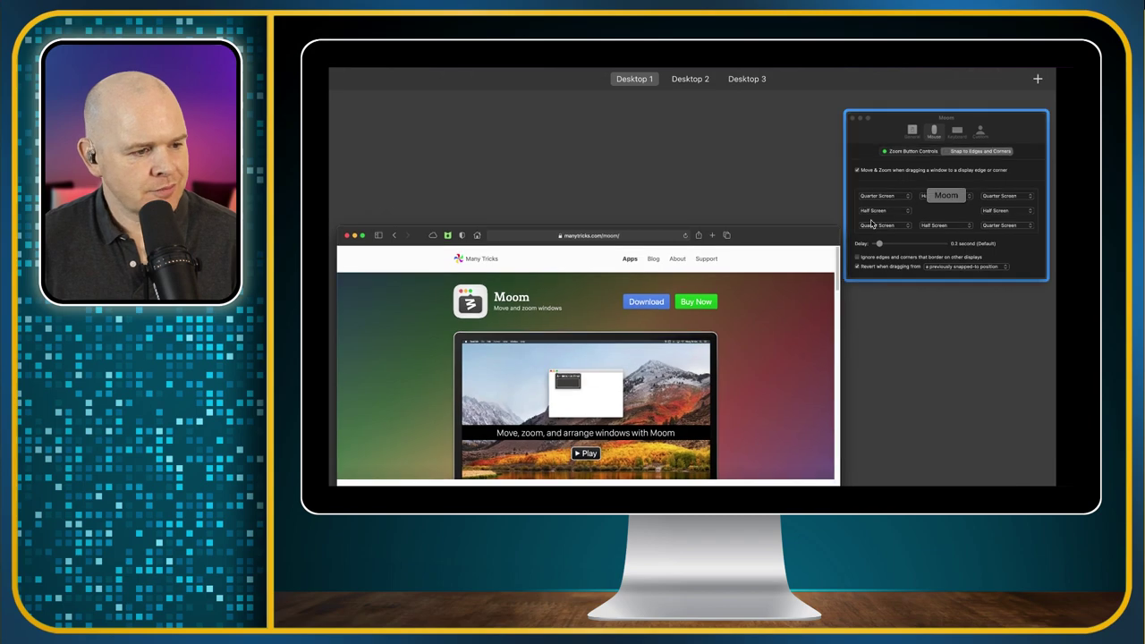
{"action": "left_click", "coordinate": [870, 237]}
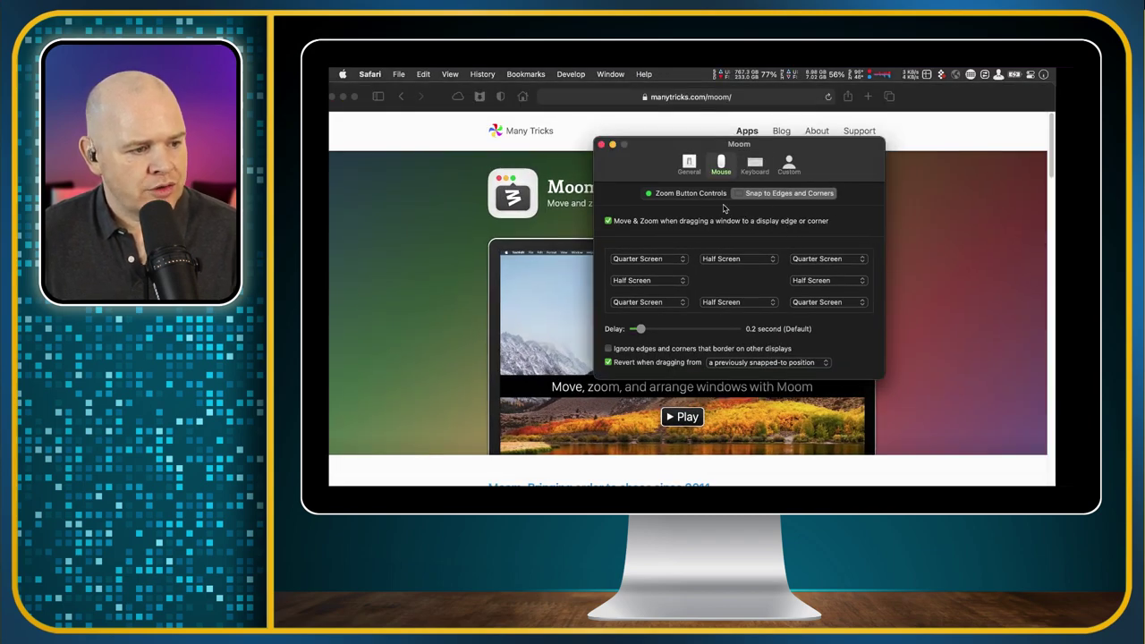
{"action": "left_click", "coordinate": [691, 194]}
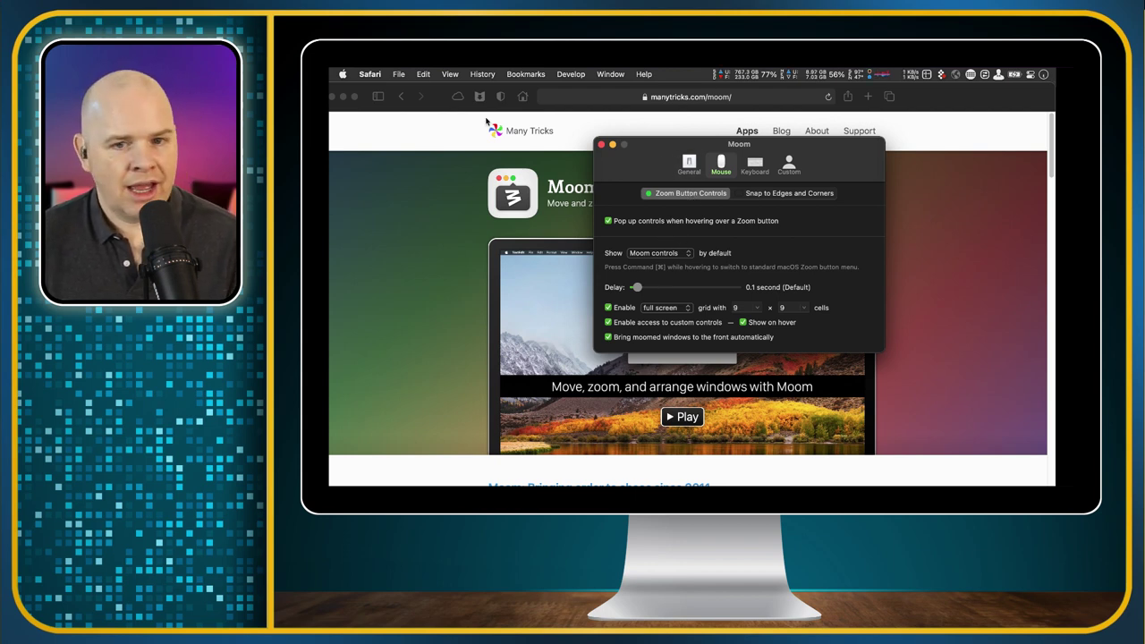
Step: Bring up Moom's pop-up controls on Safari's Zoom button and review the choices for which controls show by default
{"action": "mouse_move", "coordinate": [355, 98]}
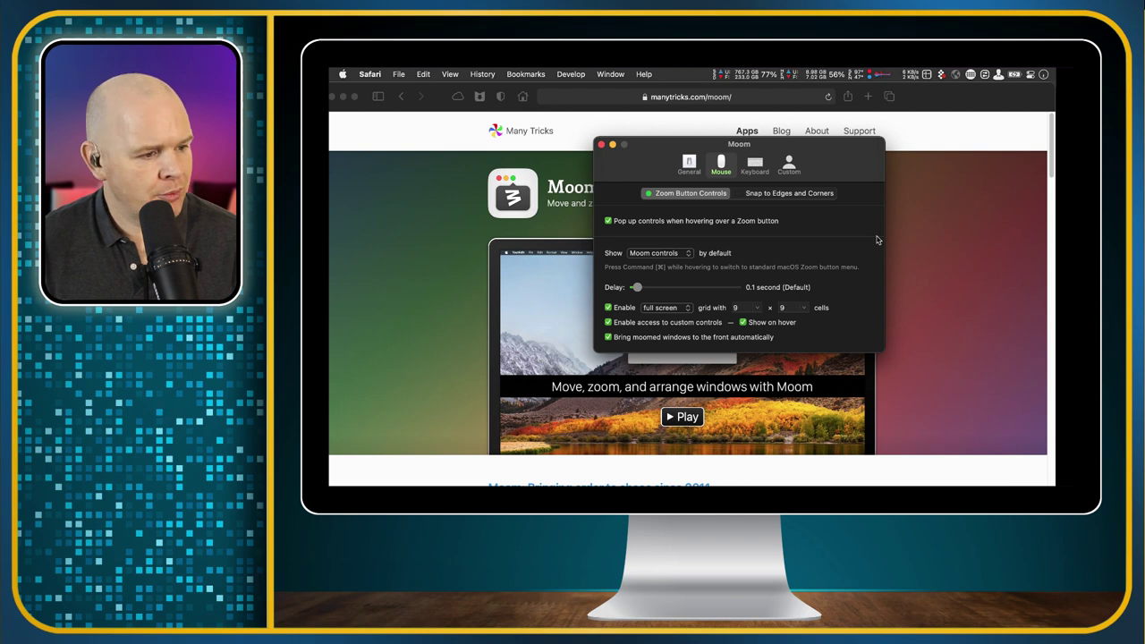
{"action": "left_click_drag", "start_coordinate": [818, 145], "coordinate": [860, 193]}
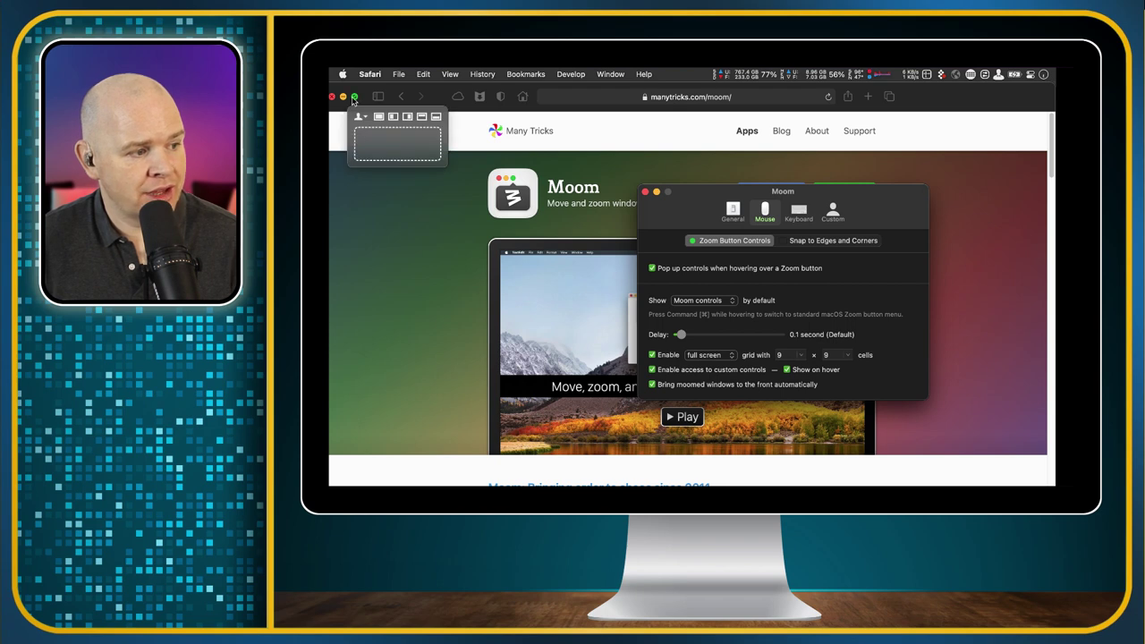
{"action": "left_click", "coordinate": [676, 278]}
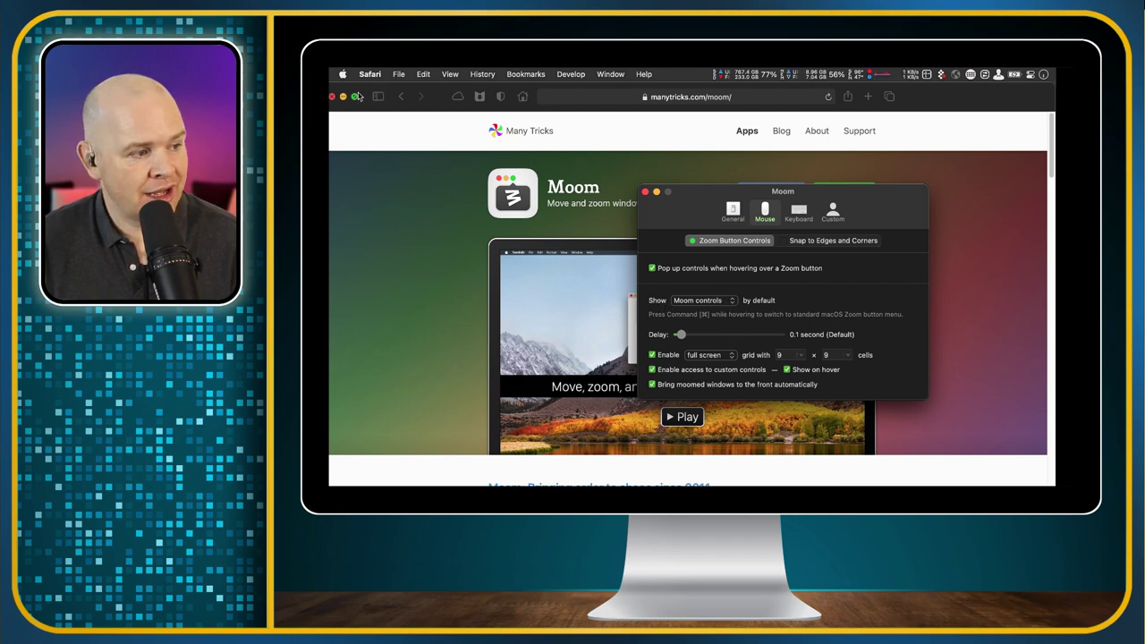
{"action": "mouse_move", "coordinate": [358, 96]}
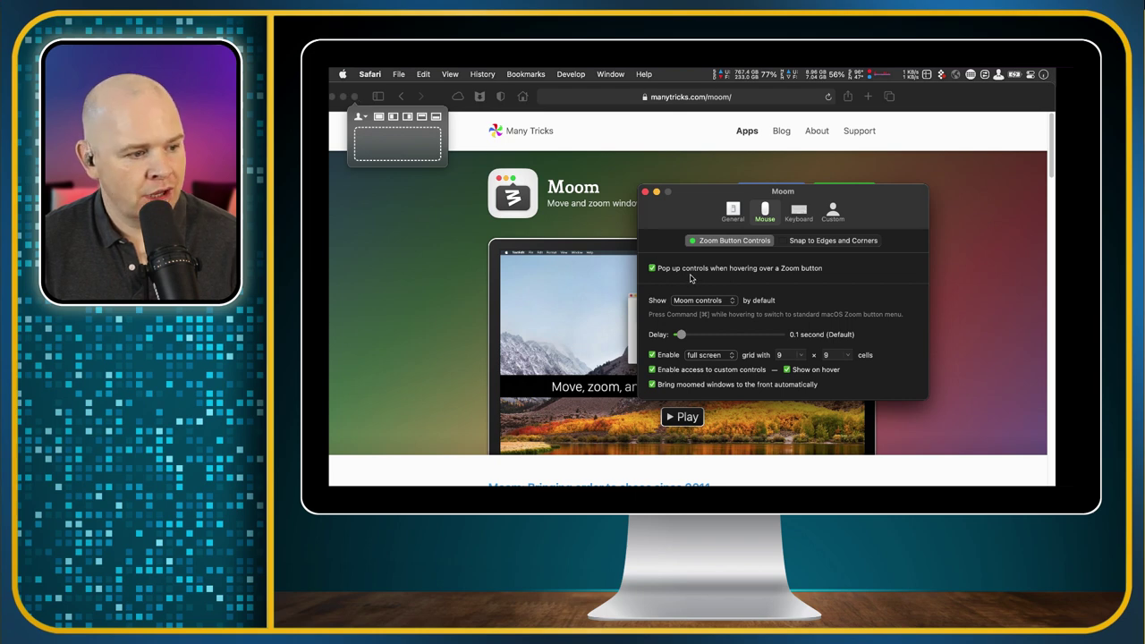
{"action": "left_click", "coordinate": [732, 303]}
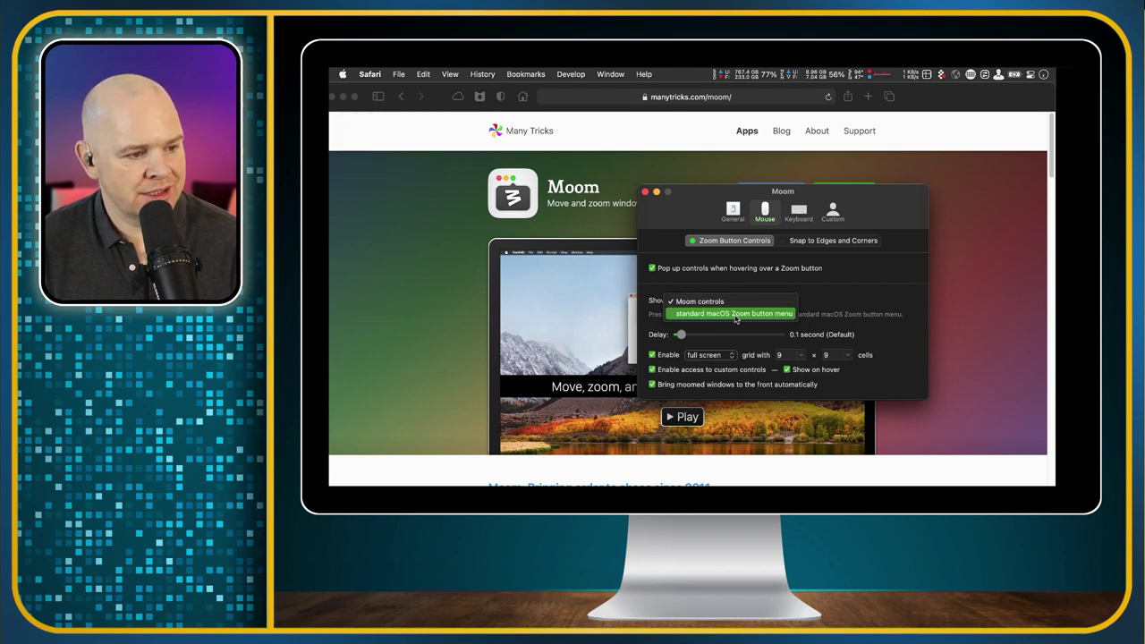
{"action": "left_click", "coordinate": [882, 314]}
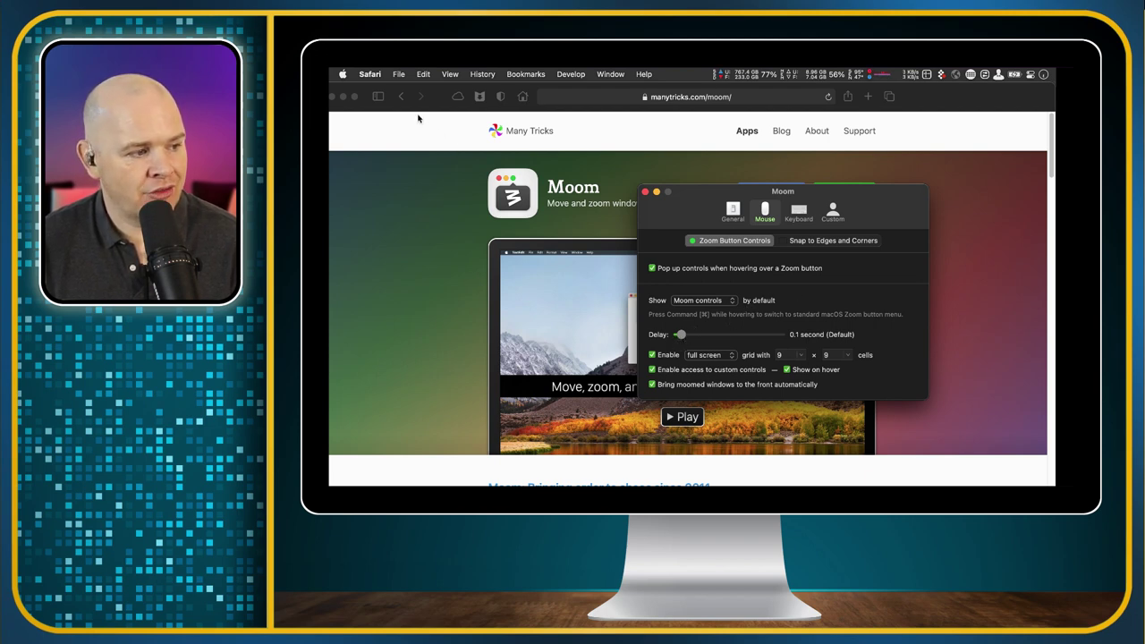
{"action": "mouse_move", "coordinate": [356, 97]}
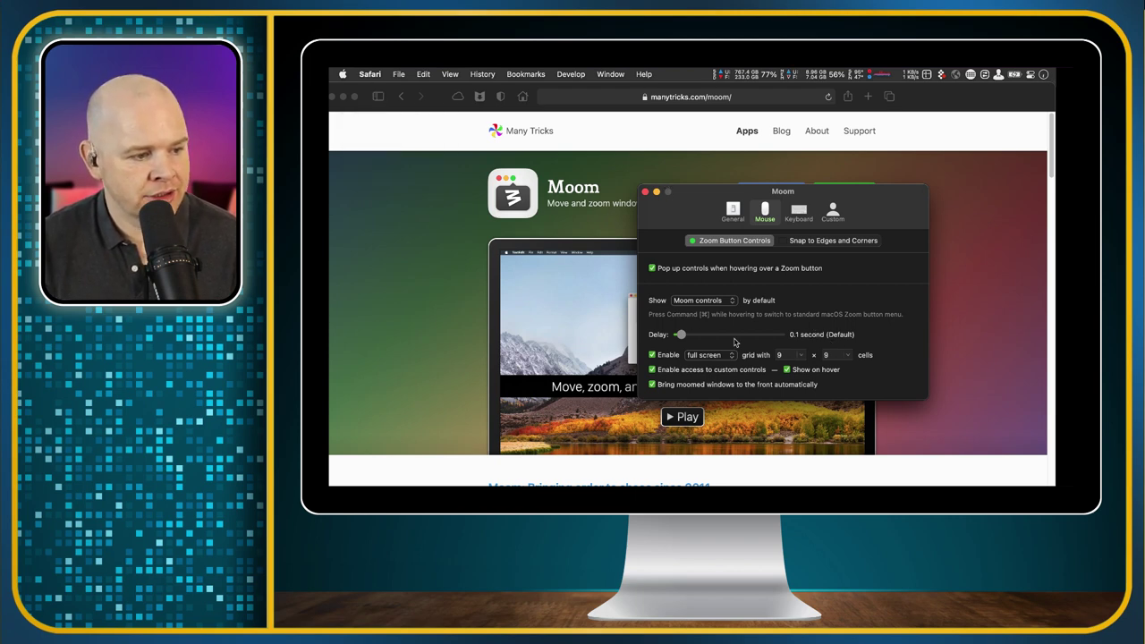
Step: Resize Safari with Moom's full-screen grid to about three quarters of the screen's width from the upper-left corner, and check the grid's cell-count choices
{"action": "left_click_drag", "start_coordinate": [903, 218], "coordinate": [805, 181]}
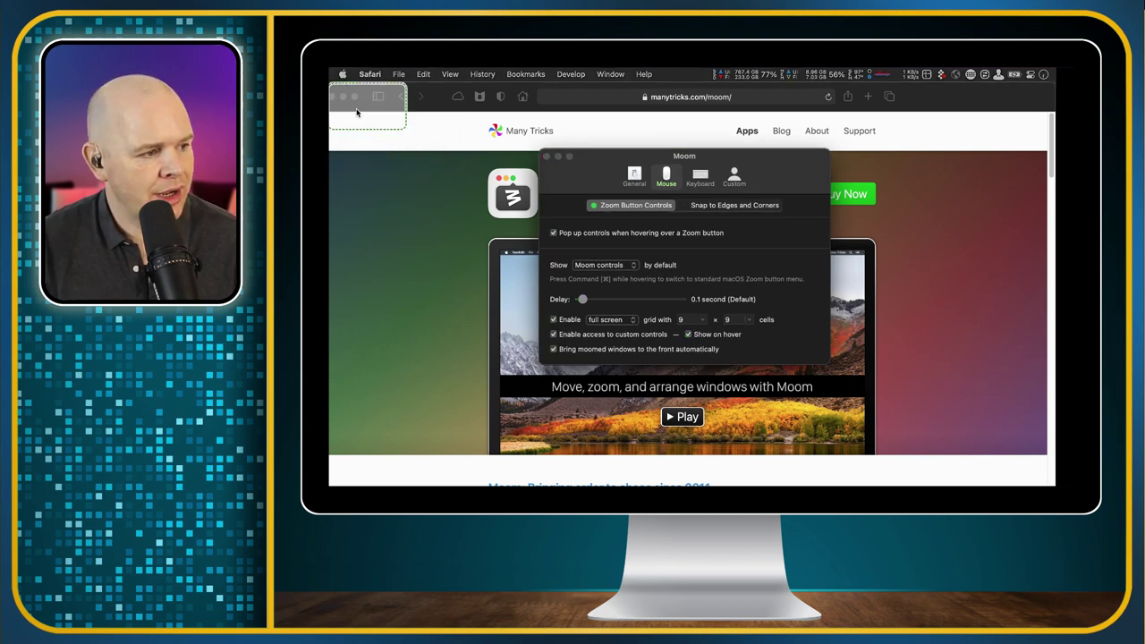
{"action": "left_click_drag", "start_coordinate": [362, 114], "coordinate": [837, 383]}
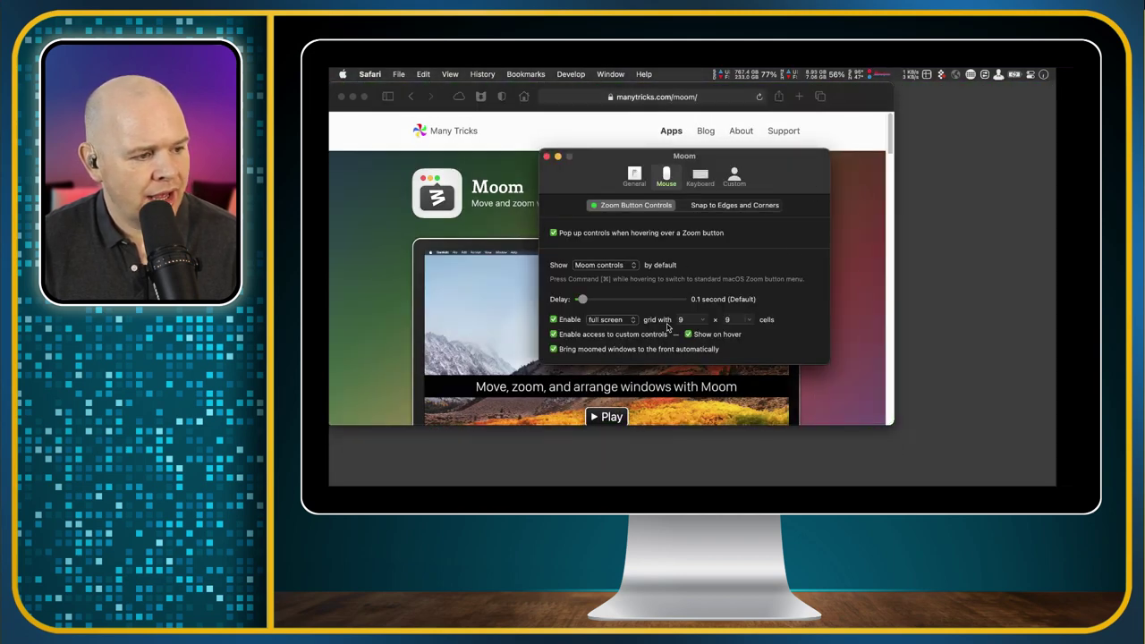
{"action": "left_click", "coordinate": [704, 320]}
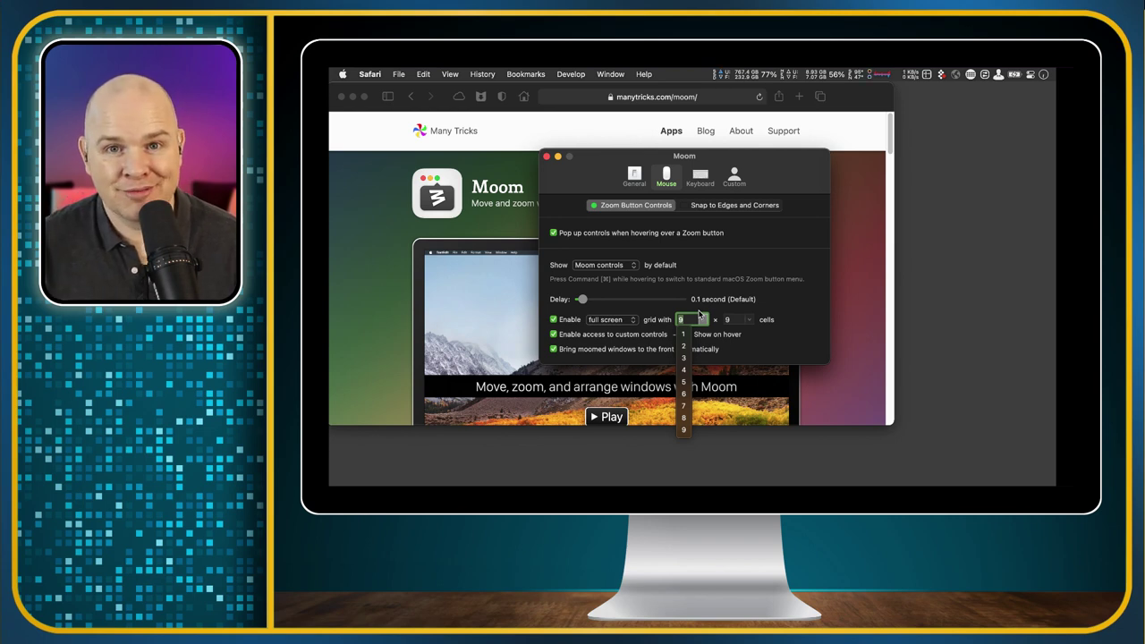
{"action": "left_click", "coordinate": [794, 305]}
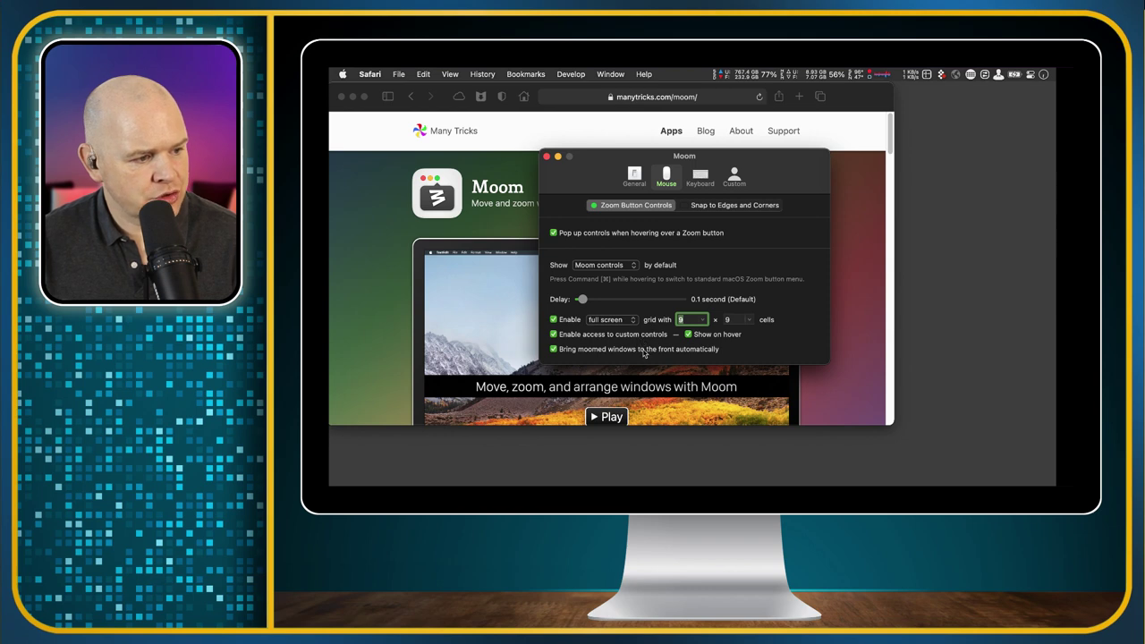
Step: Move Moom's preferences window clear of the Safari page and examine the custom controls listed in Safari's Zoom button pop-up
{"action": "left_click_drag", "start_coordinate": [601, 158], "coordinate": [761, 187]}
{"action": "mouse_move", "coordinate": [366, 99]}
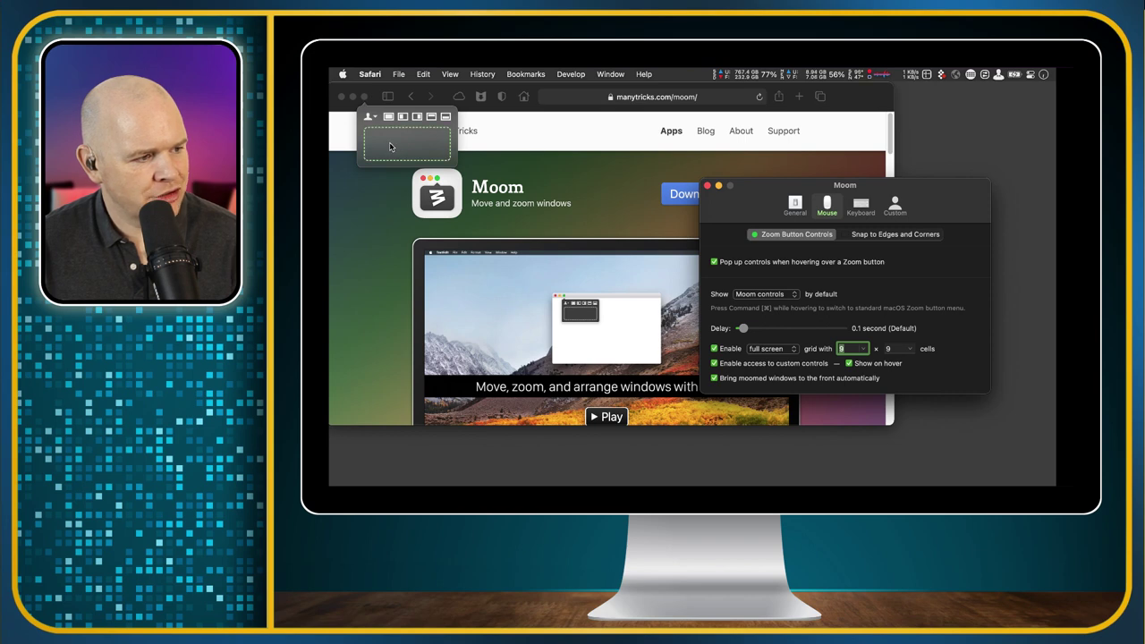
{"action": "left_click", "coordinate": [372, 117]}
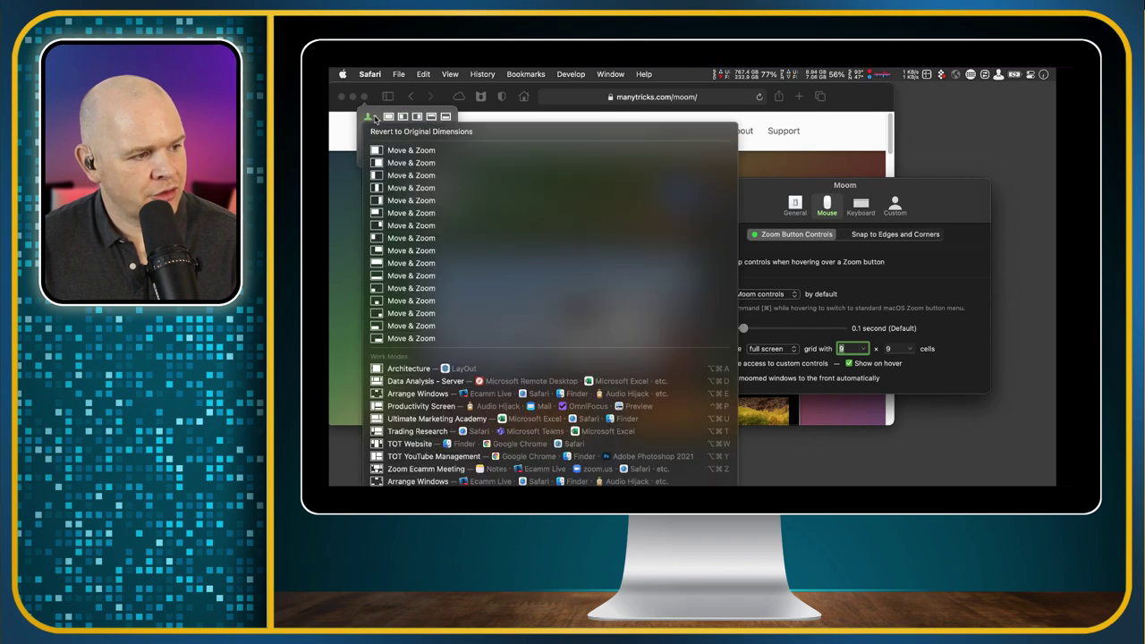
{"action": "key", "text": "Escape"}
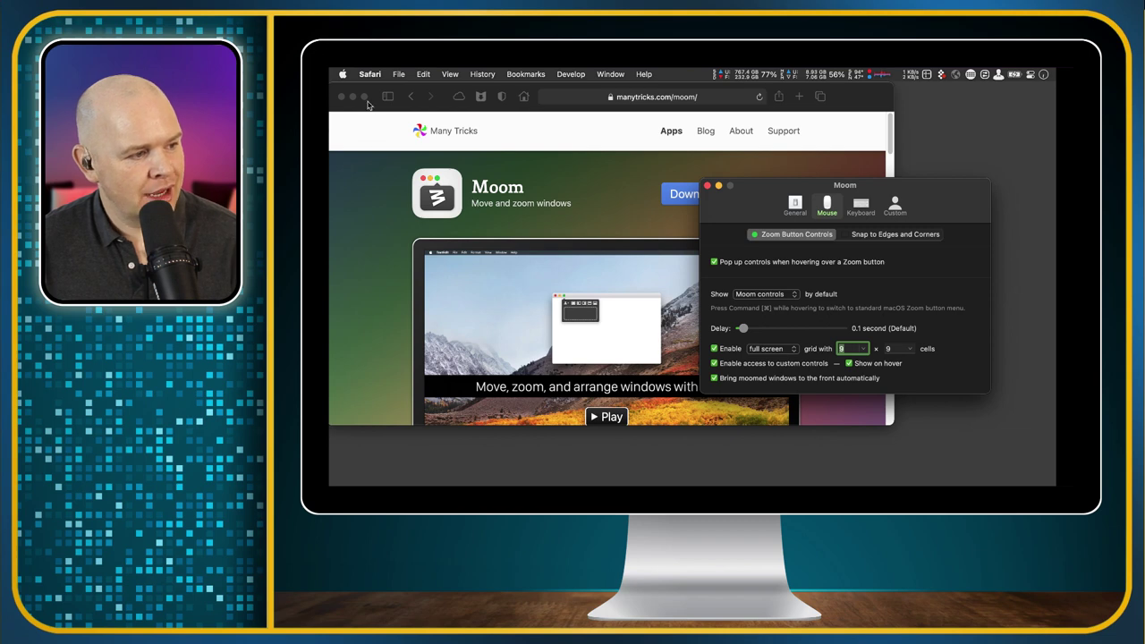
{"action": "mouse_move", "coordinate": [366, 99]}
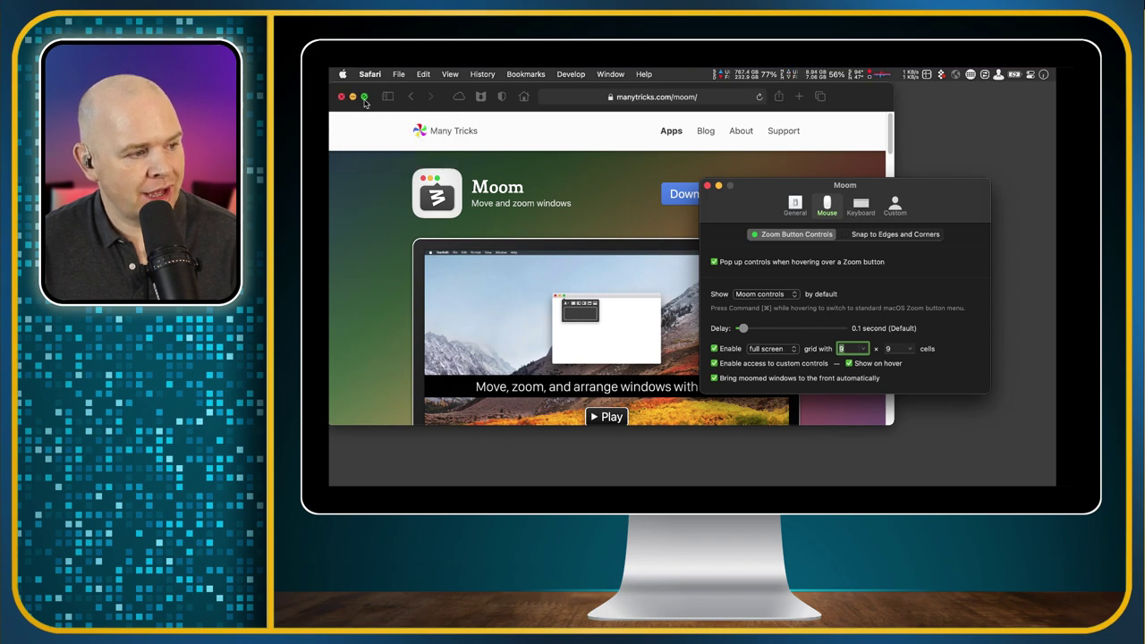
{"action": "mouse_move", "coordinate": [363, 97]}
{"action": "left_click", "coordinate": [376, 119]}
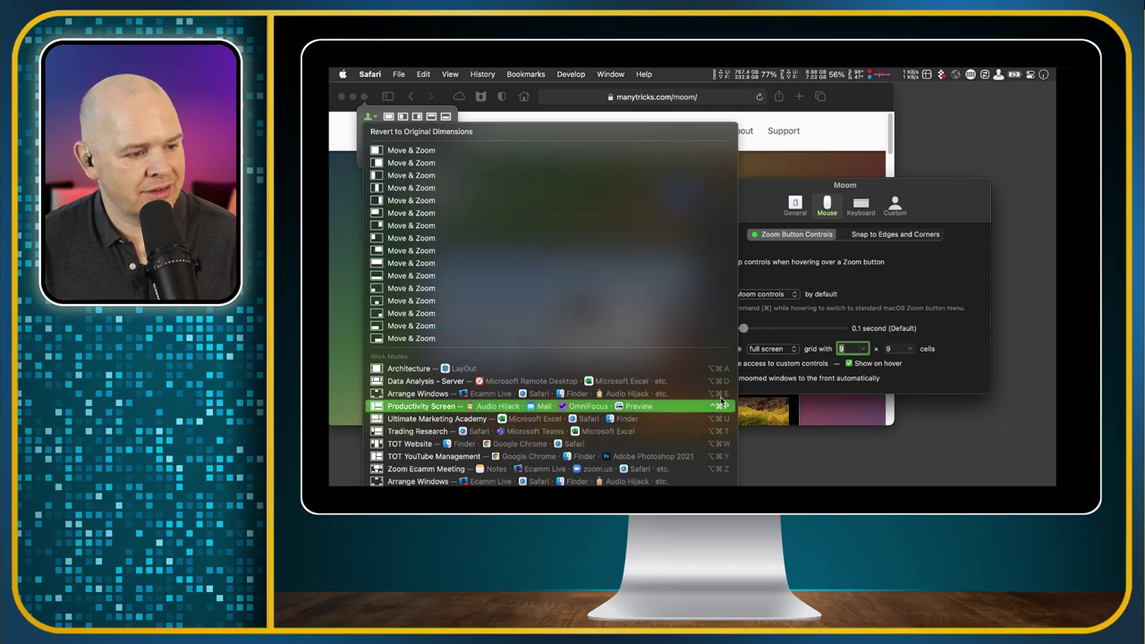
{"action": "left_click", "coordinate": [868, 383]}
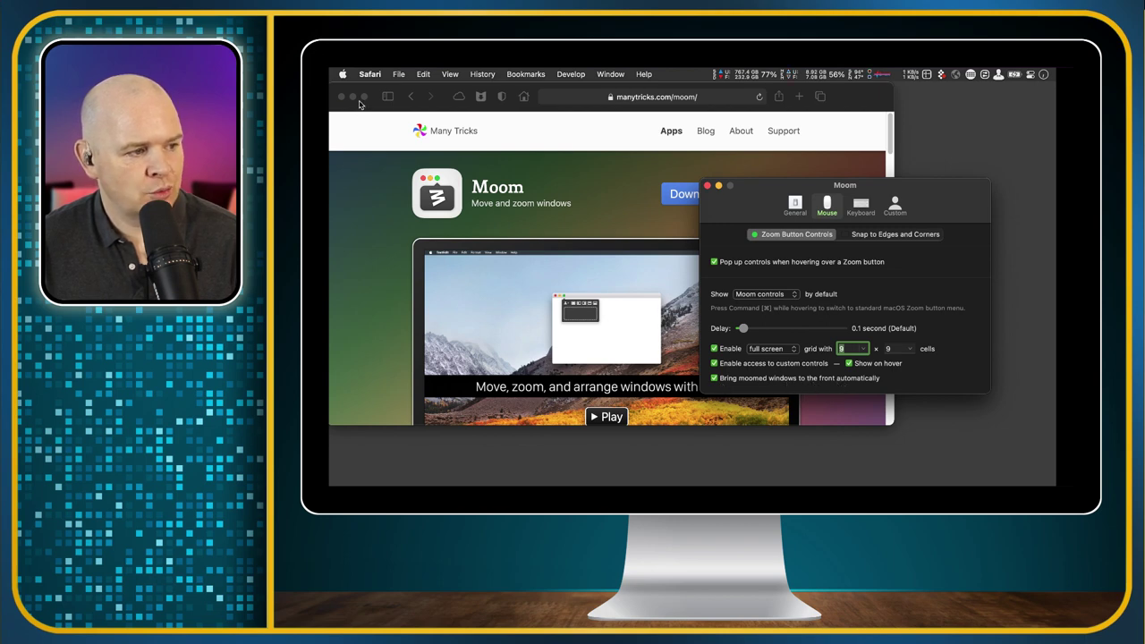
{"action": "mouse_move", "coordinate": [364, 97]}
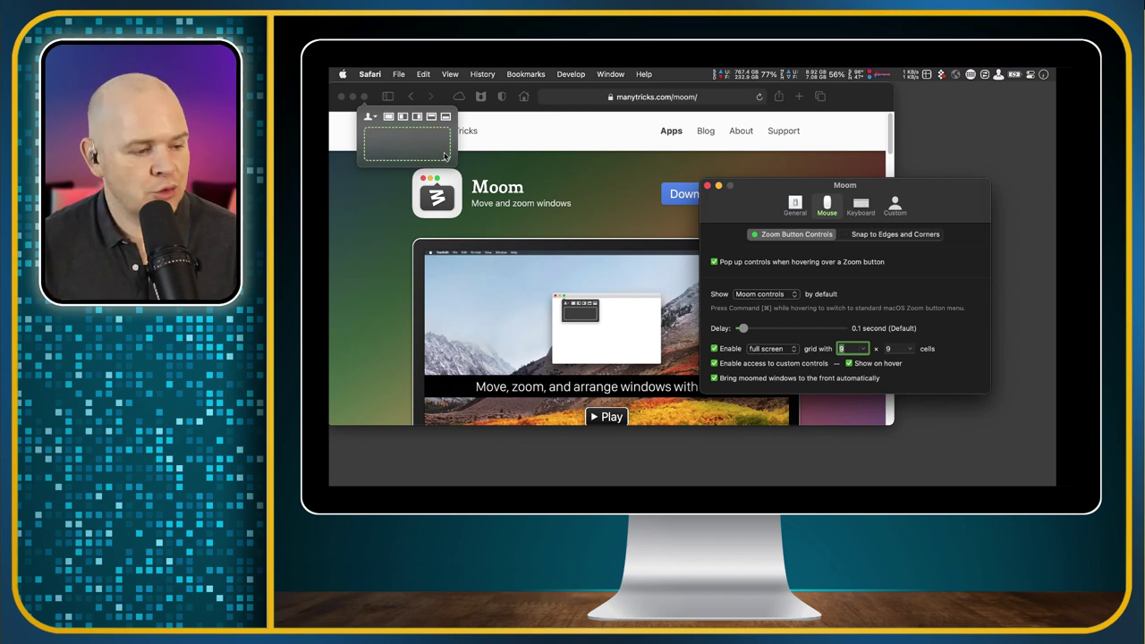
Step: Show Moom's Keyboard settings, bring up the keyboard control cheat sheet to read its shortcuts, and dismiss it
{"action": "left_click", "coordinate": [861, 205]}
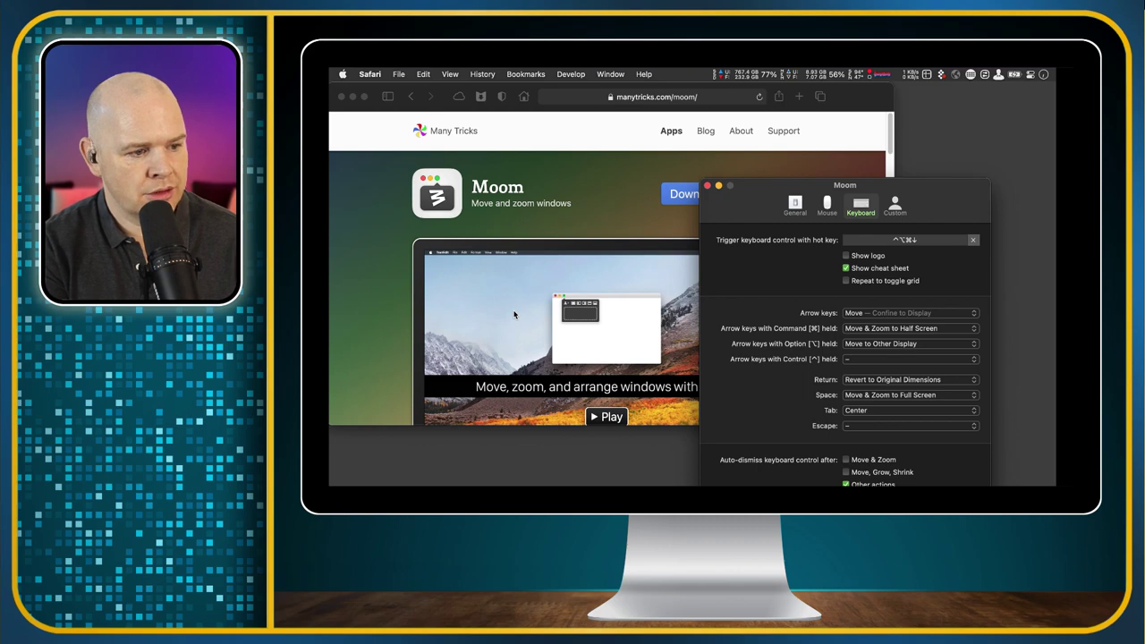
{"action": "key", "text": "ctrl+alt+super+Down"}
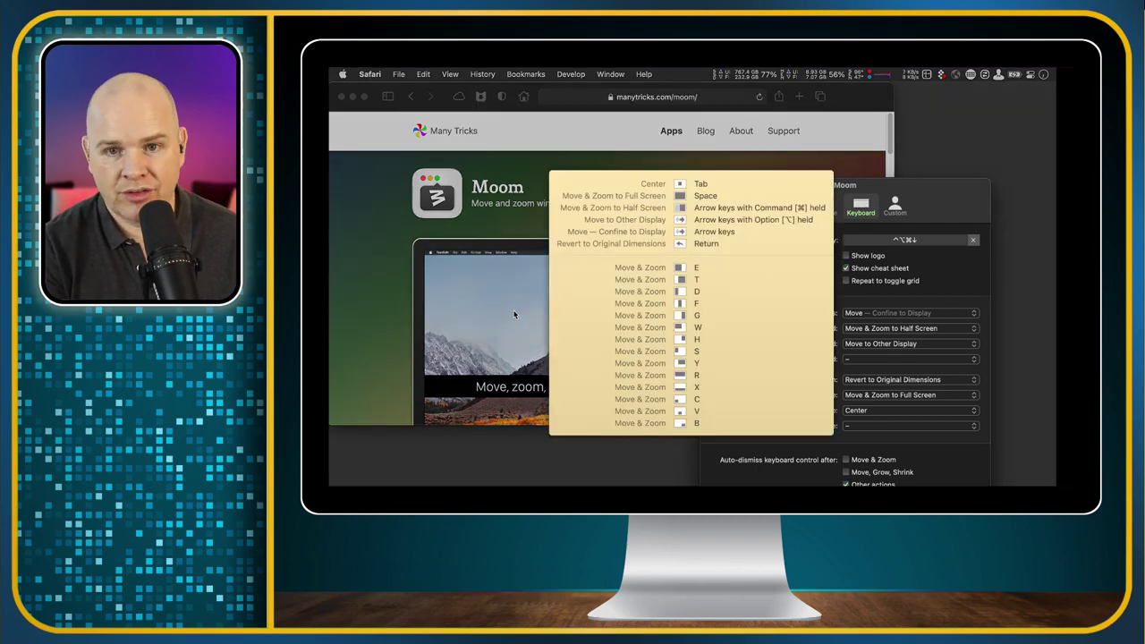
{"action": "key", "text": "Escape"}
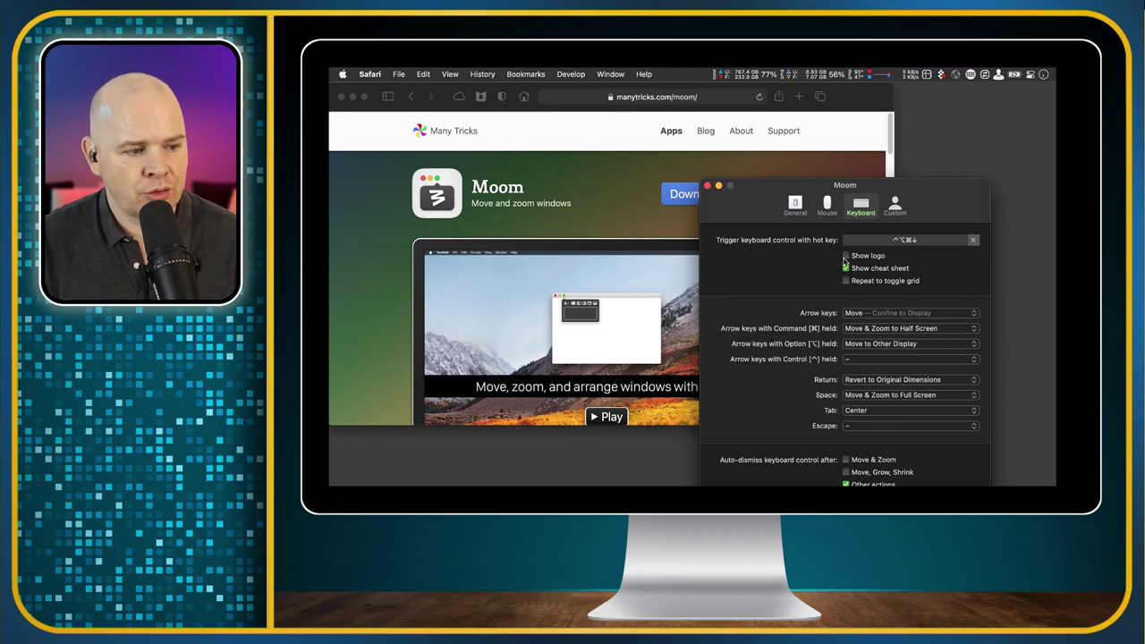
Step: Preview keyboard control with Show logo enabled, then with the logo disabled and only the cheat sheet showing
{"action": "key", "text": "ctrl+alt+super+Down"}
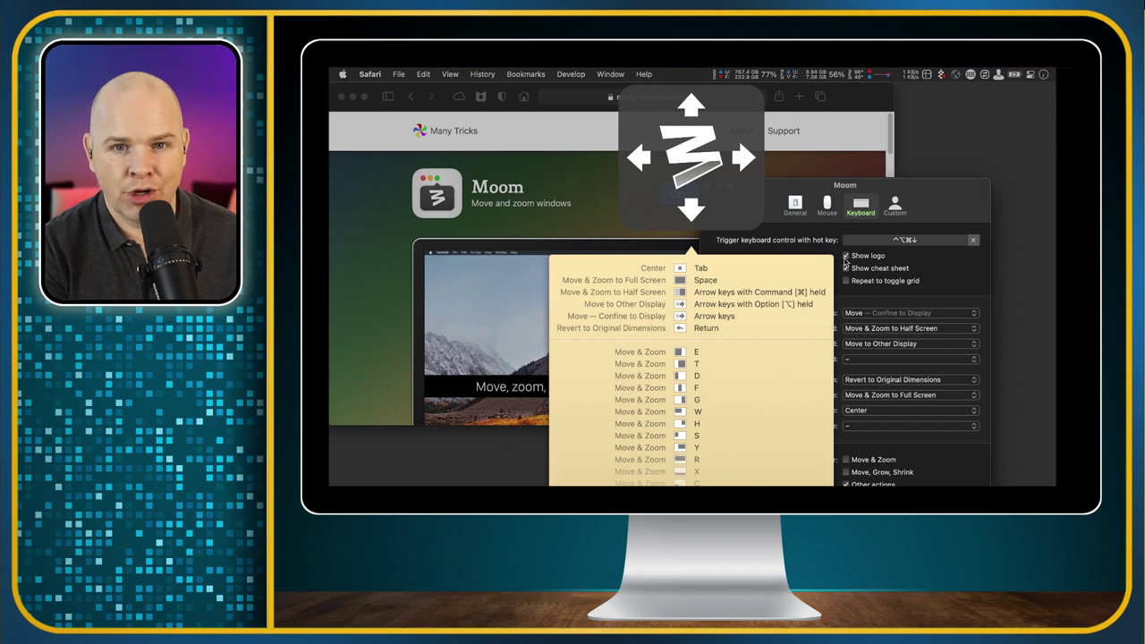
{"action": "key", "text": "Escape"}
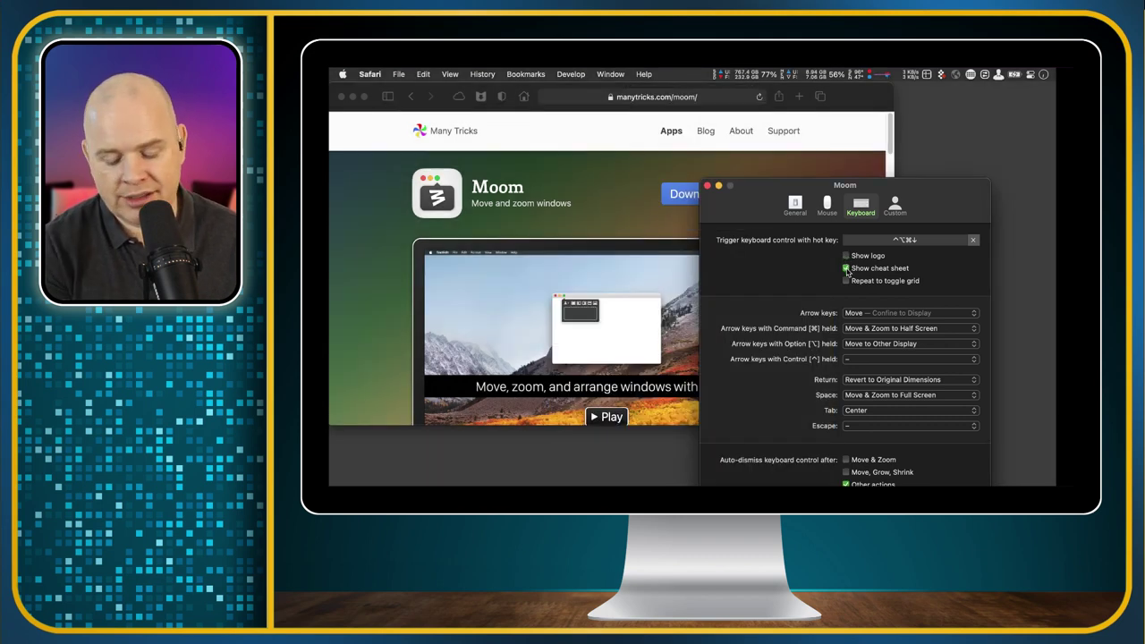
{"action": "key", "text": "ctrl+alt+super+Down"}
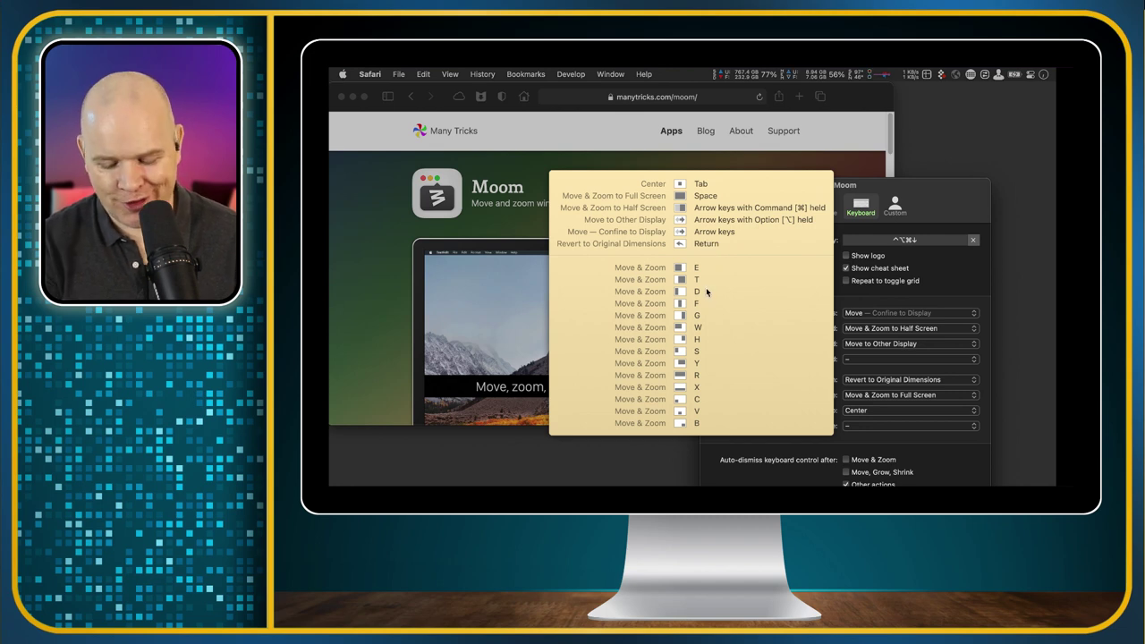
{"action": "key", "text": "Escape"}
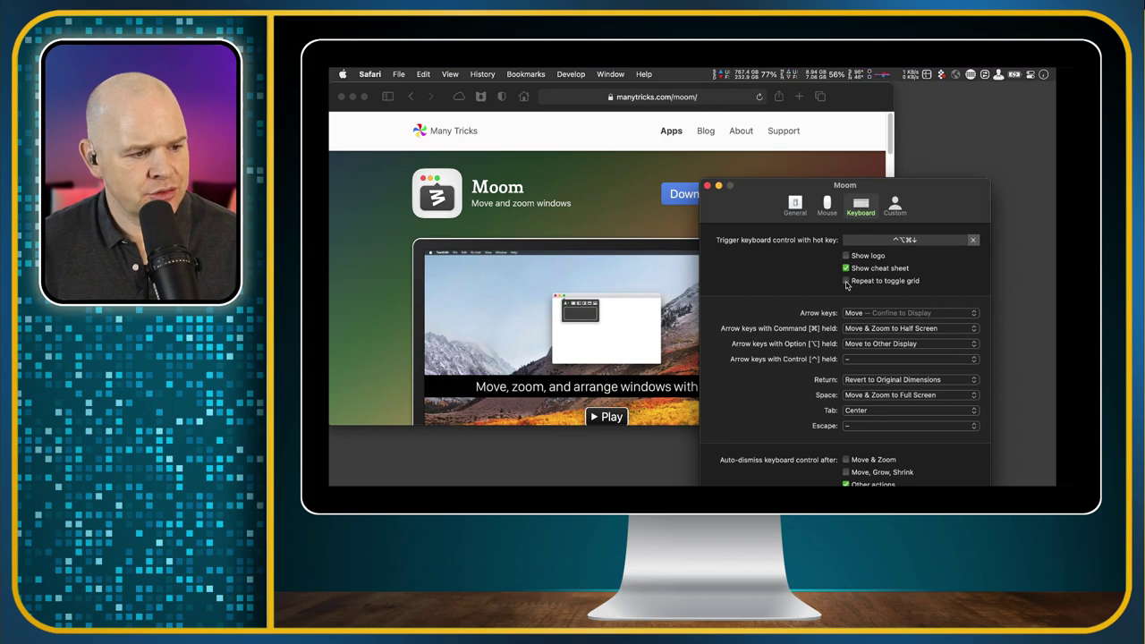
Step: Enable "Repeat to toggle grid", trigger keyboard control several times to try it, and disable the option again
{"action": "left_click", "coordinate": [847, 281]}
{"action": "key", "text": "ctrl+alt+super+Down"}
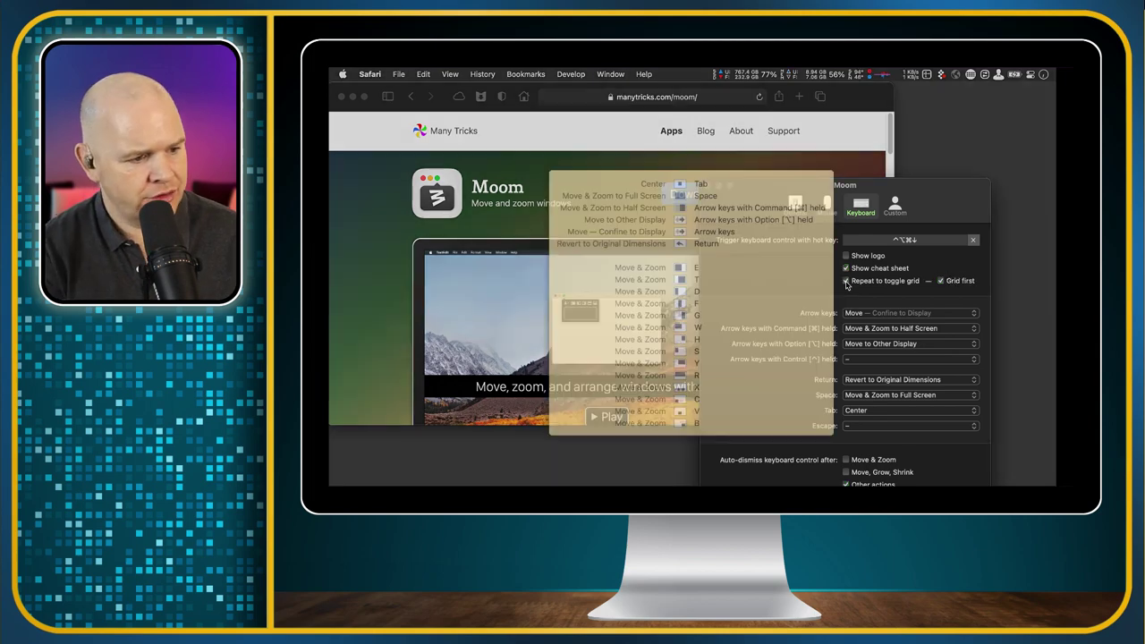
{"action": "key", "text": "Escape"}
{"action": "key", "text": "ctrl+alt+super+Down"}
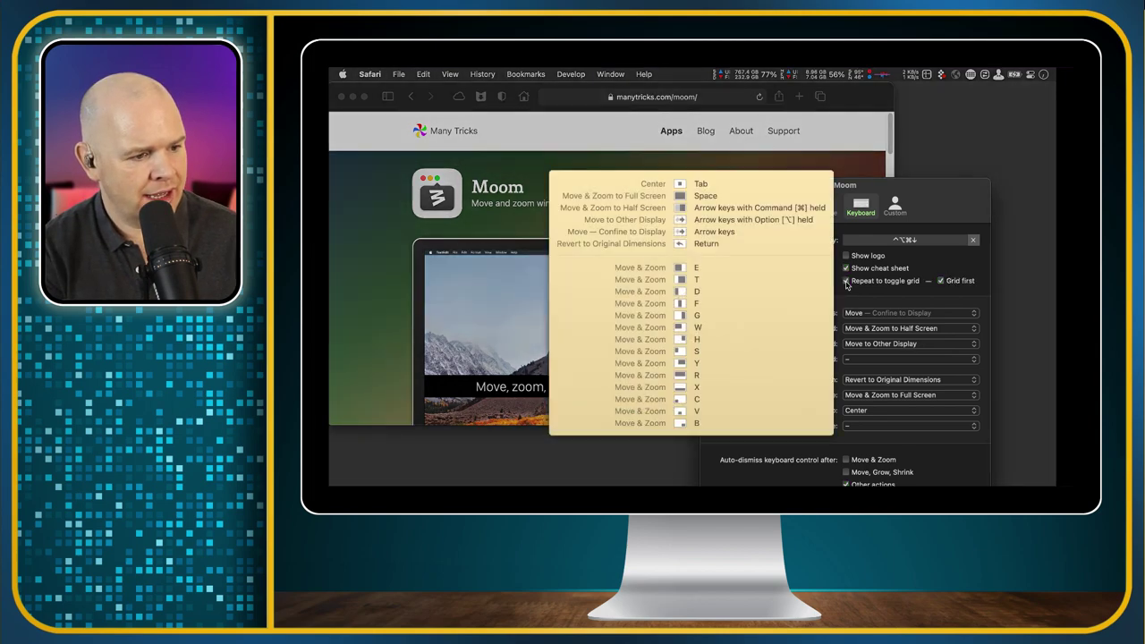
{"action": "key", "text": "Escape"}
{"action": "key", "text": "ctrl+alt+super+Down"}
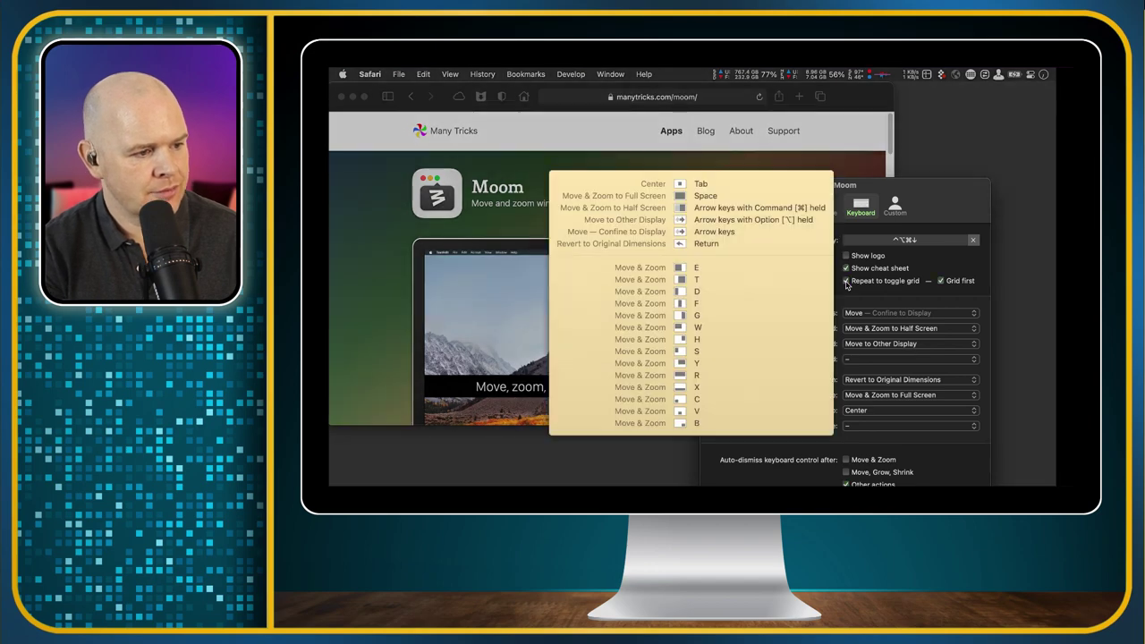
{"action": "key", "text": "Escape"}
{"action": "key", "text": "ctrl+alt+super+Down"}
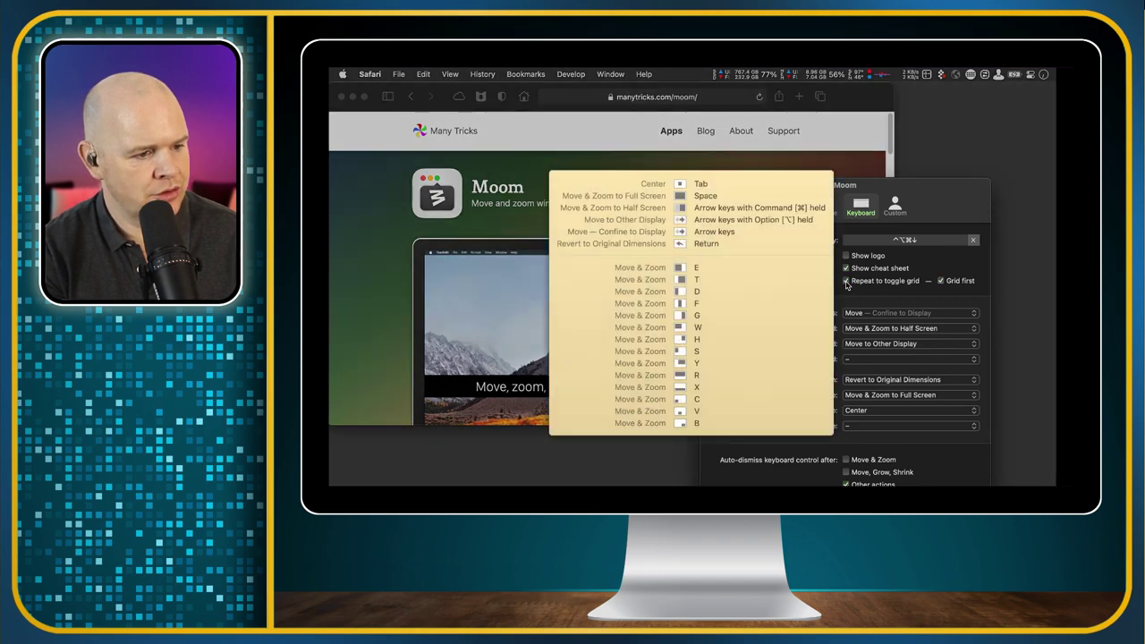
{"action": "key", "text": "Escape"}
{"action": "key", "text": "ctrl+alt+super+Down"}
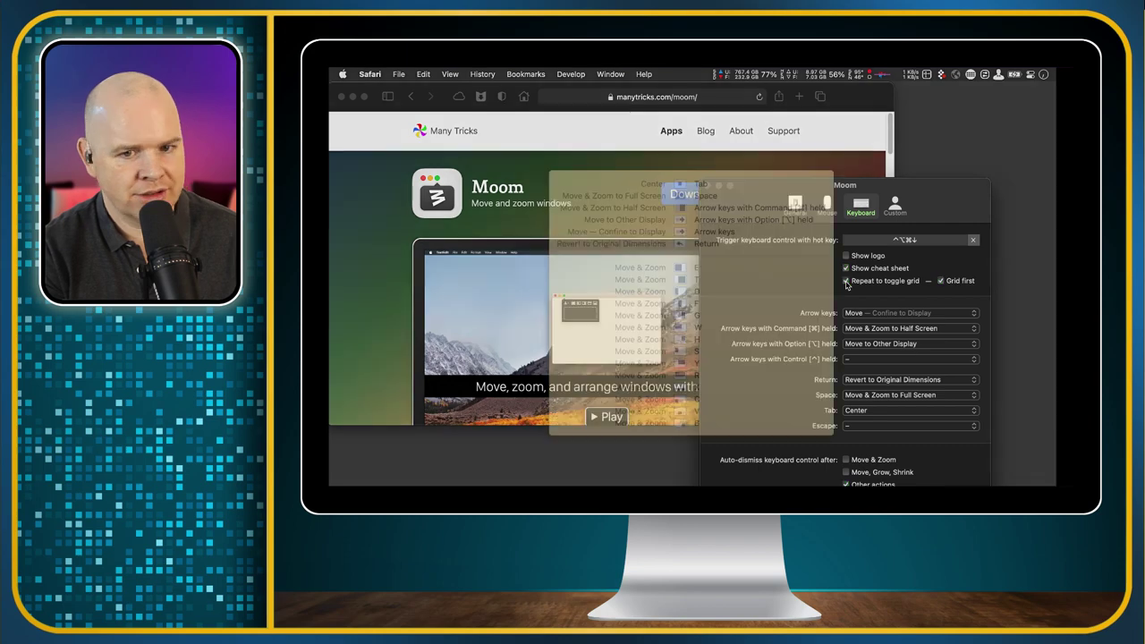
{"action": "key", "text": "Escape"}
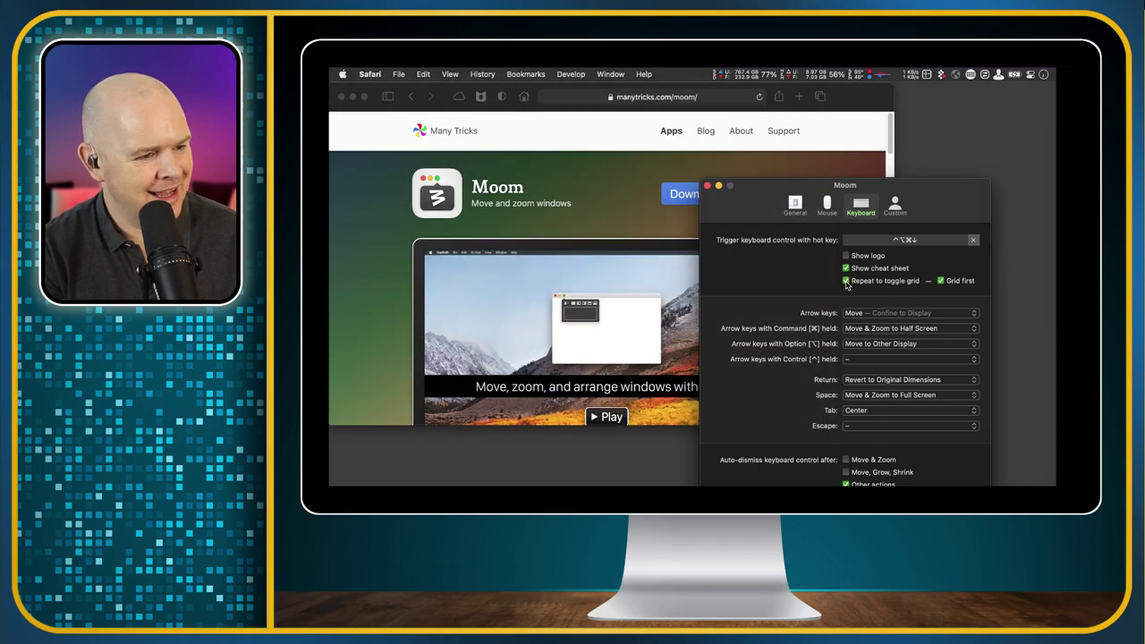
{"action": "left_click", "coordinate": [846, 281]}
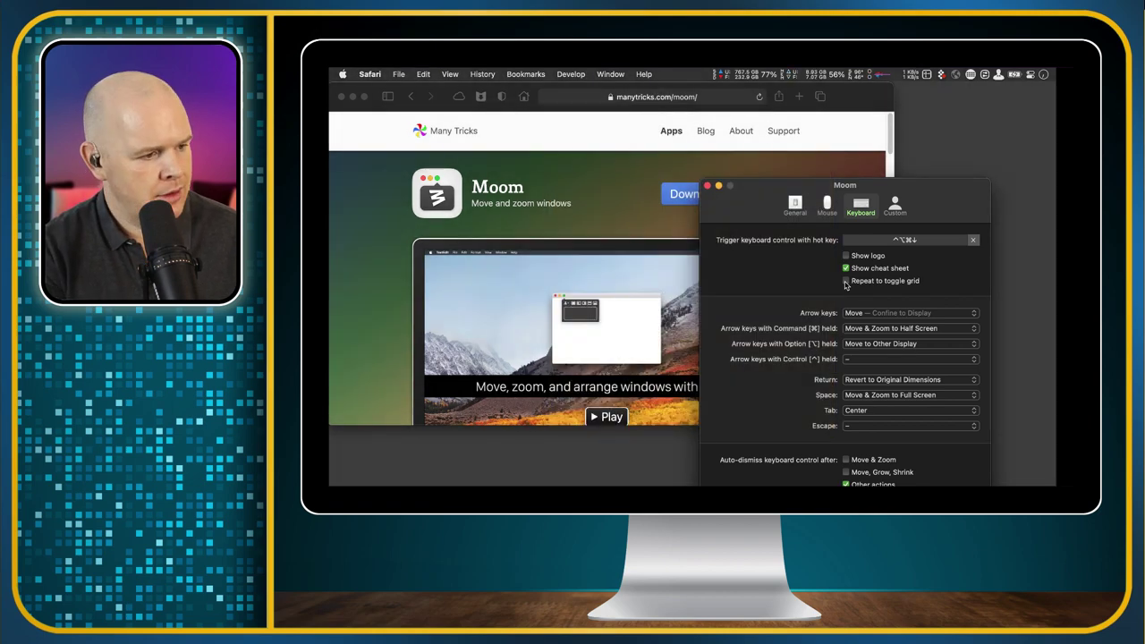
Step: Use Moom's keyboard control to move the preferences window to the right edge of the screen
{"action": "key", "text": "ctrl+alt+super+Down"}
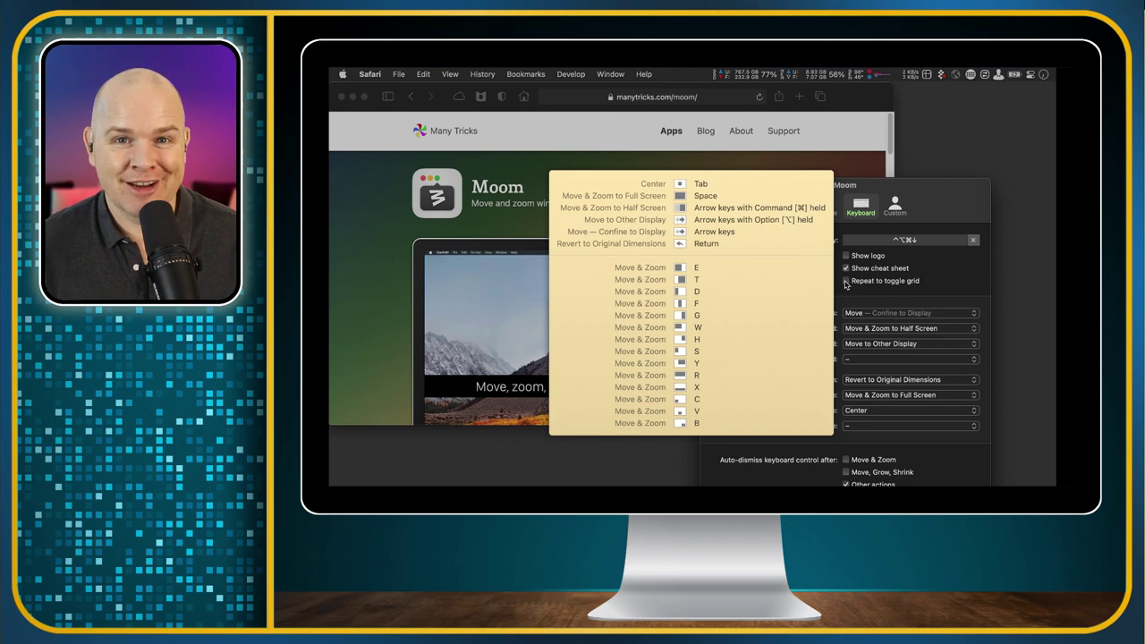
{"action": "key", "text": "Escape"}
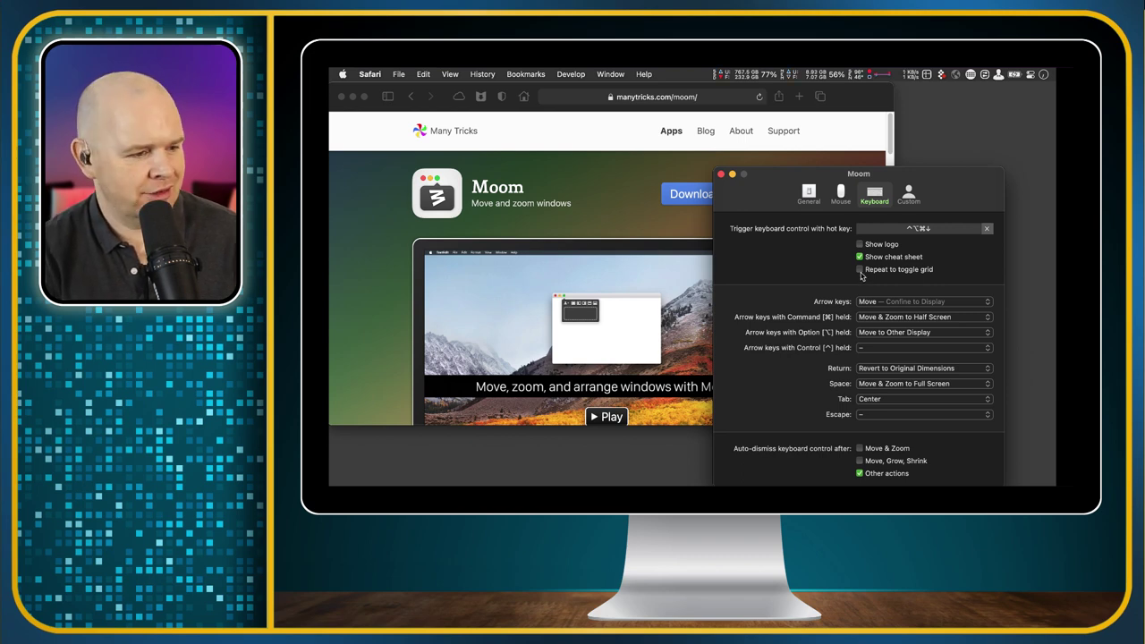
{"action": "key", "text": "ctrl+alt+super+Down"}
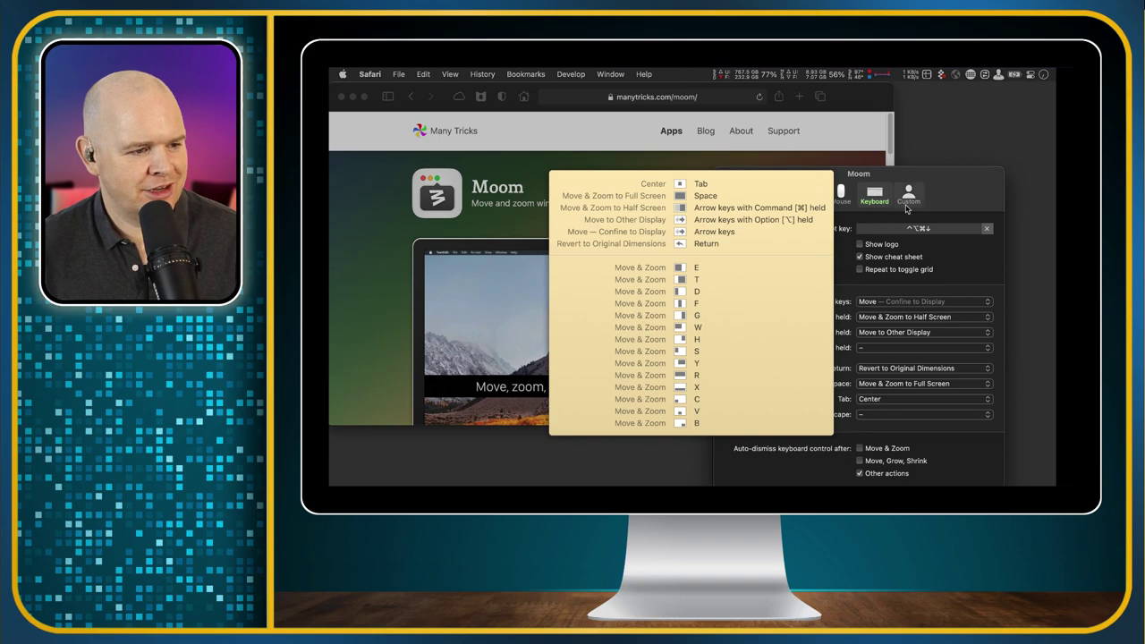
{"action": "key", "text": "Right"}
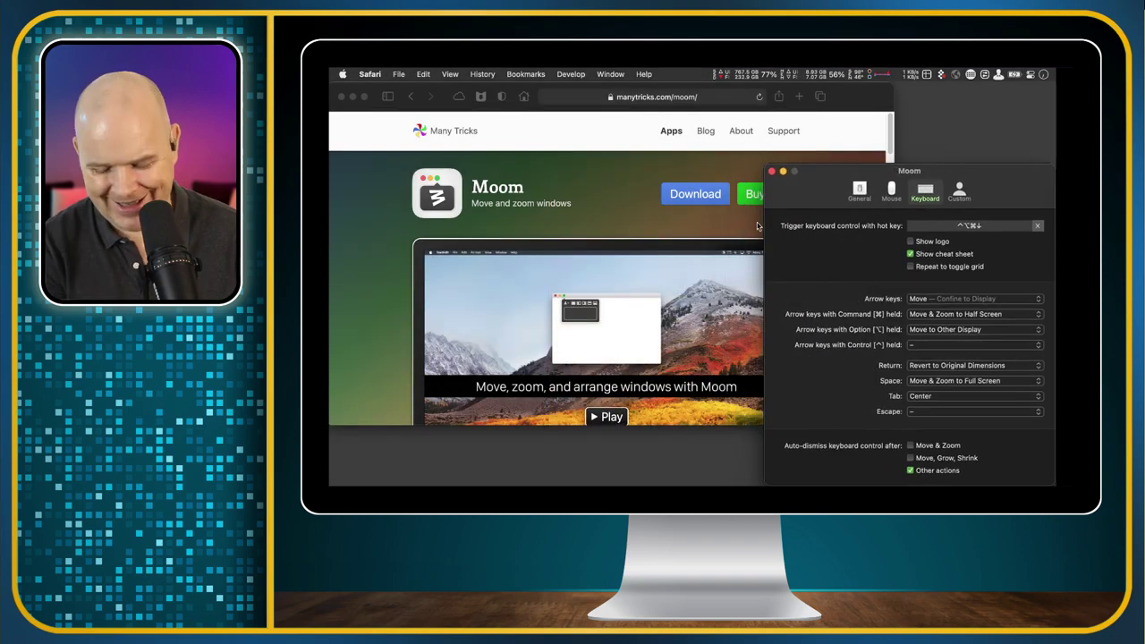
Step: Nudge the preferences window back to the left with keyboard control, try moving it up and down, and leave keyboard control
{"action": "key", "text": "ctrl+alt+super+Down"}
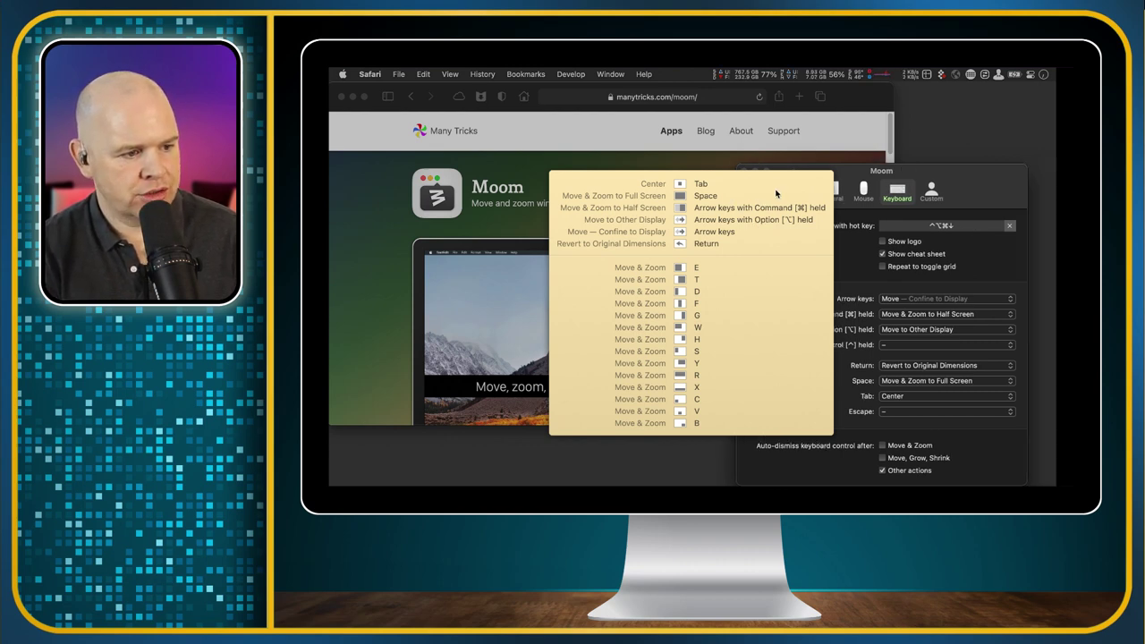
{"action": "key", "text": "Up"}
{"action": "key", "text": "Down"}
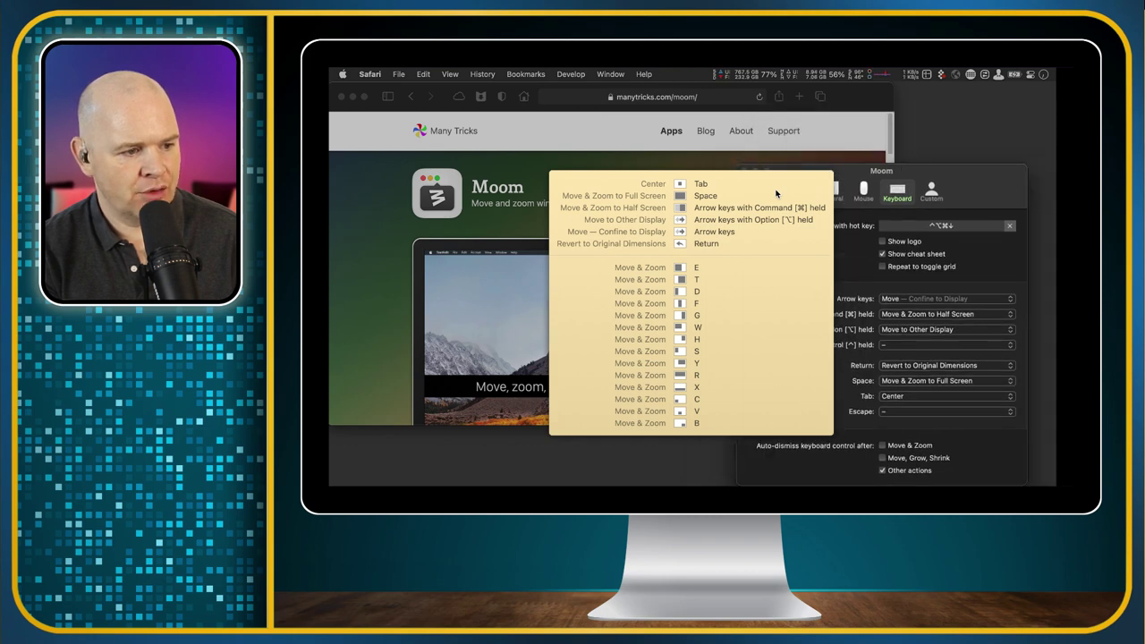
{"action": "key", "text": "Left"}
{"action": "key", "text": "Left"}
{"action": "key", "text": "Up"}
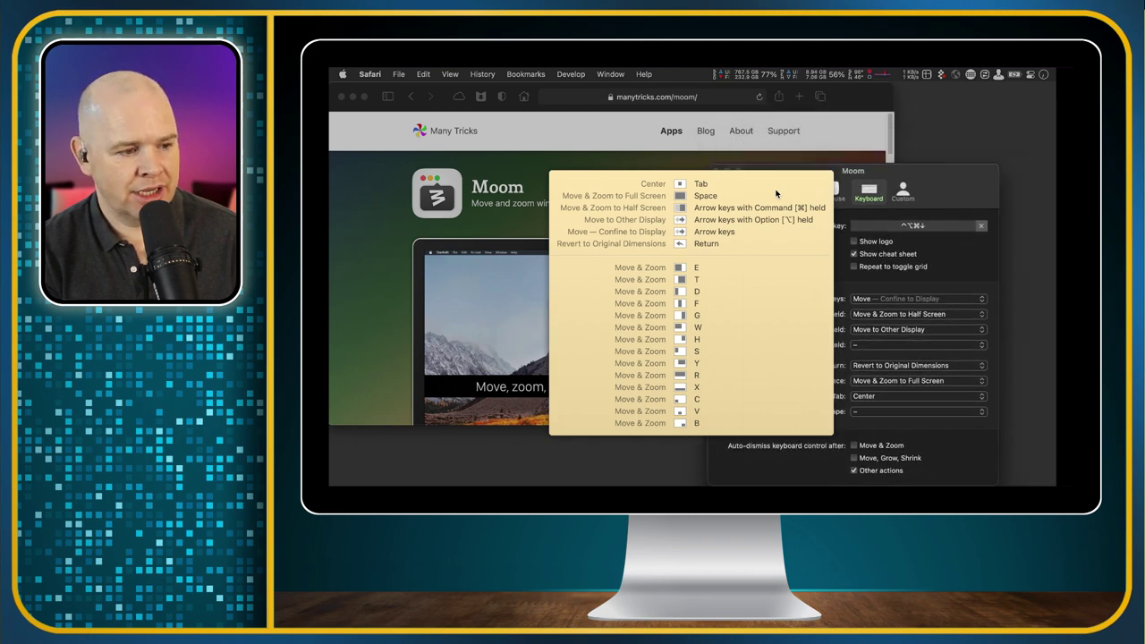
{"action": "key", "text": "Down"}
{"action": "key", "text": "Escape"}
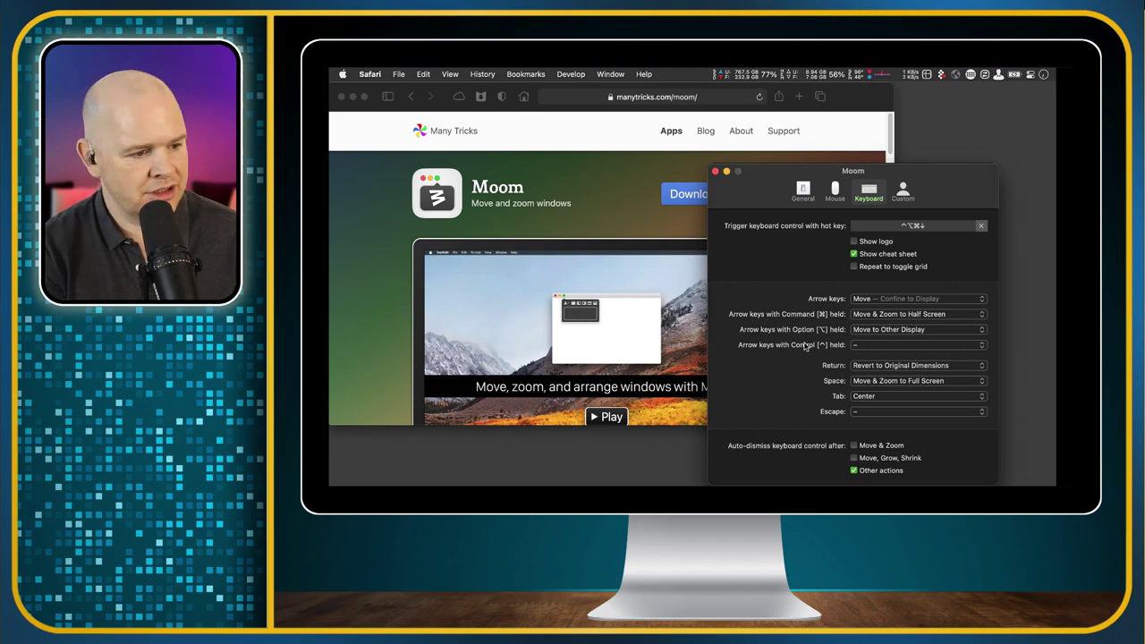
Step: Bring up the keyboard control cheat sheet over the preferences window once more and dismiss it
{"action": "key", "text": "ctrl+alt+super+Down"}
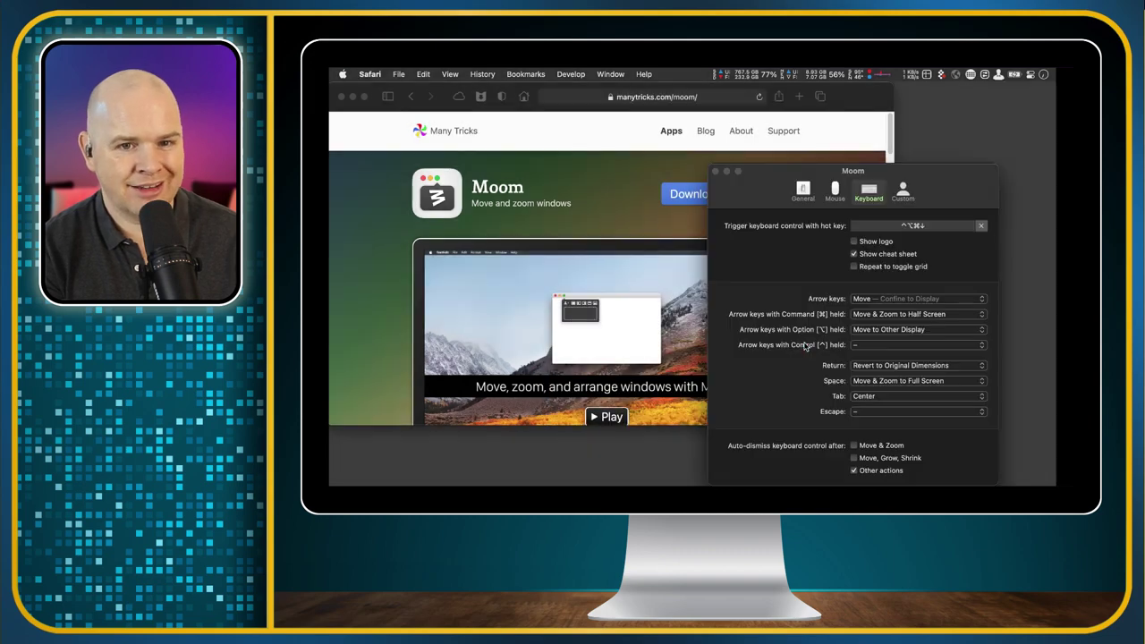
{"action": "key", "text": "ctrl+alt+super+Down"}
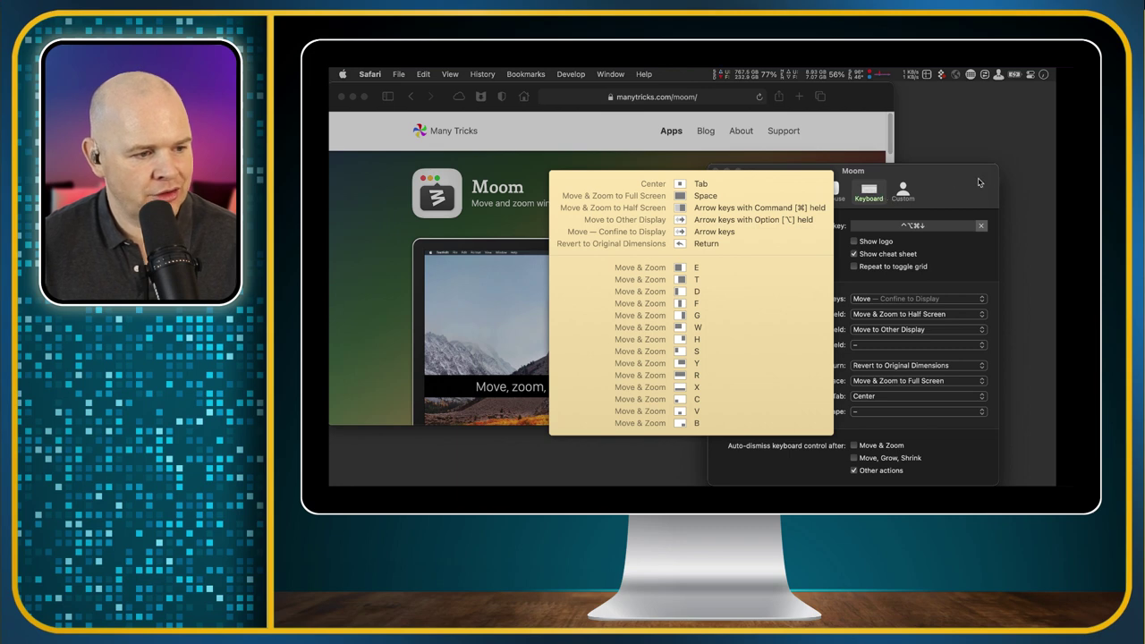
{"action": "key", "text": "Escape"}
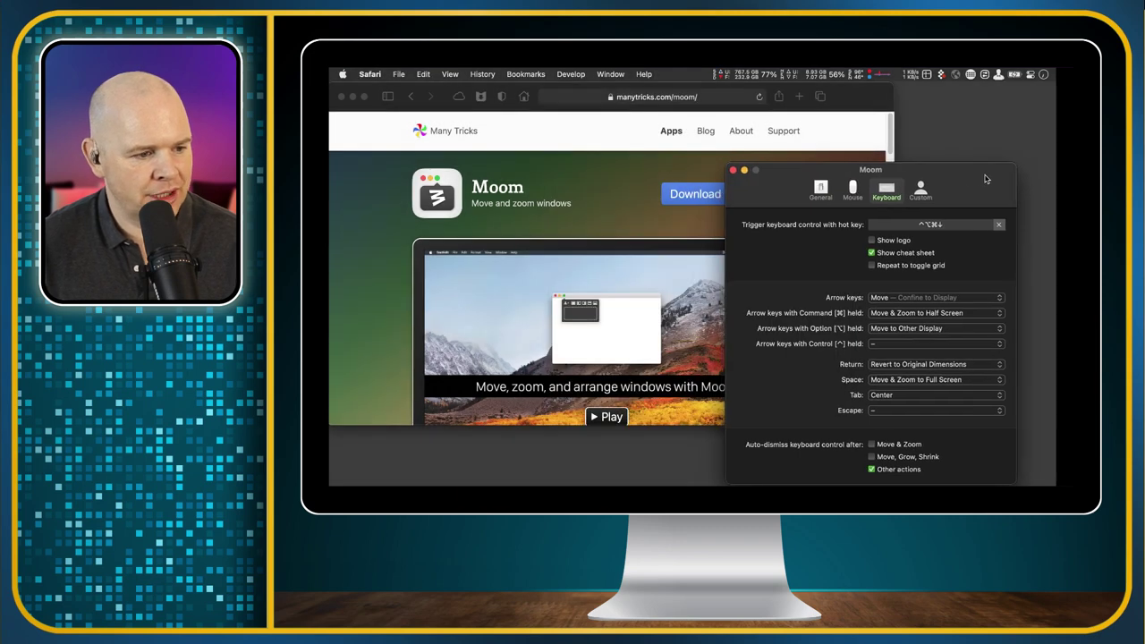
Step: Review the actions available for arrow keys with Control held, keep it unassigned, and check the shortcuts on the cheat sheet
{"action": "left_click", "coordinate": [998, 345]}
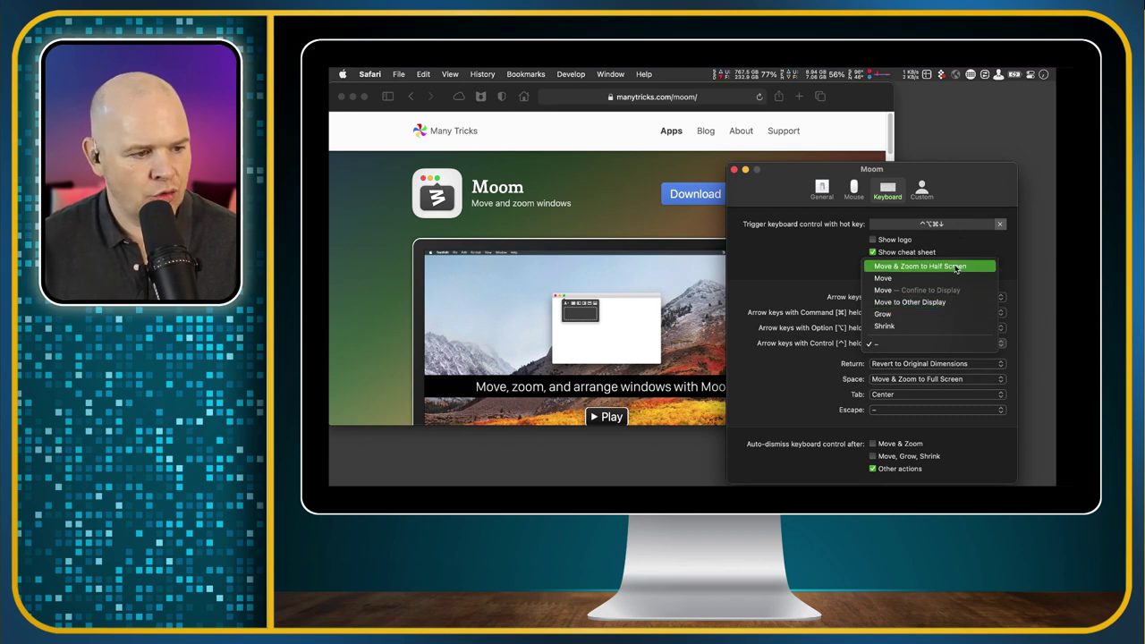
{"action": "left_click", "coordinate": [1008, 289]}
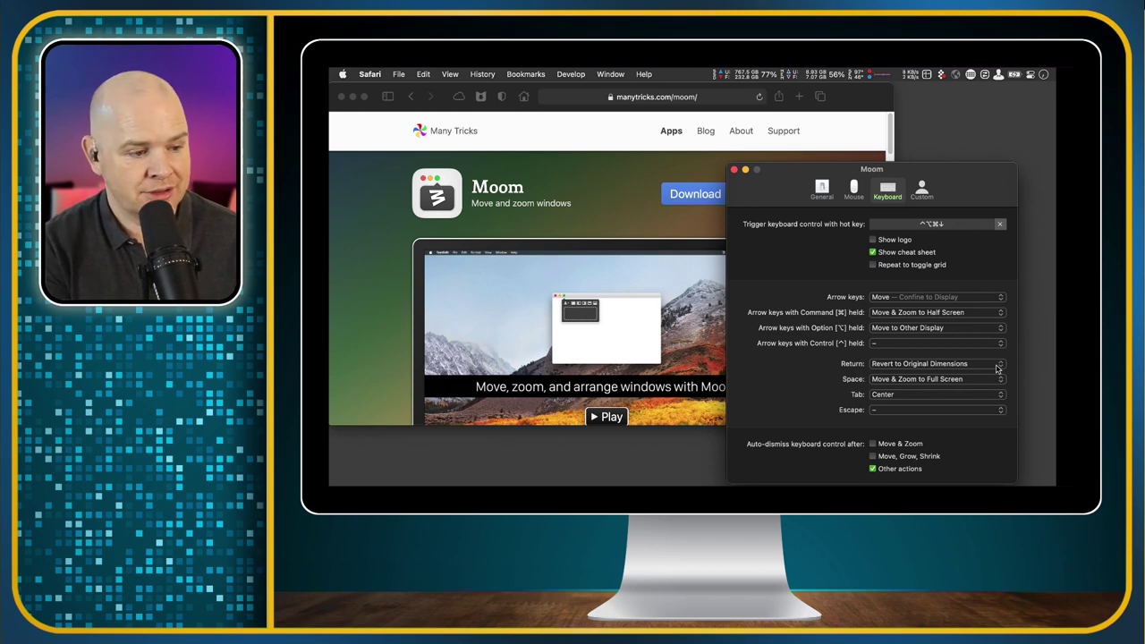
{"action": "key", "text": "ctrl+alt+super+Down"}
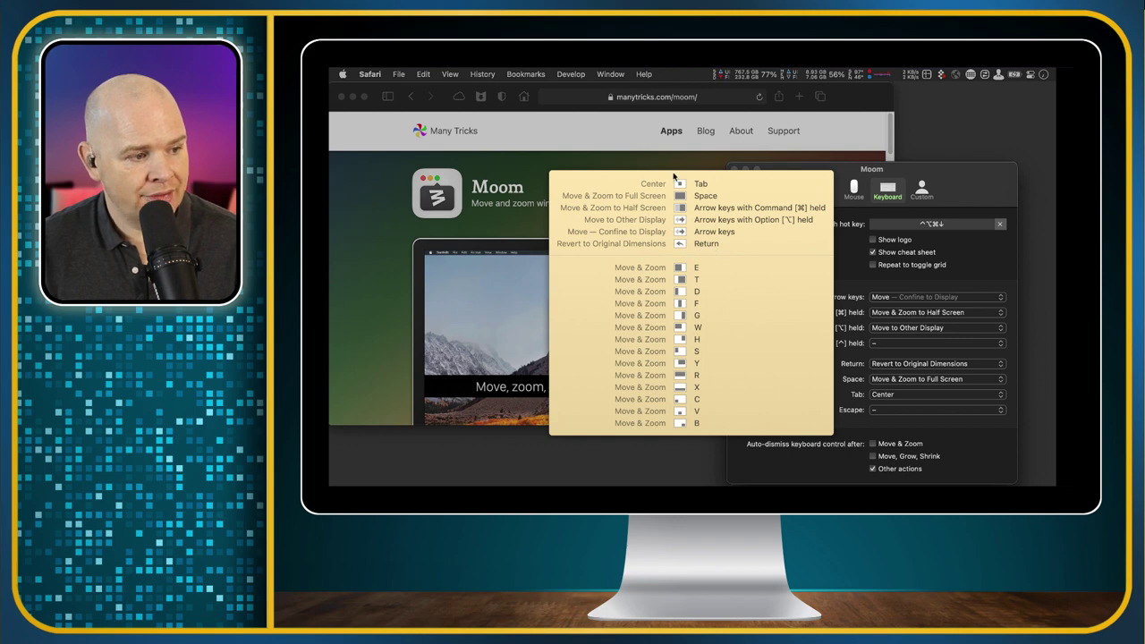
Step: Bring up the keyboard control cheat sheet, review its arrow-key actions and Move & Zoom letter shortcuts, and dismiss it
{"action": "key", "text": "Escape"}
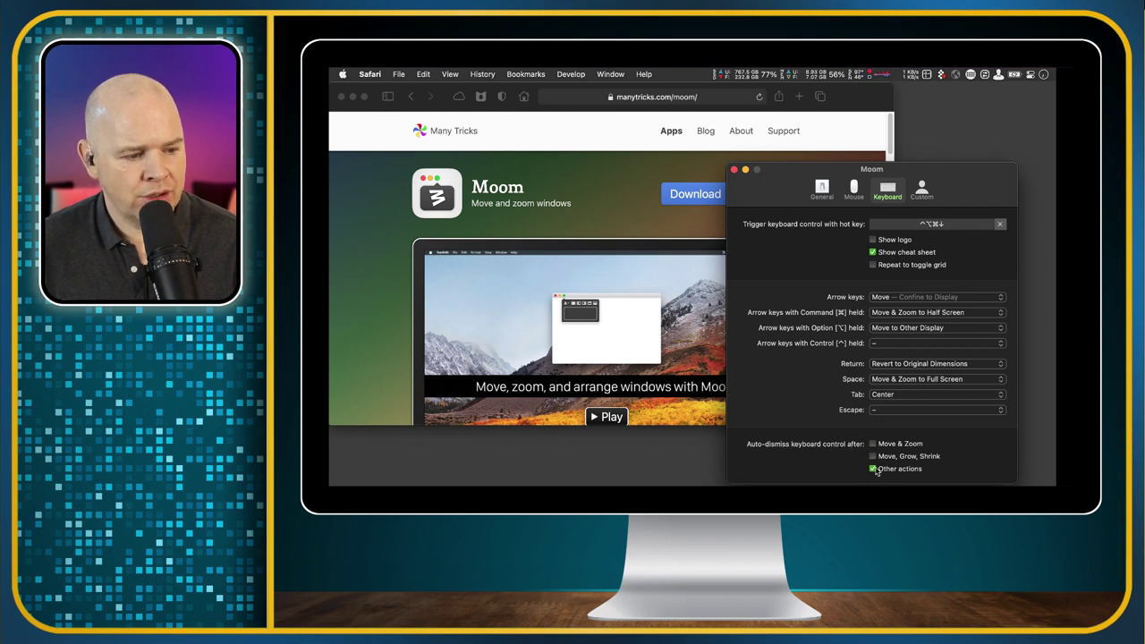
{"action": "key", "text": "ctrl+alt+super+Down"}
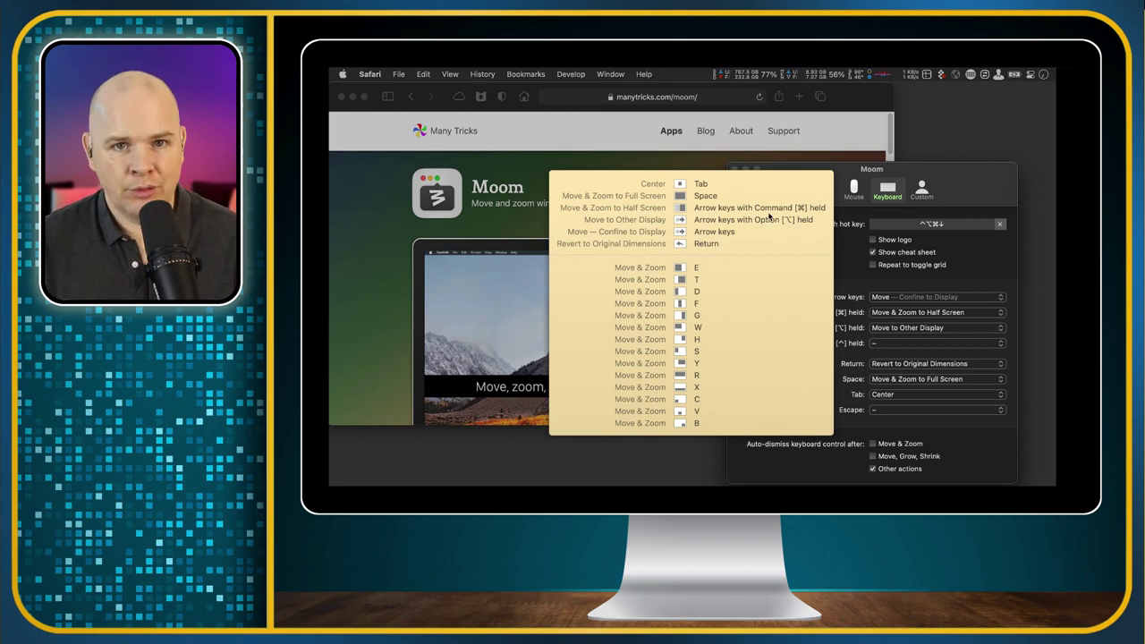
{"action": "key", "text": "Escape"}
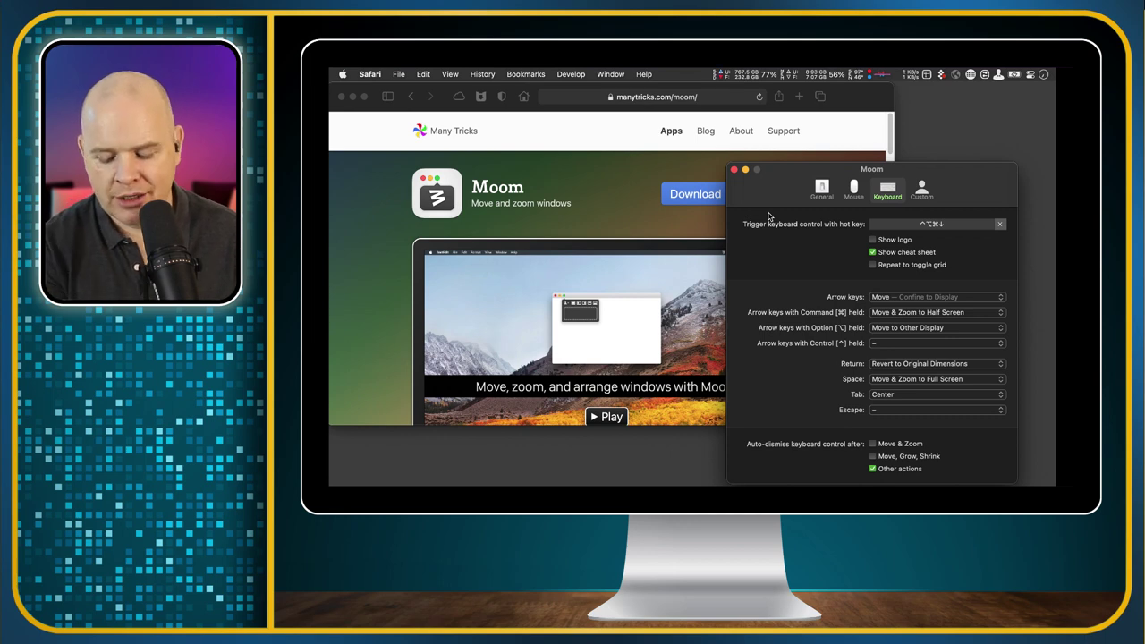
{"action": "key", "text": "ctrl+alt+super+Down"}
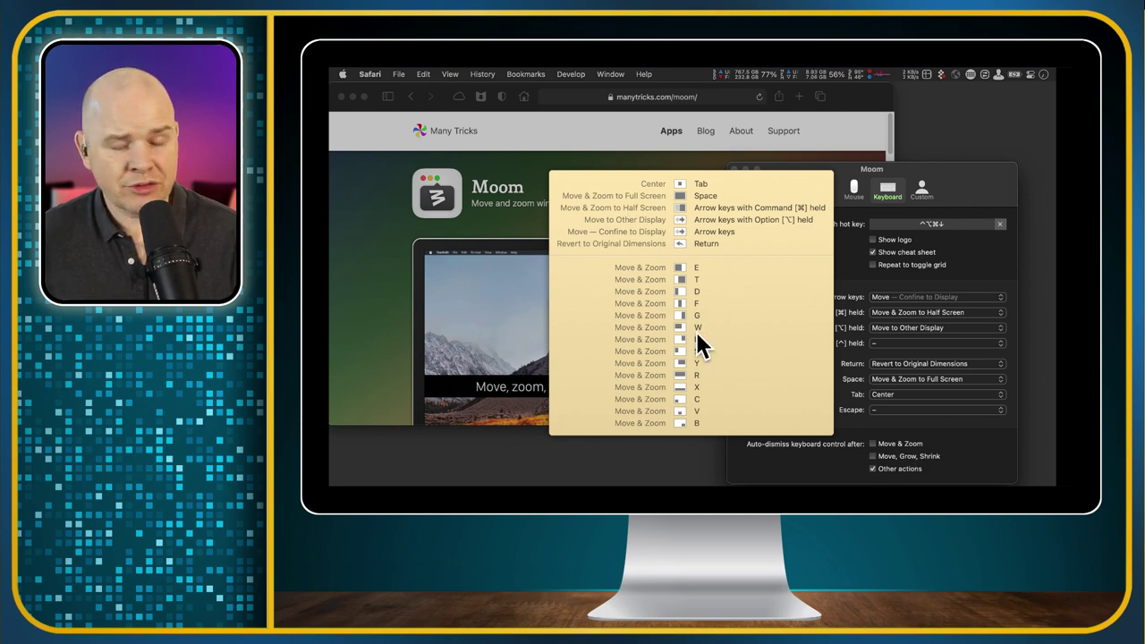
{"action": "key", "text": "Escape"}
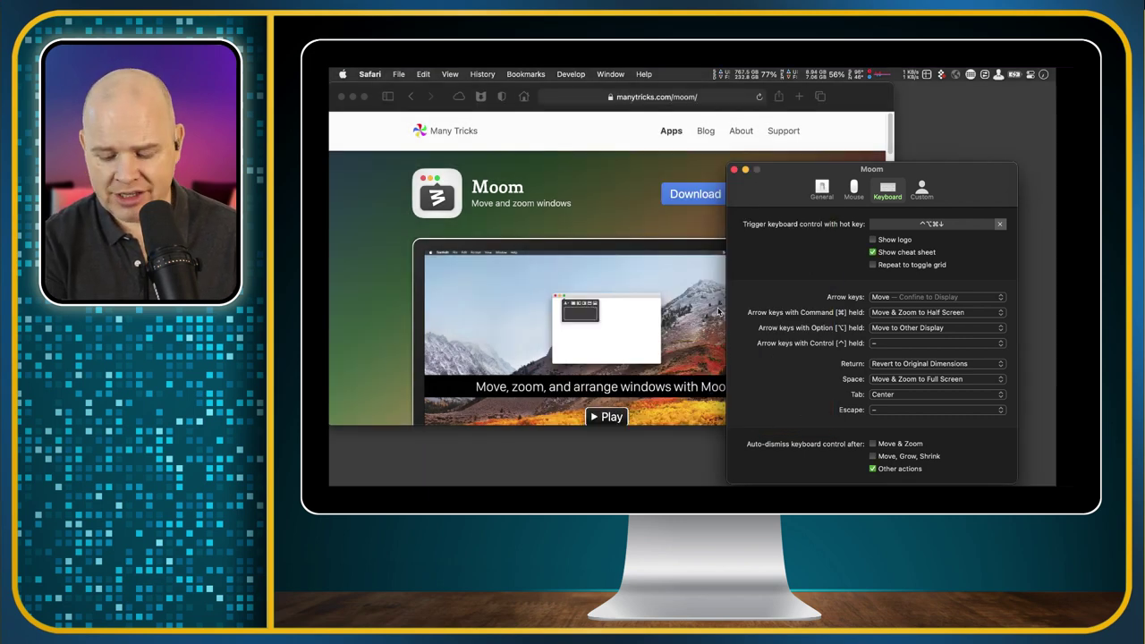
{"action": "key", "text": "ctrl+alt+super+Down"}
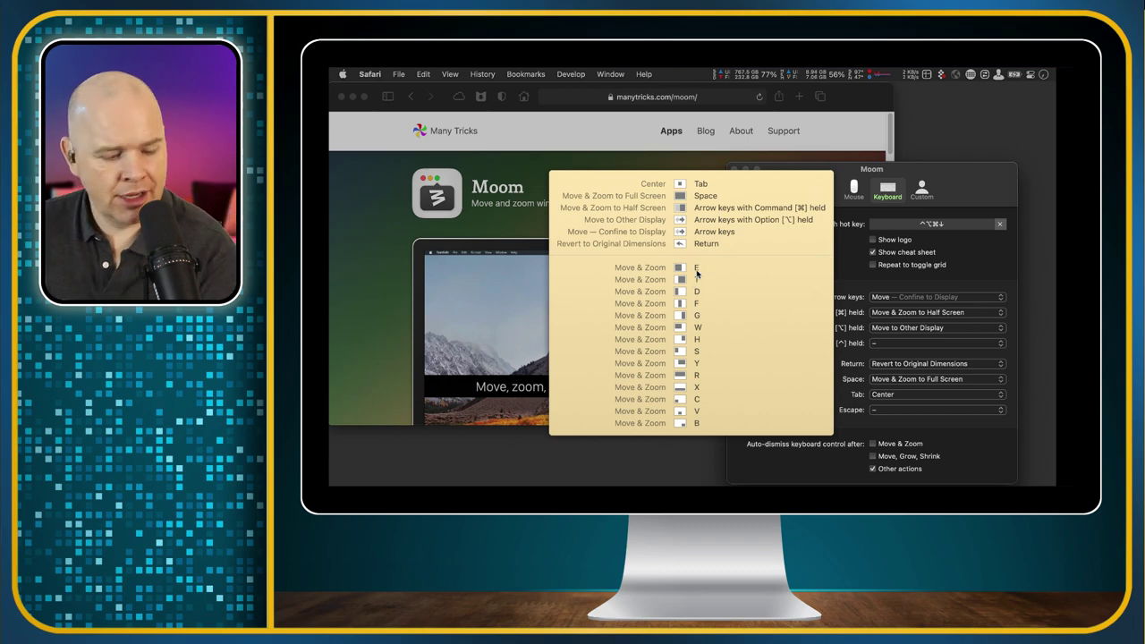
{"action": "key", "text": "Escape"}
Step: Show the custom presets in Moom's preferences and move the window aside to uncover more of the Safari page
{"action": "left_click_drag", "start_coordinate": [781, 179], "coordinate": [665, 145]}
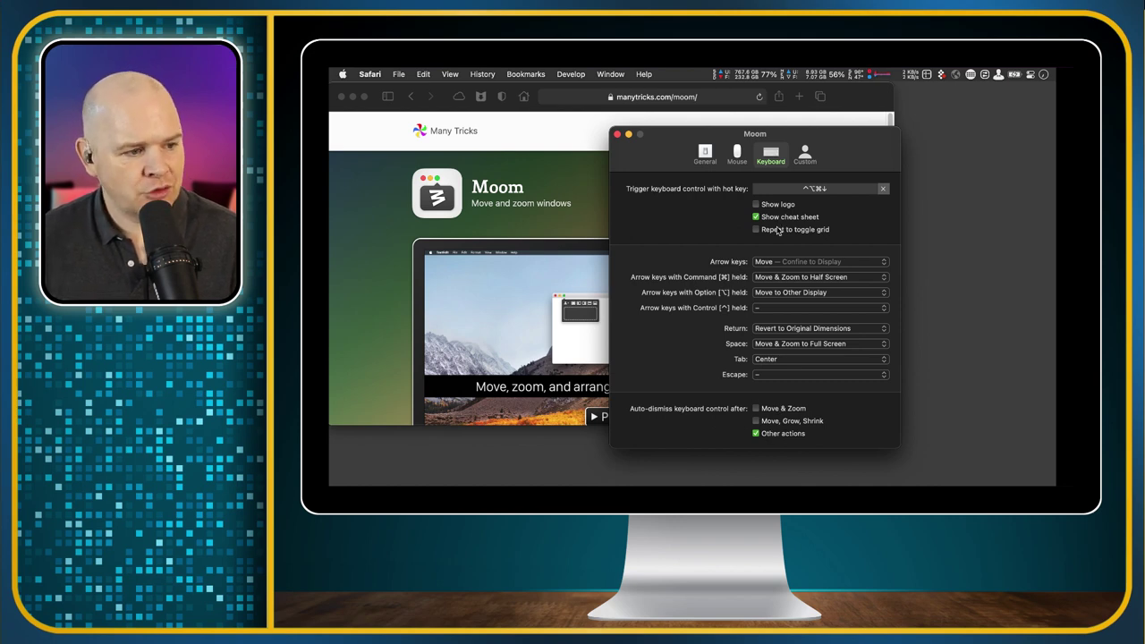
{"action": "left_click", "coordinate": [806, 154]}
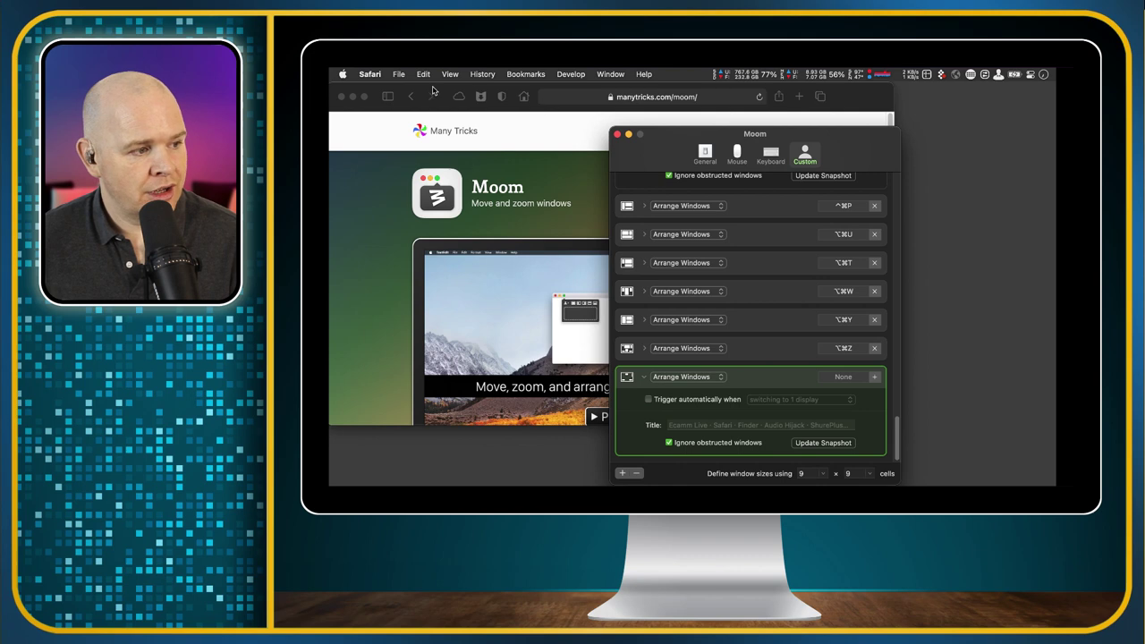
{"action": "left_click_drag", "start_coordinate": [678, 135], "coordinate": [799, 107]}
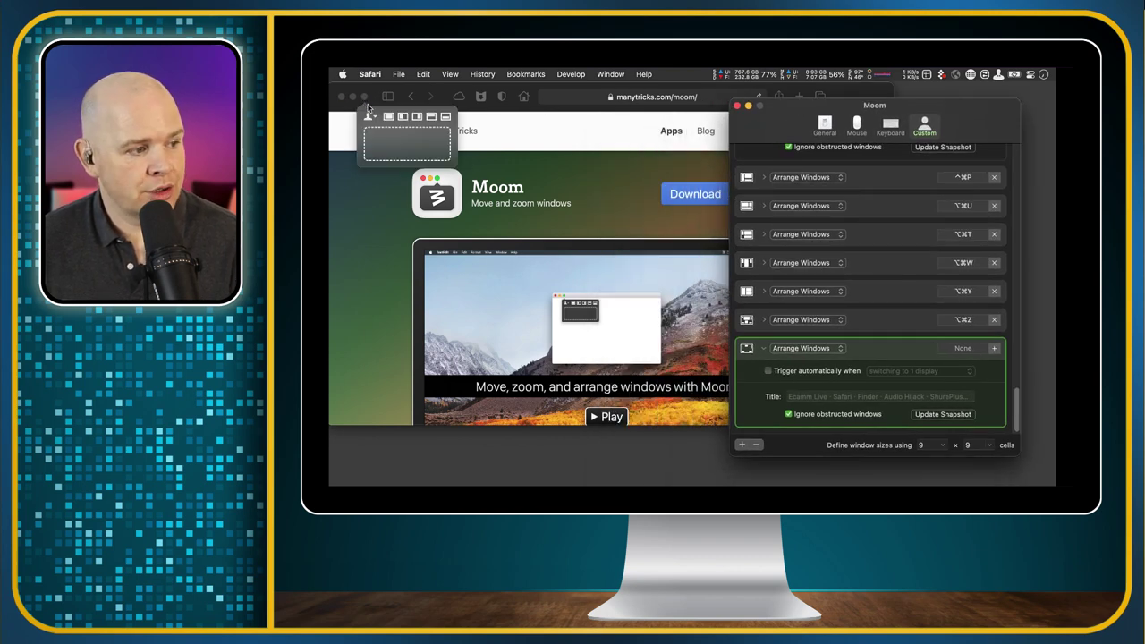
Step: Examine Moom's custom actions and the Save Window Layout Snapshot option for the Safari window, without saving a snapshot
{"action": "left_click", "coordinate": [369, 115]}
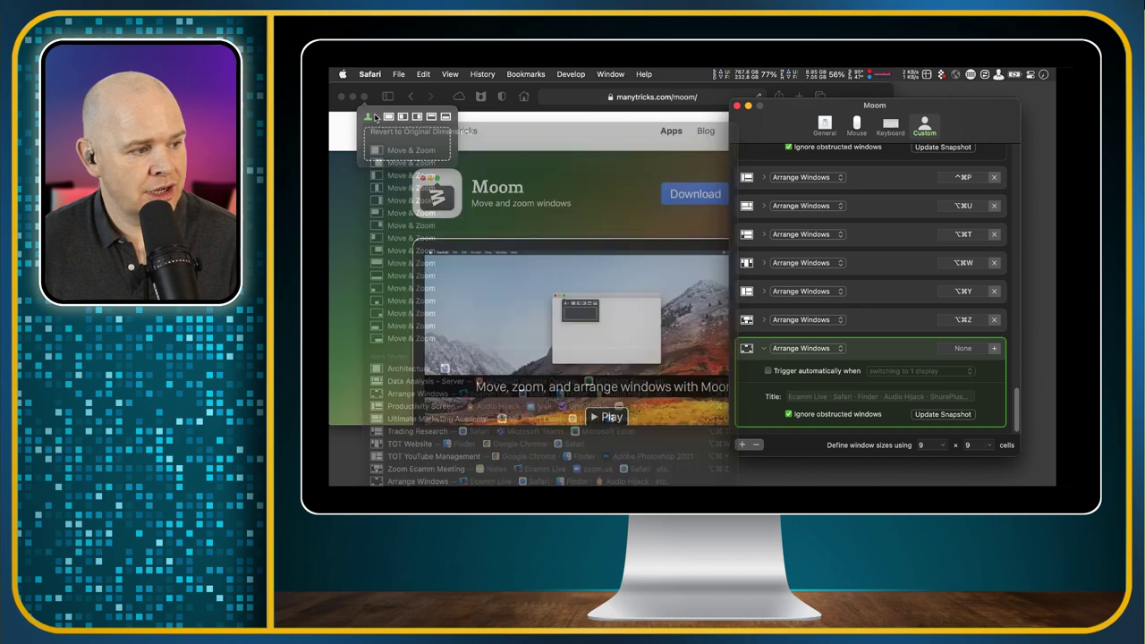
{"action": "left_click", "coordinate": [376, 117]}
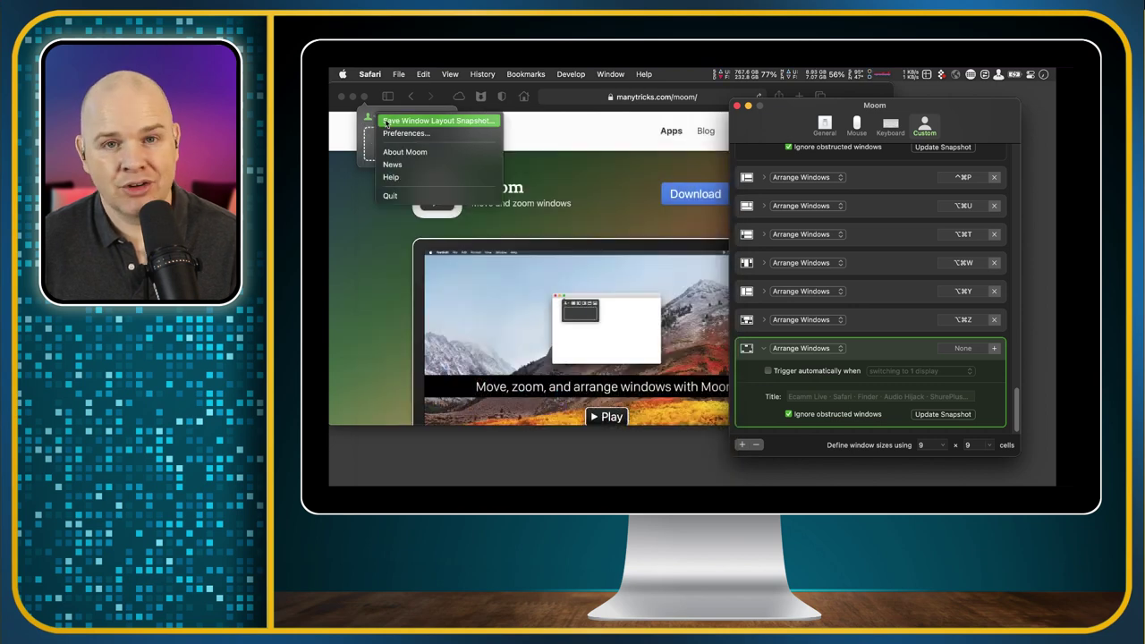
{"action": "left_click", "coordinate": [970, 115]}
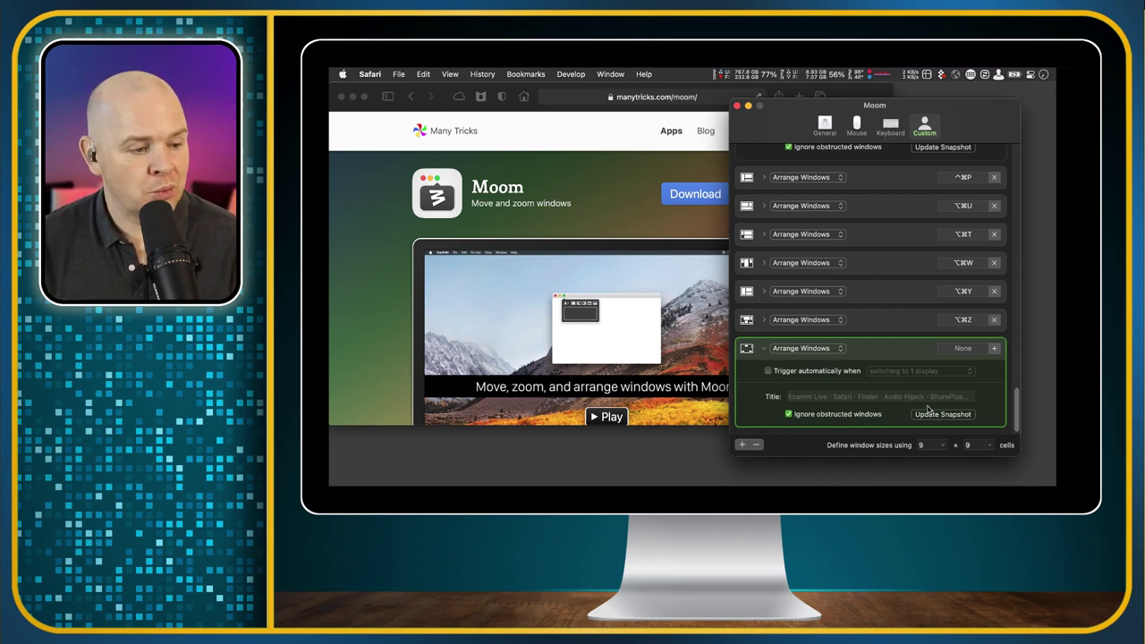
Step: Assign the hot key Control-Option-Command-O to the last Arrange Windows snapshot in the custom list
{"action": "left_click", "coordinate": [961, 349]}
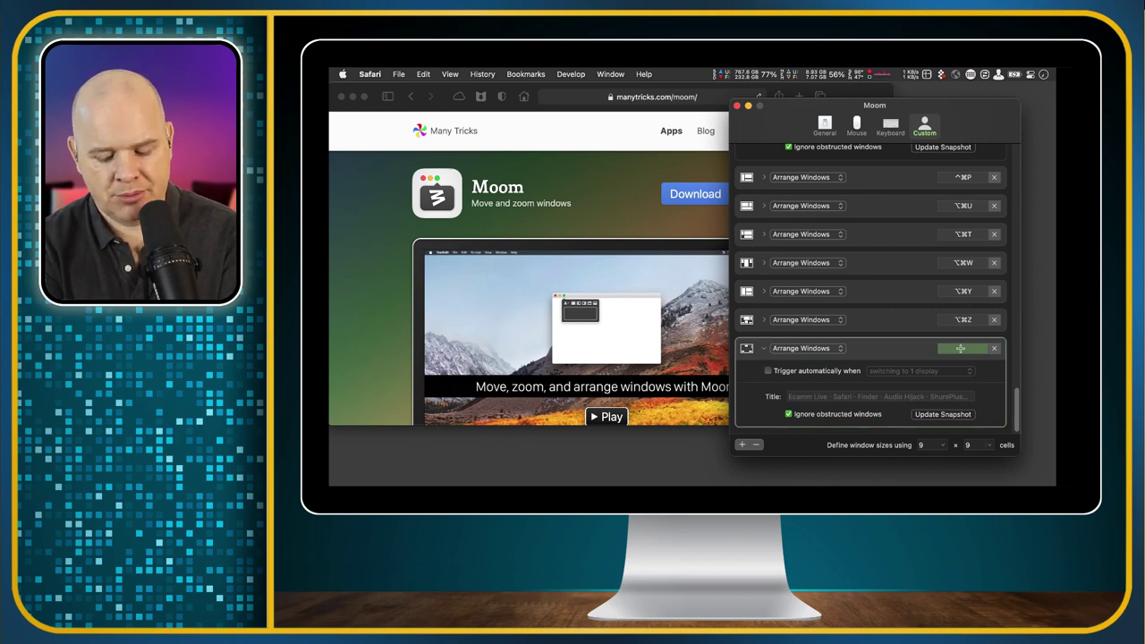
{"action": "key", "text": "ctrl+alt+super+o"}
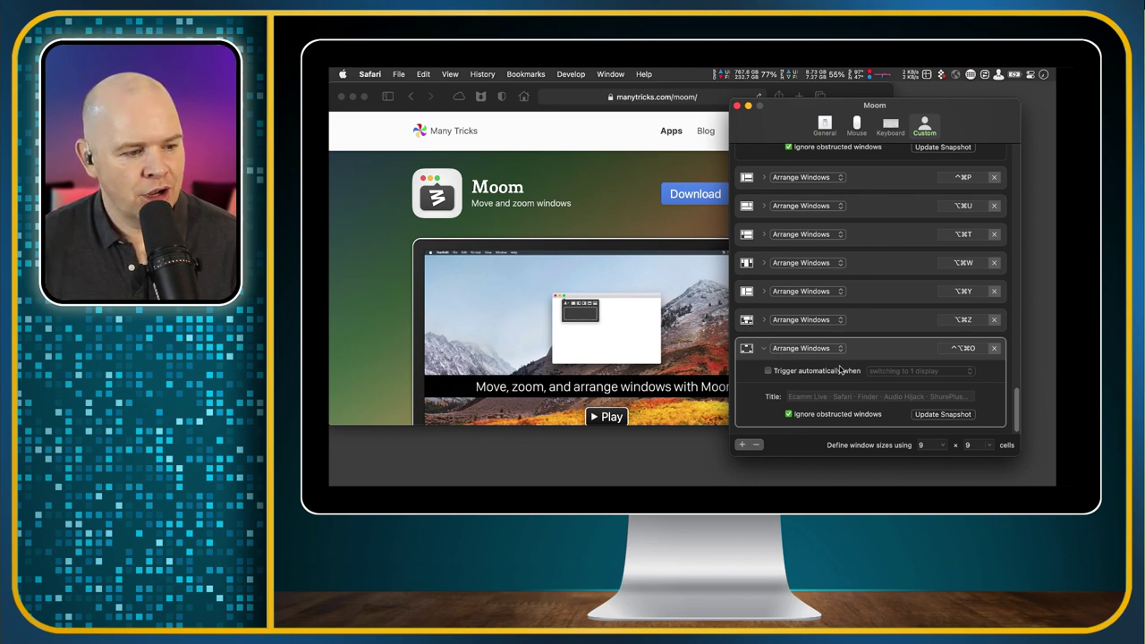
Step: Try automatic triggering for the last snapshot, review its display-change conditions, and turn the trigger off again
{"action": "left_click", "coordinate": [768, 372]}
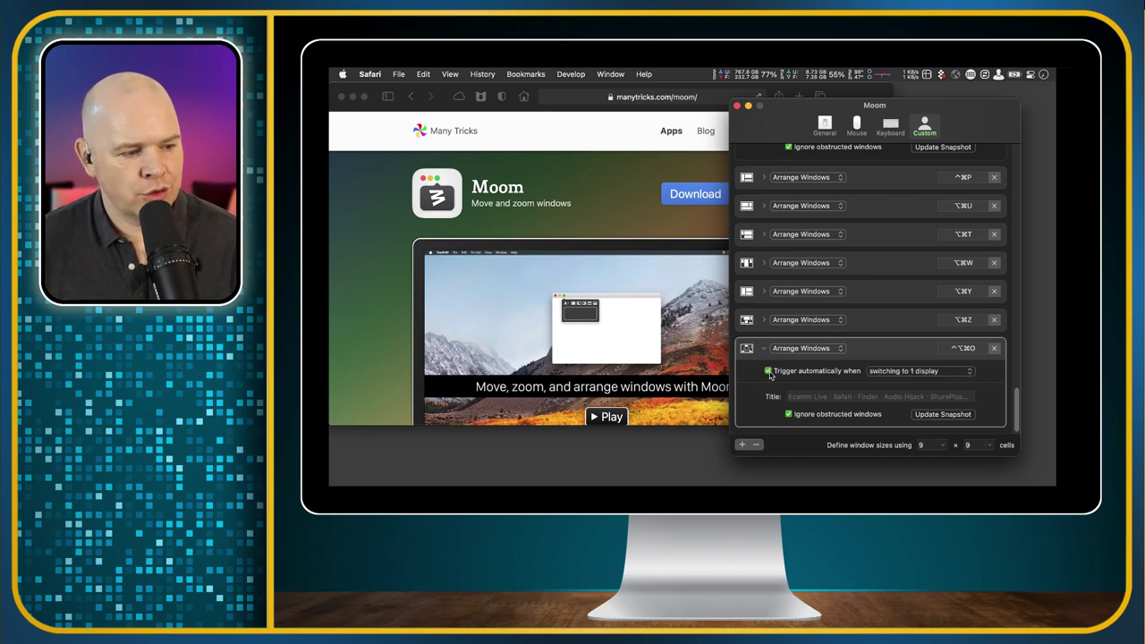
{"action": "left_click", "coordinate": [969, 371]}
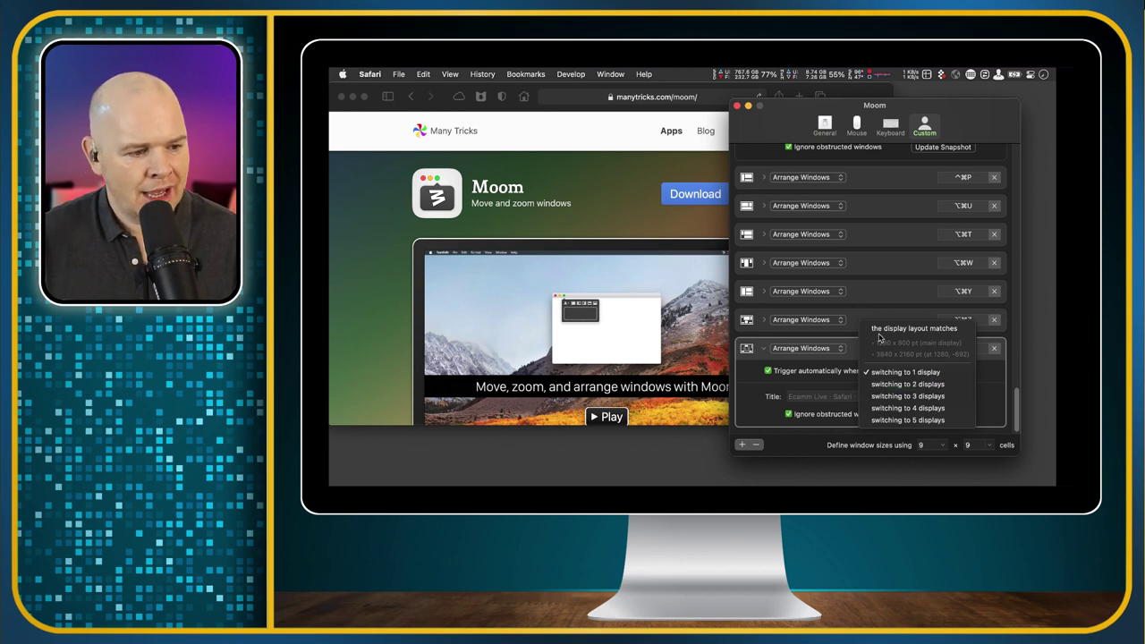
{"action": "left_click", "coordinate": [812, 352]}
{"action": "left_click", "coordinate": [767, 370]}
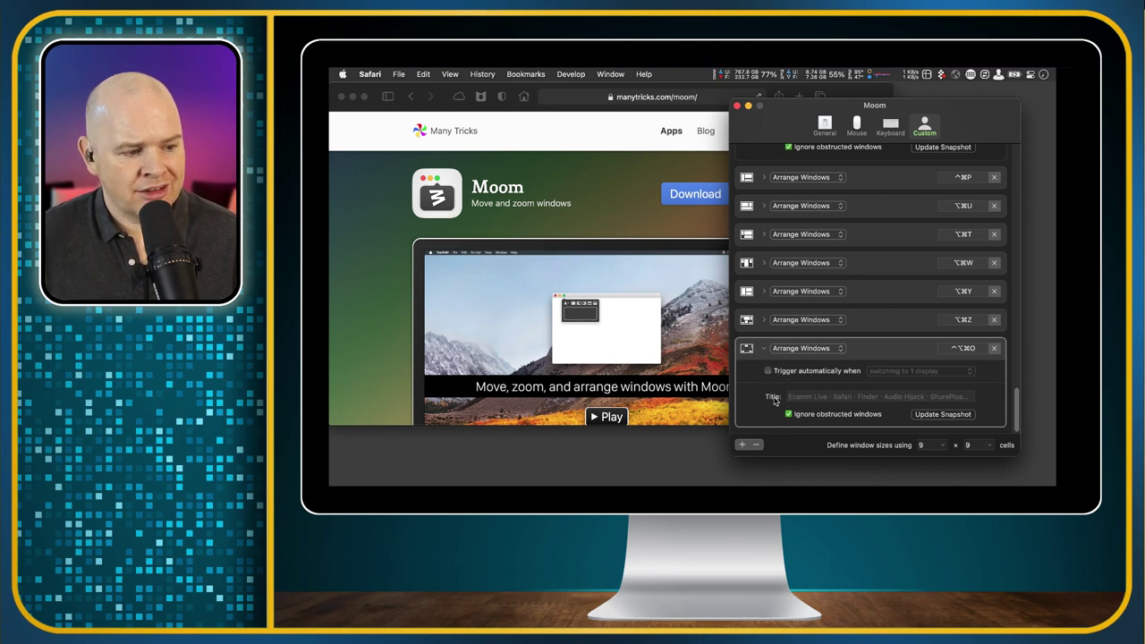
Step: Title the last Arrange Windows snapshot "Demo" and collapse its details
{"action": "left_click", "coordinate": [787, 397]}
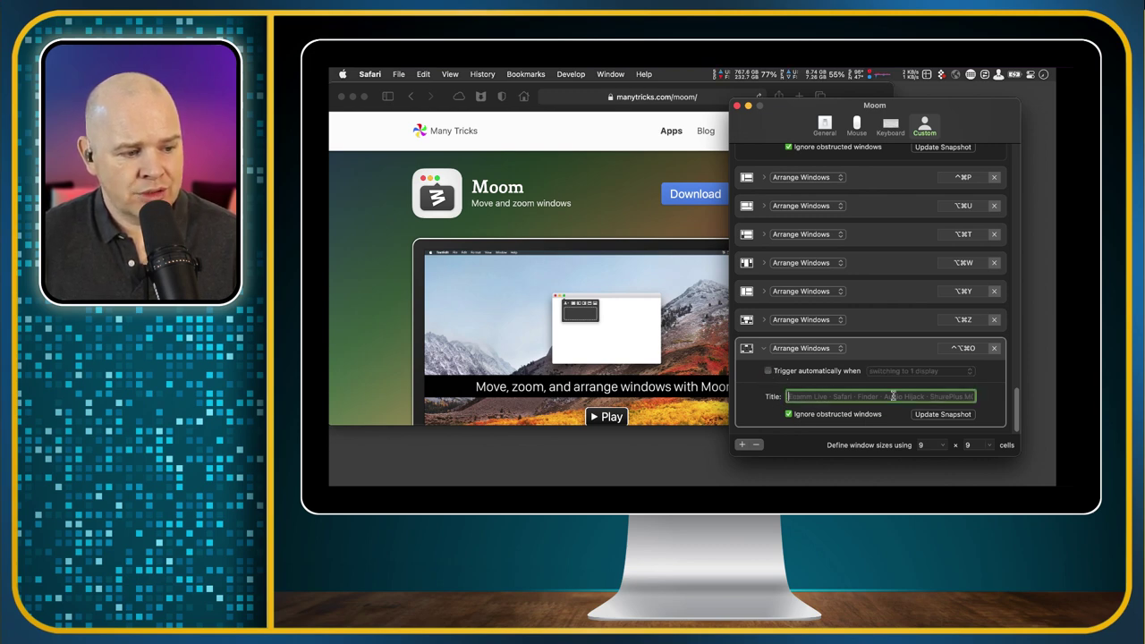
{"action": "type", "text": "Demo"}
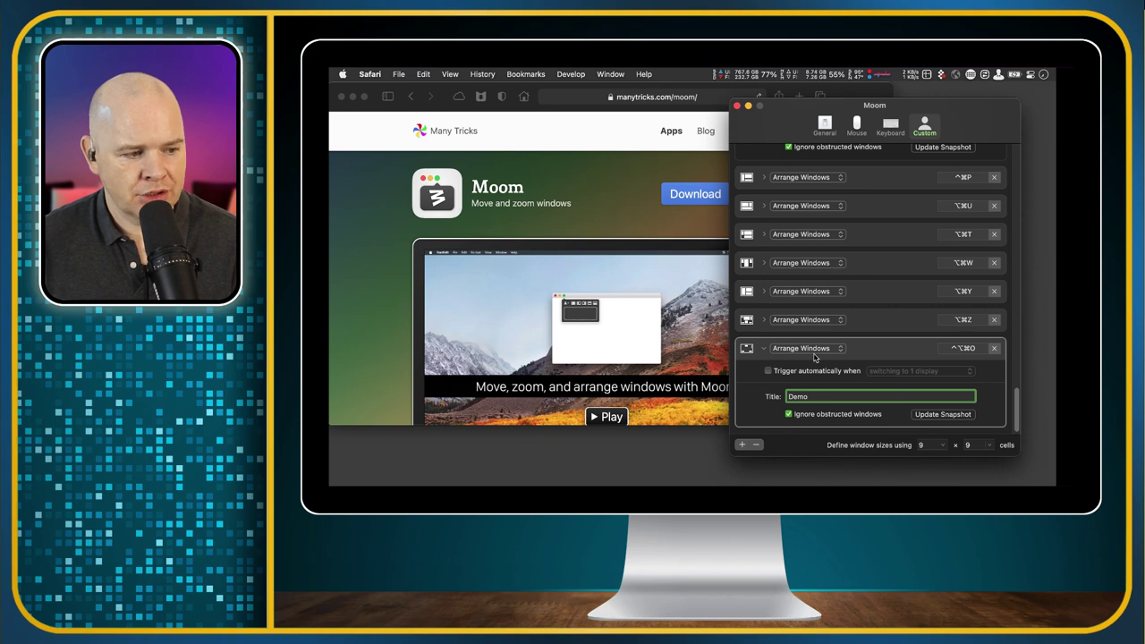
{"action": "left_click", "coordinate": [764, 349]}
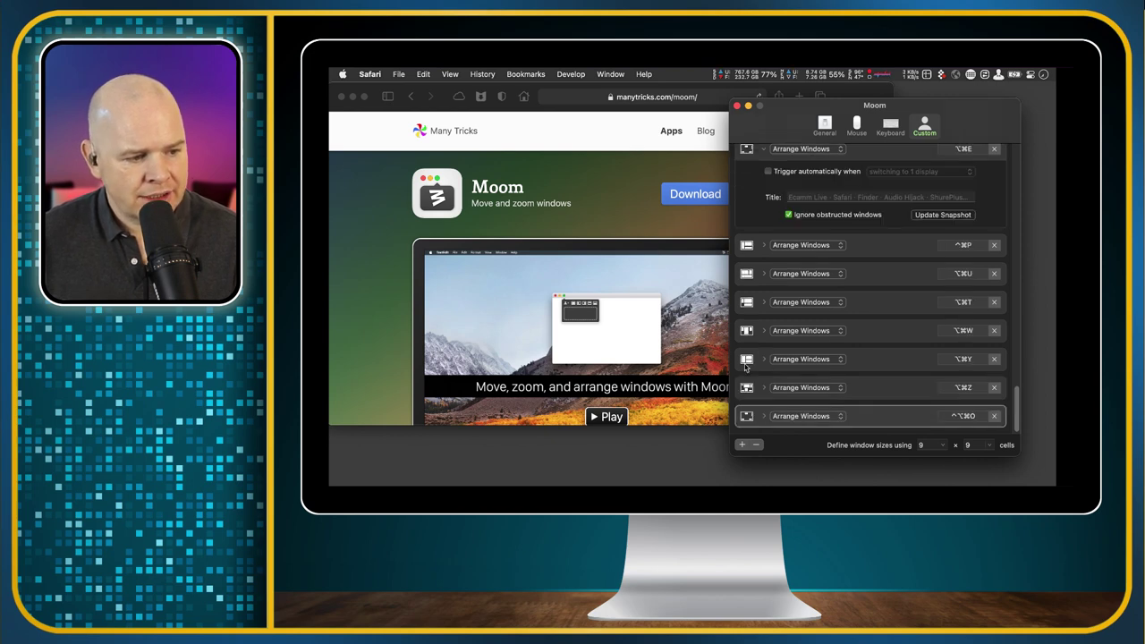
Step: Check the titles in the details of the Demo snapshot and the snapshot directly above it, collapsing each again
{"action": "left_click", "coordinate": [764, 417]}
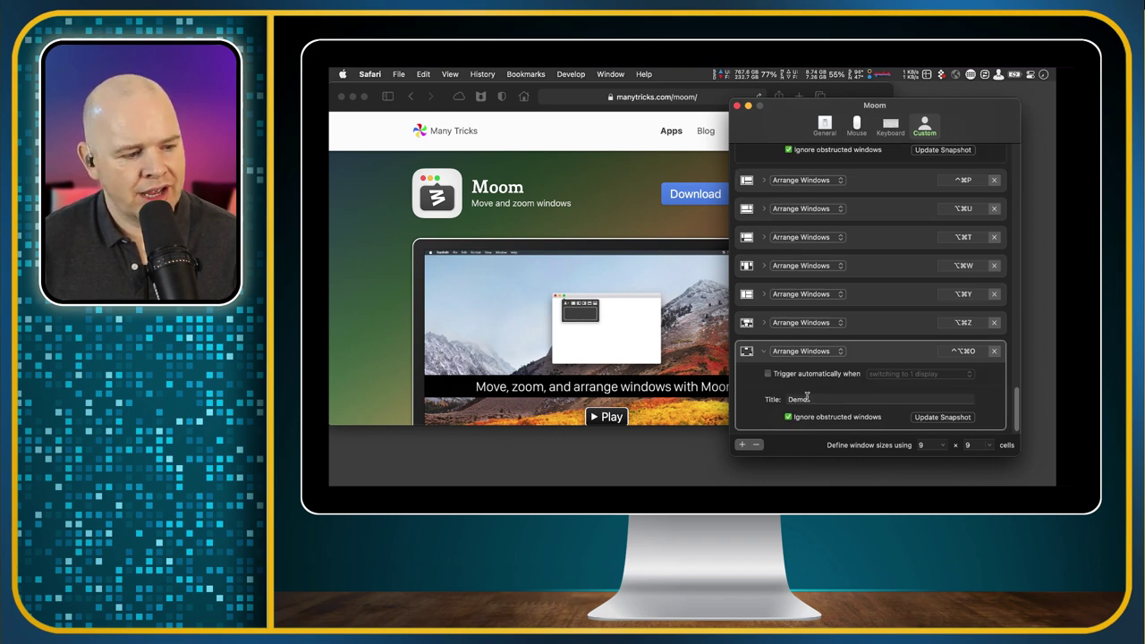
{"action": "left_click", "coordinate": [763, 350]}
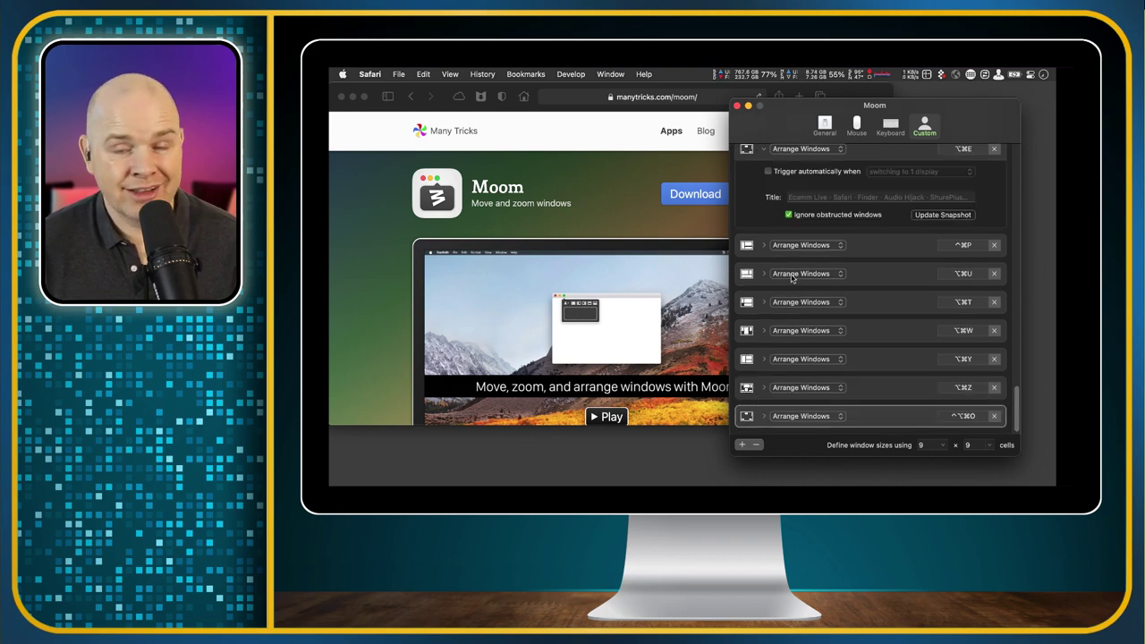
{"action": "left_click", "coordinate": [766, 387]}
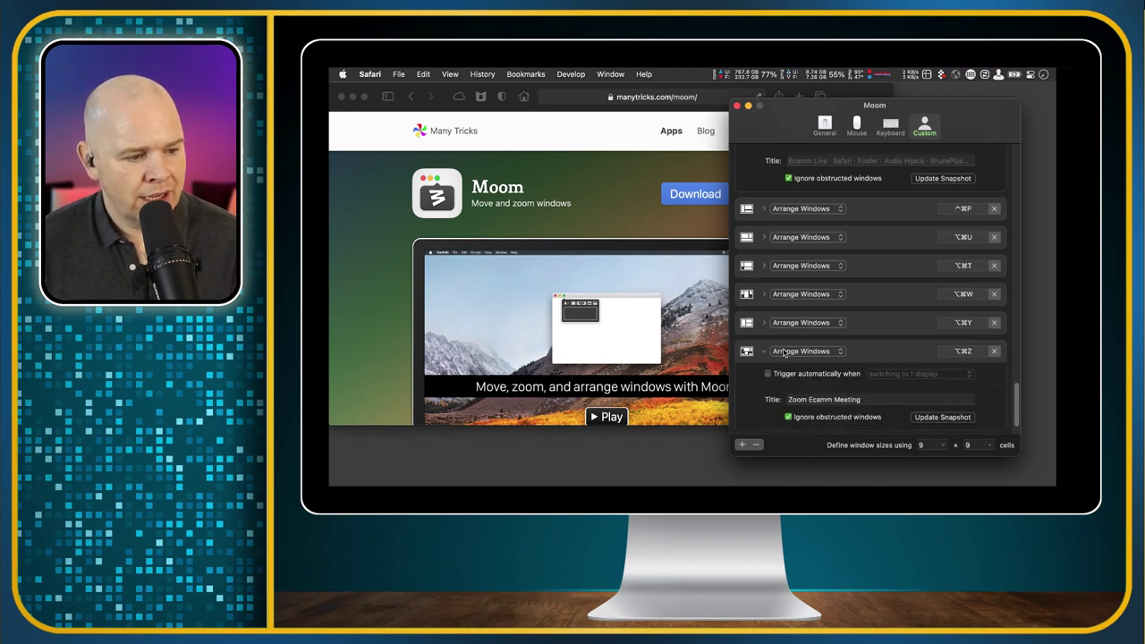
{"action": "left_click", "coordinate": [766, 353]}
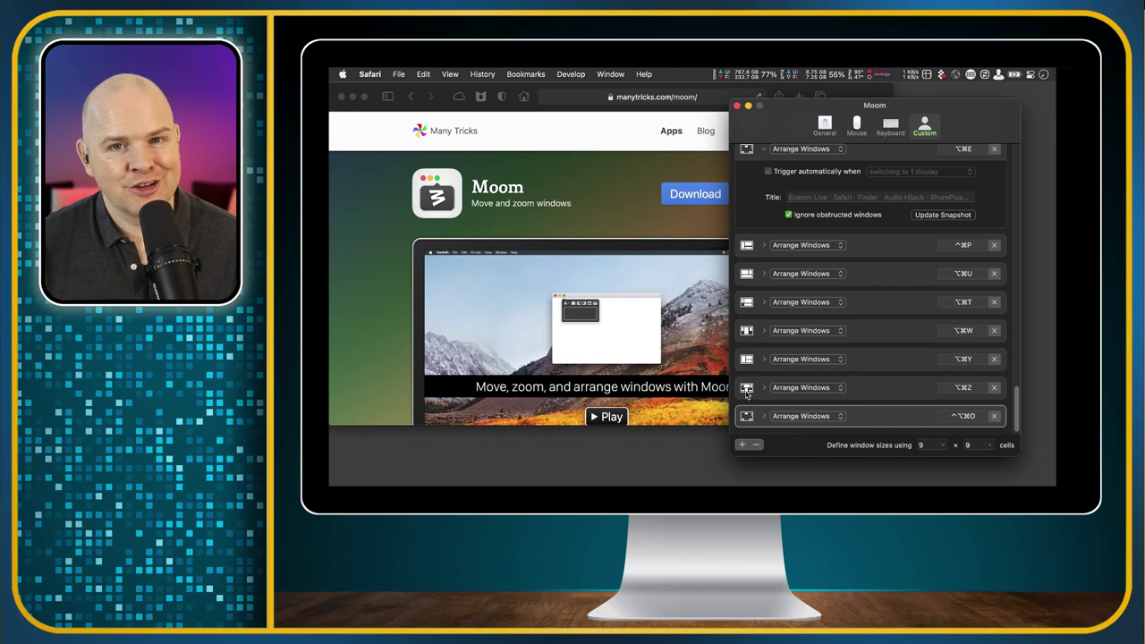
Step: Switch to Finder, preview the example layout screenshots up to "Screen Shot 2021-07-09 at 08.21.10.png", and close the preview
{"action": "scroll", "coordinate": [771, 362], "scroll_direction": "up", "scroll_amount": 1}
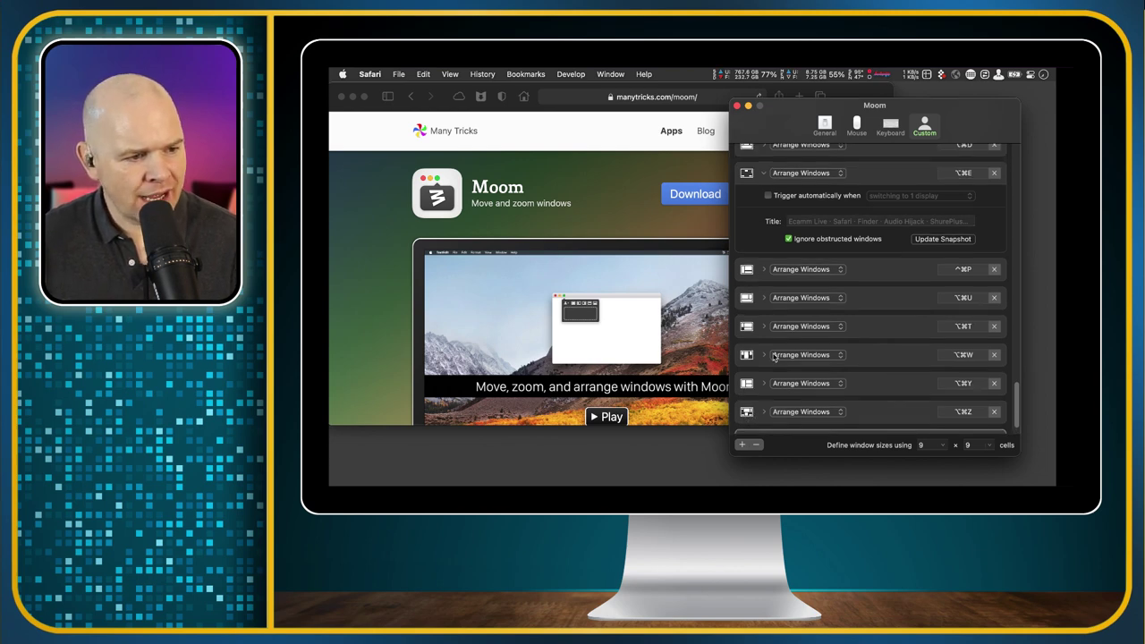
{"action": "key", "text": "alt+super+w"}
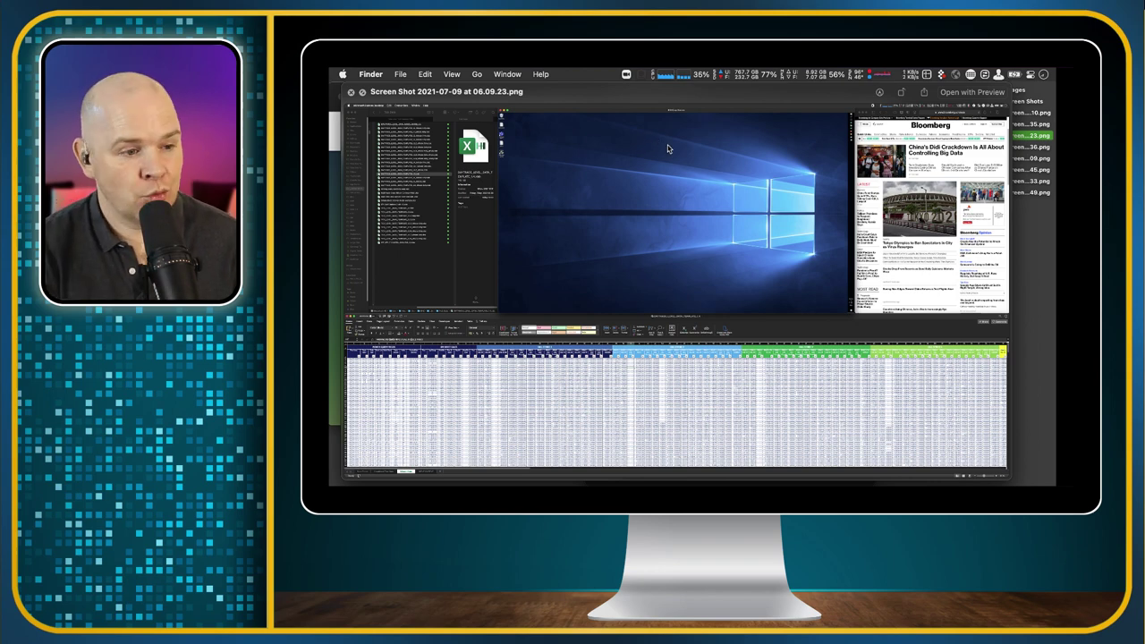
{"action": "key", "text": "Up"}
{"action": "key", "text": "Up"}
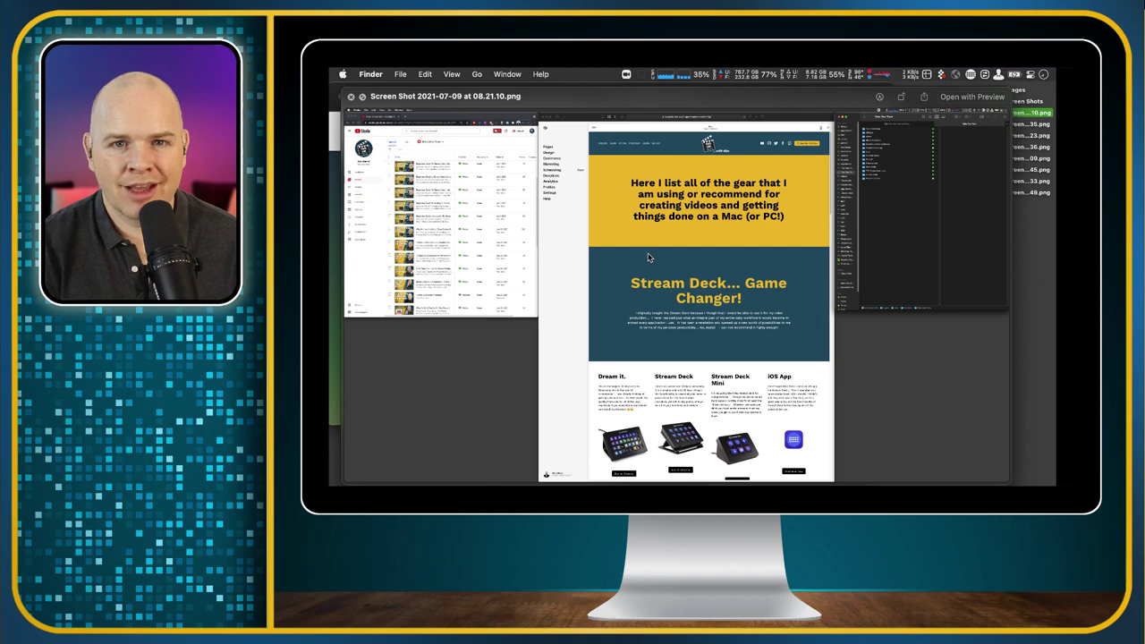
{"action": "key", "text": "space"}
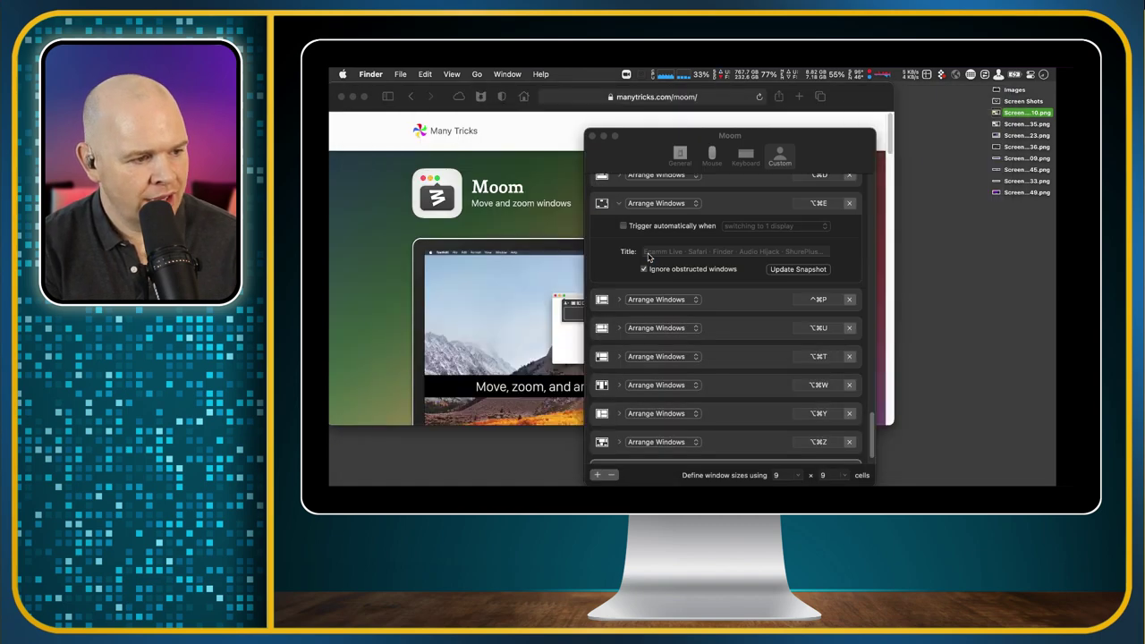
Step: Collapse the Option-Command-E snapshot, review the custom list up to its first presets, and compare it with Safari's Moom custom actions
{"action": "left_click", "coordinate": [617, 208]}
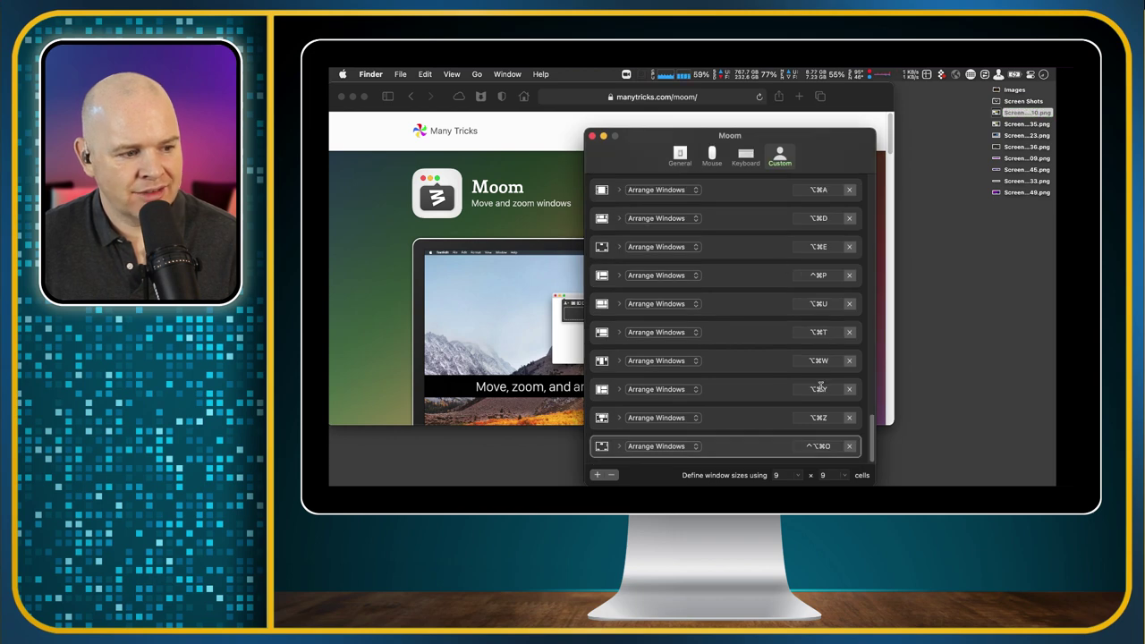
{"action": "scroll", "coordinate": [826, 282], "scroll_direction": "up", "scroll_amount": 5}
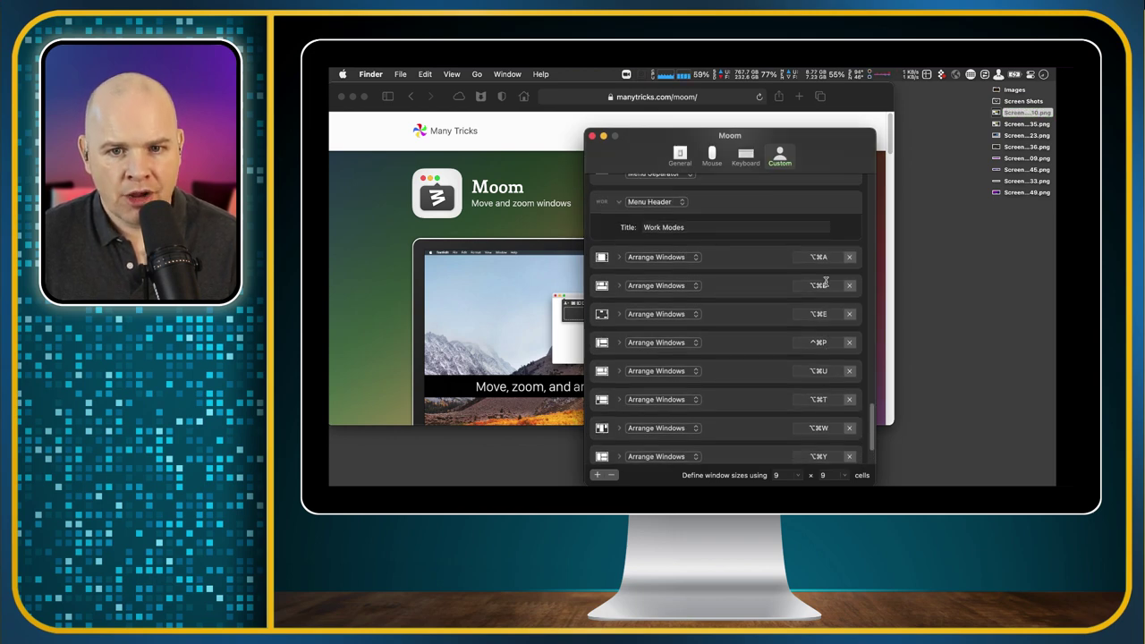
{"action": "scroll", "coordinate": [826, 282], "scroll_direction": "up", "scroll_amount": 5}
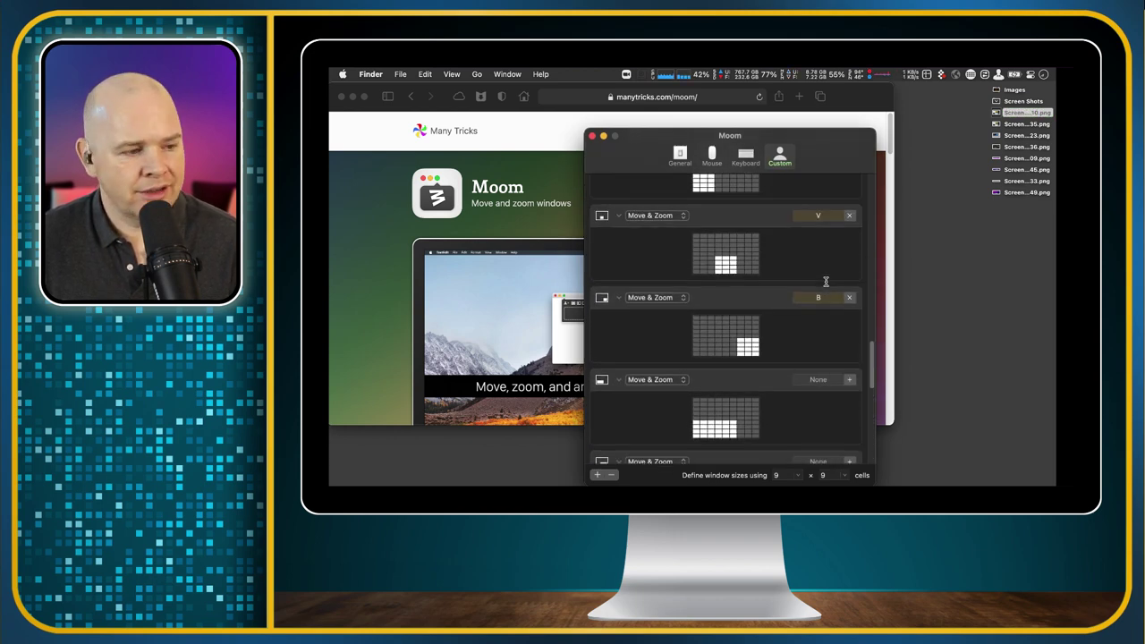
{"action": "scroll", "coordinate": [826, 282], "scroll_direction": "up", "scroll_amount": 5}
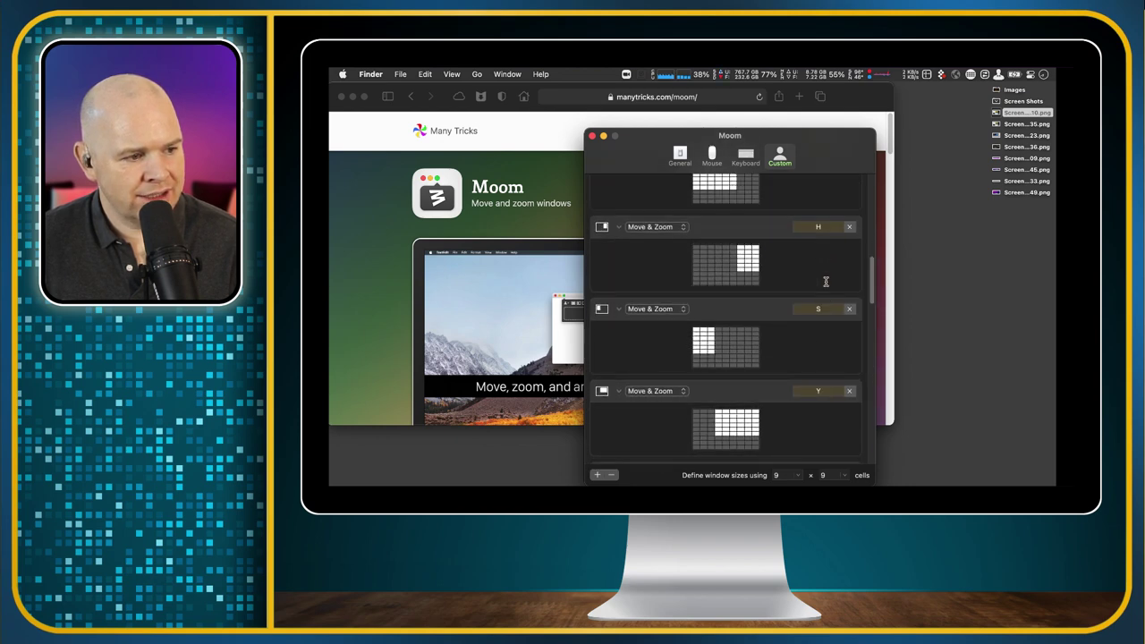
{"action": "scroll", "coordinate": [826, 282], "scroll_direction": "up", "scroll_amount": 5}
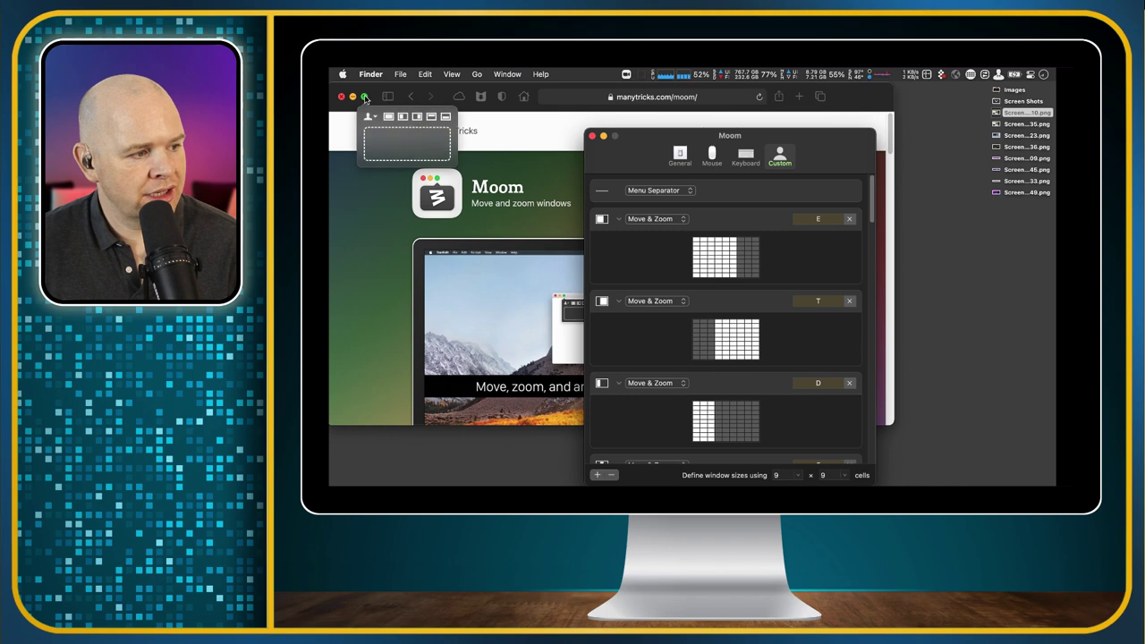
{"action": "left_click", "coordinate": [368, 116]}
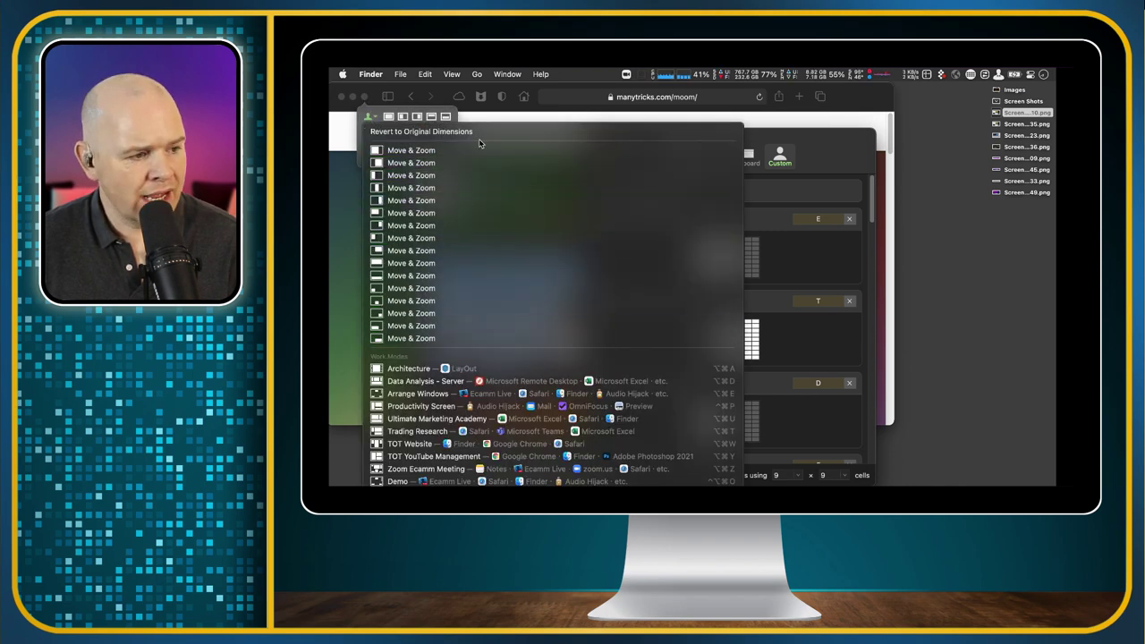
{"action": "left_click", "coordinate": [840, 156]}
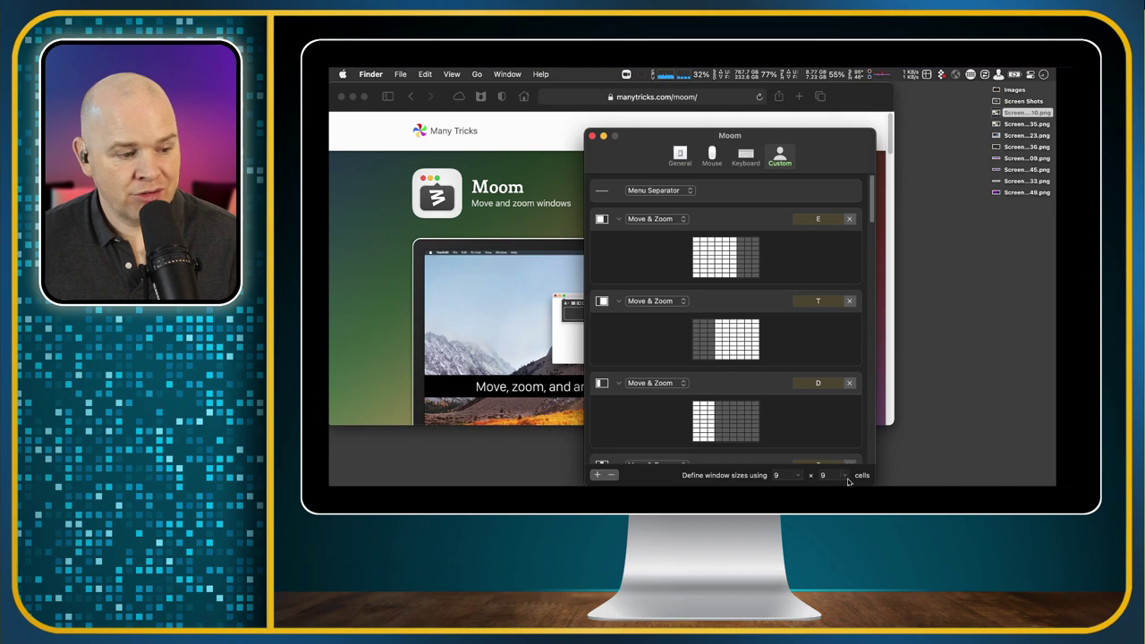
Step: Add a Move & Zoom preset to the custom list, covering a centred block of about 5 × 5 cells
{"action": "left_click_drag", "start_coordinate": [849, 157], "coordinate": [852, 117]}
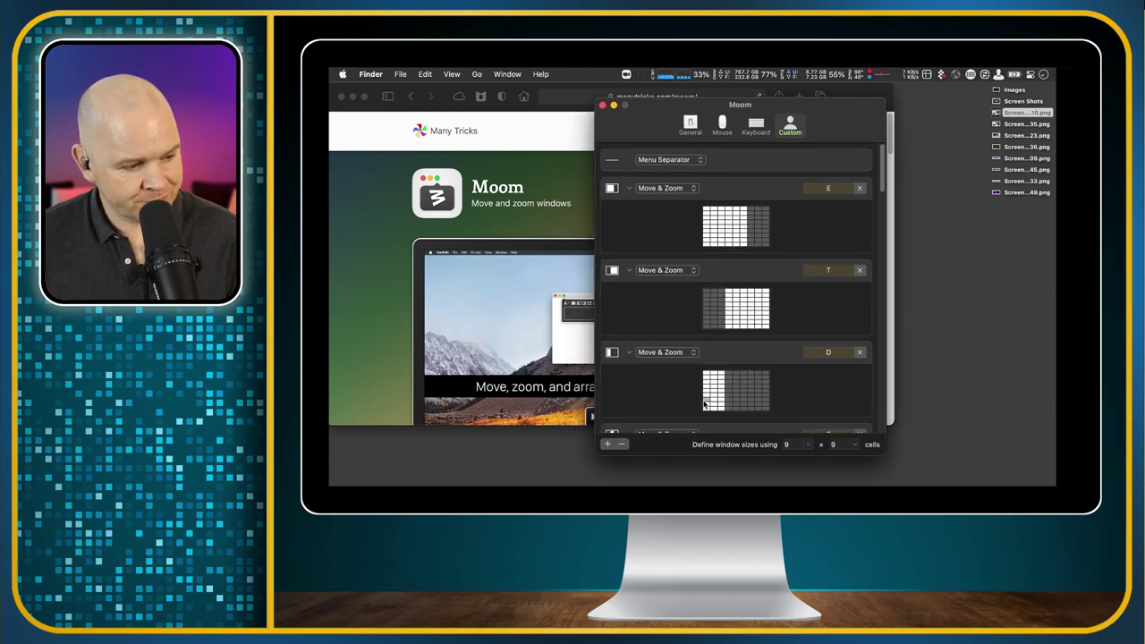
{"action": "left_click", "coordinate": [606, 445]}
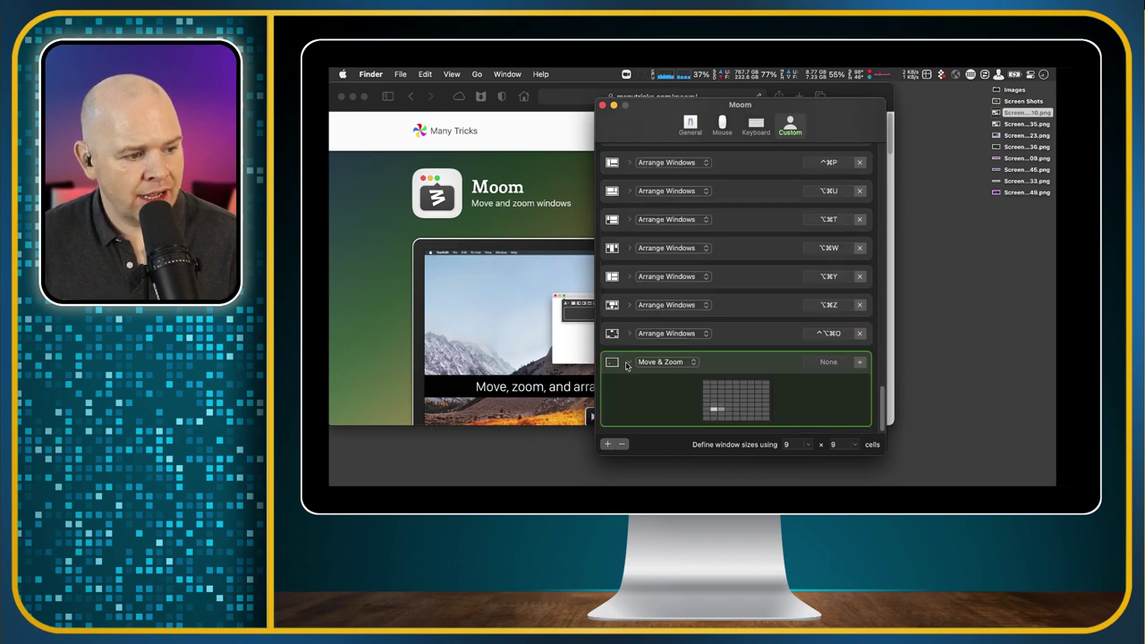
{"action": "left_click", "coordinate": [691, 365]}
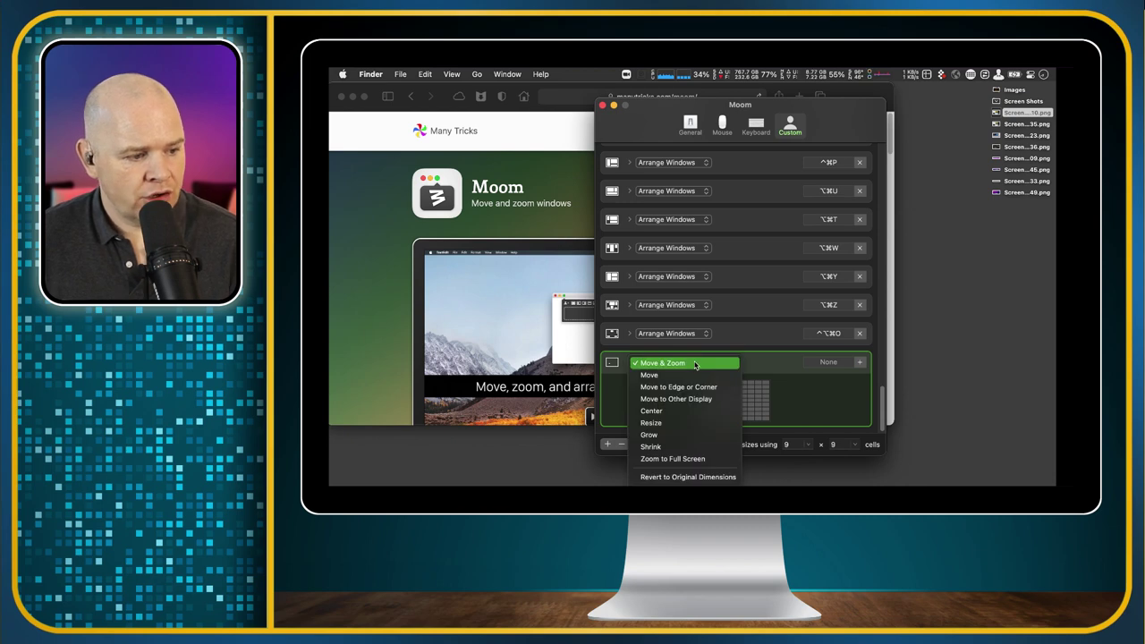
{"action": "left_click", "coordinate": [695, 365]}
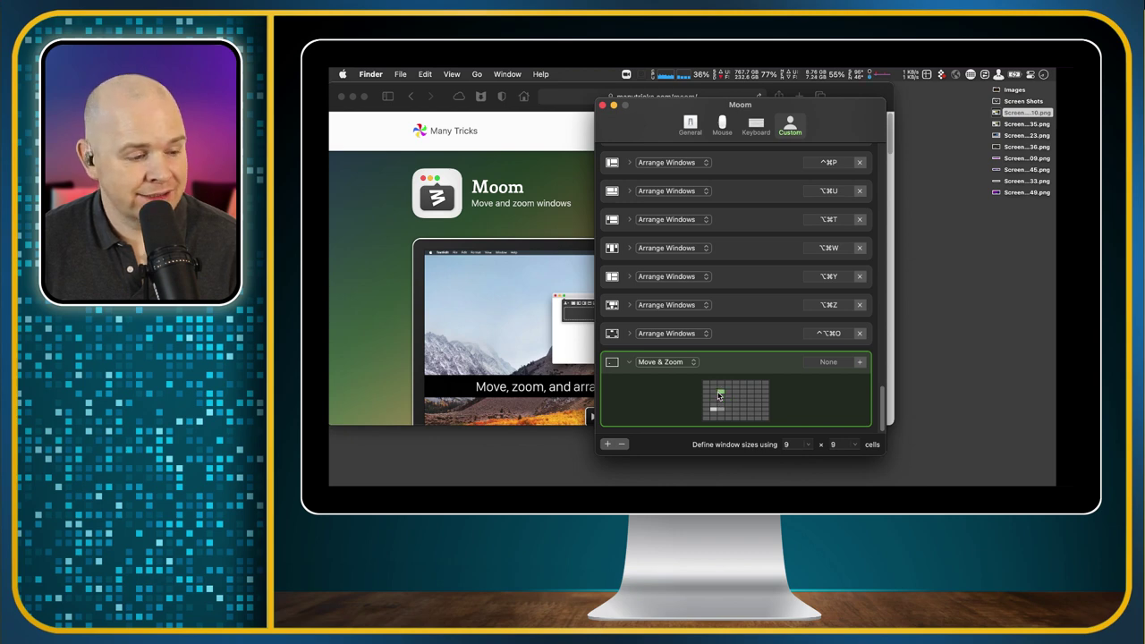
{"action": "left_click_drag", "start_coordinate": [720, 395], "coordinate": [754, 416]}
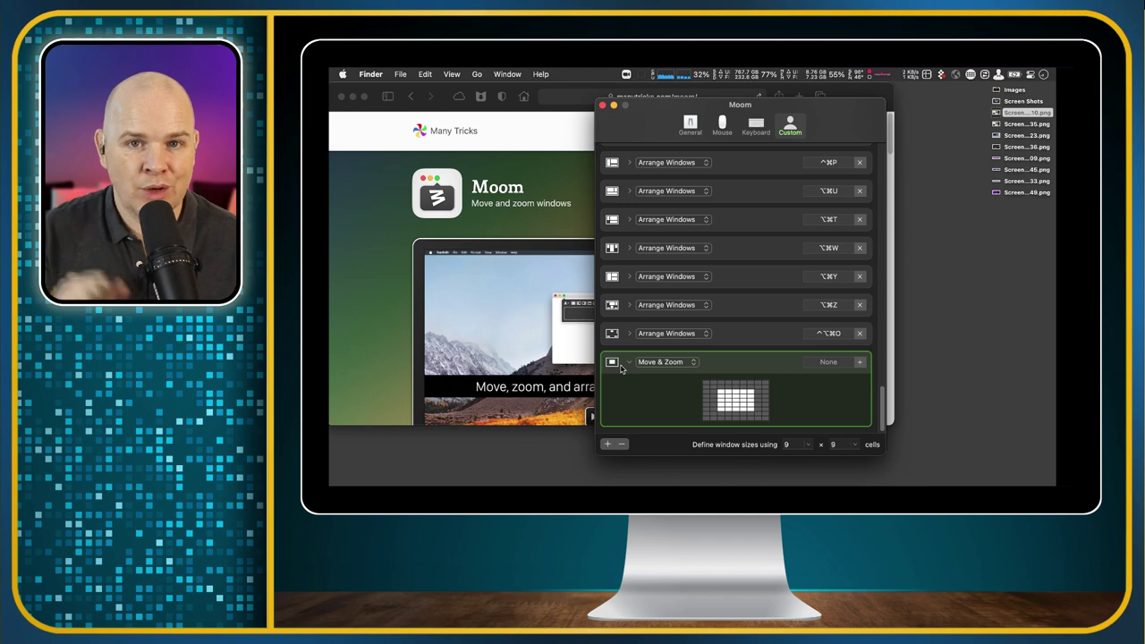
Step: Assign the key I to the new Move & Zoom preset and check it in the keyboard control cheat sheet
{"action": "left_click", "coordinate": [834, 363]}
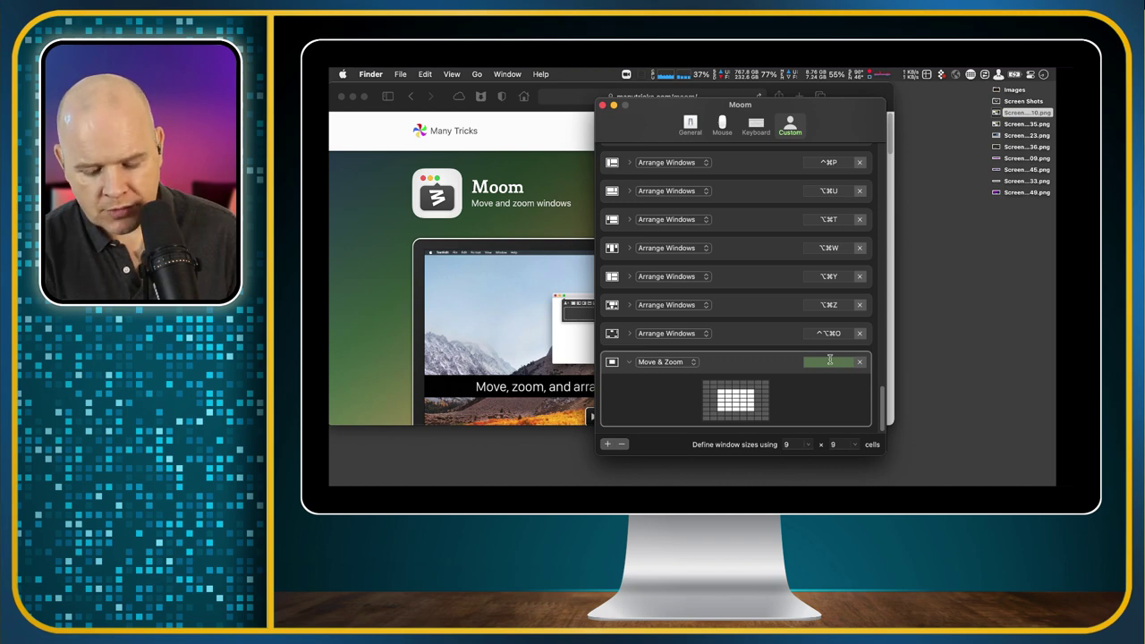
{"action": "key", "text": "ctrl"}
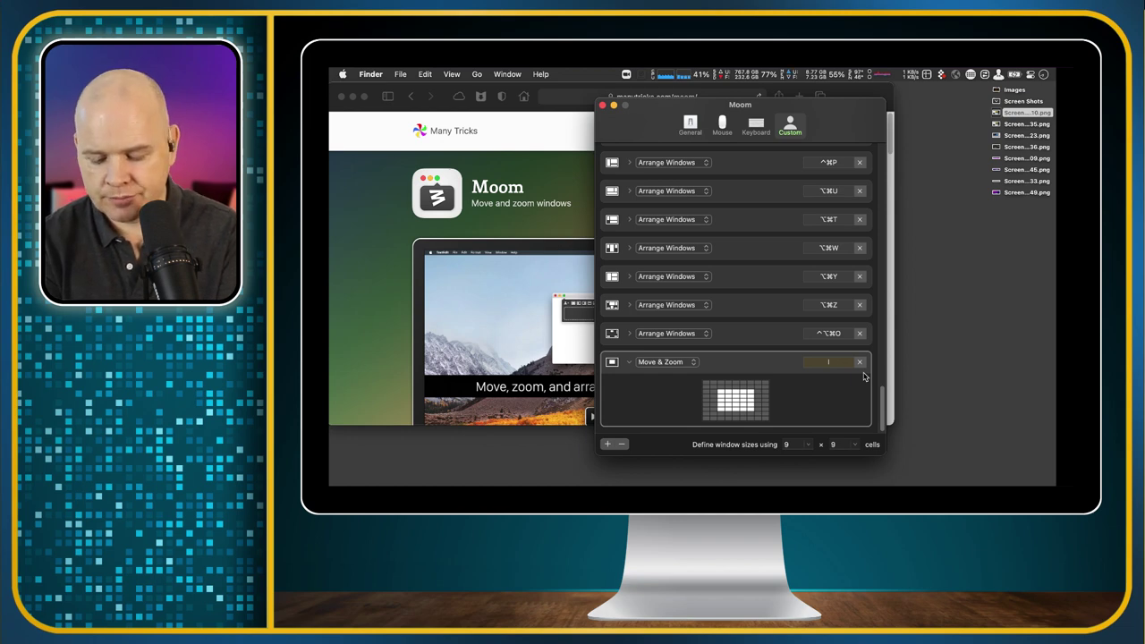
{"action": "key", "text": "ctrl"}
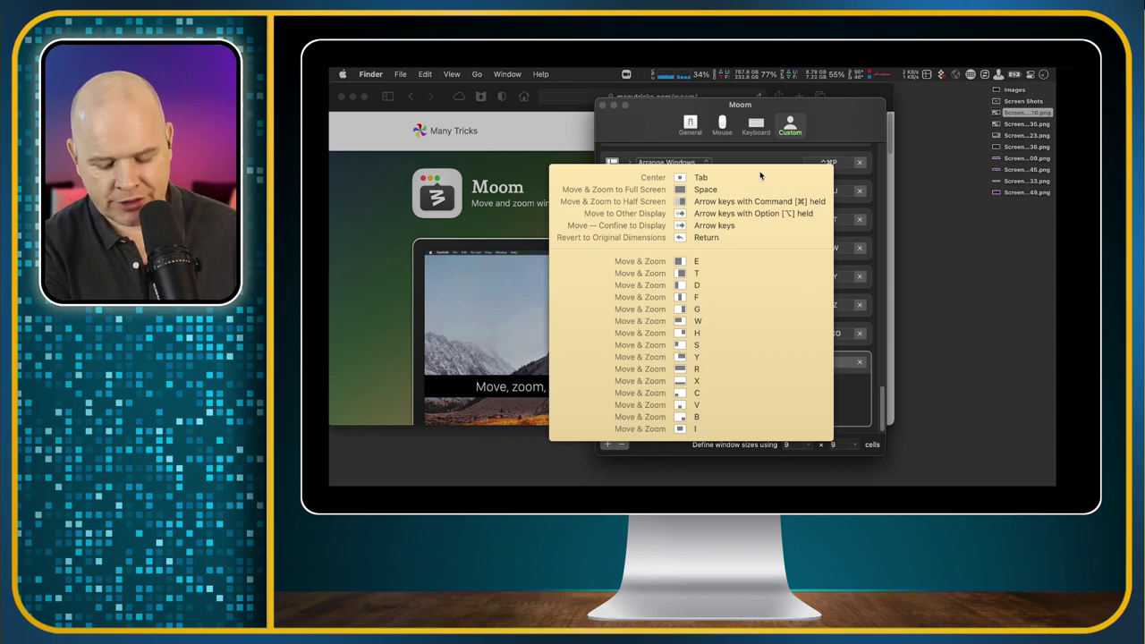
{"action": "left_click", "coordinate": [859, 139]}
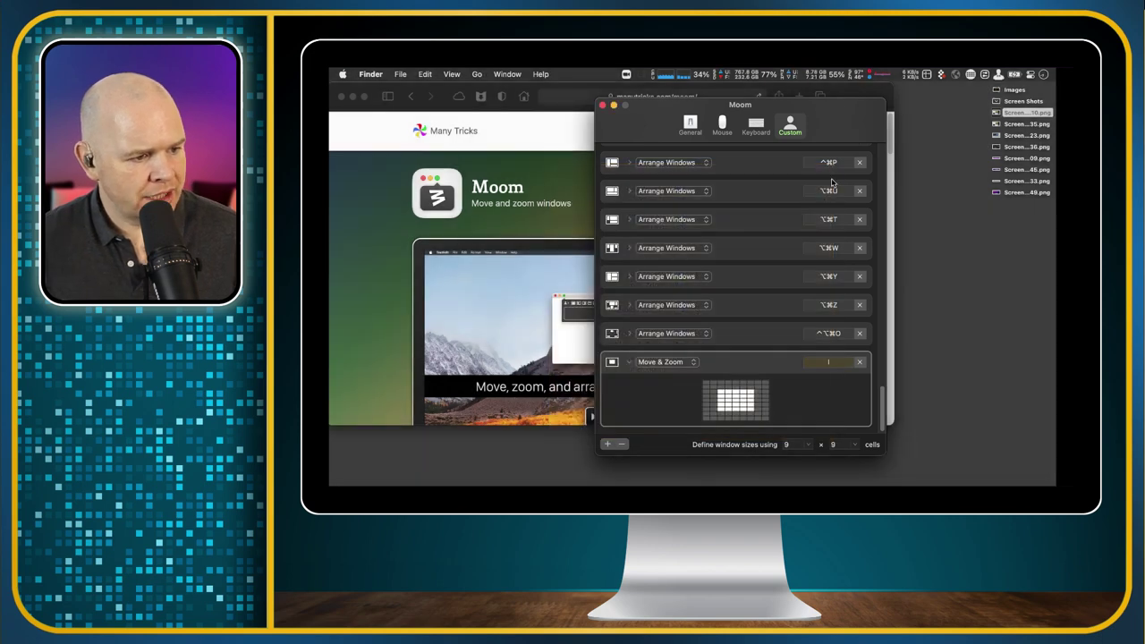
Step: Review the action types offered for the new preset and the Demo snapshot, and look through Safari's Moom custom actions
{"action": "left_click", "coordinate": [690, 362]}
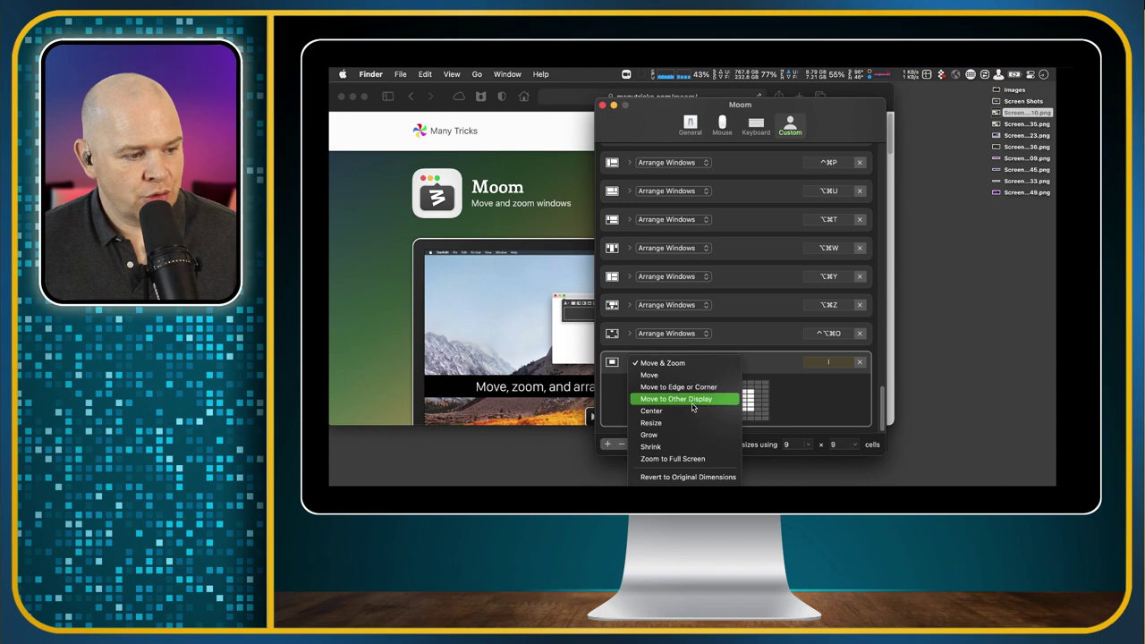
{"action": "mouse_move", "coordinate": [685, 479]}
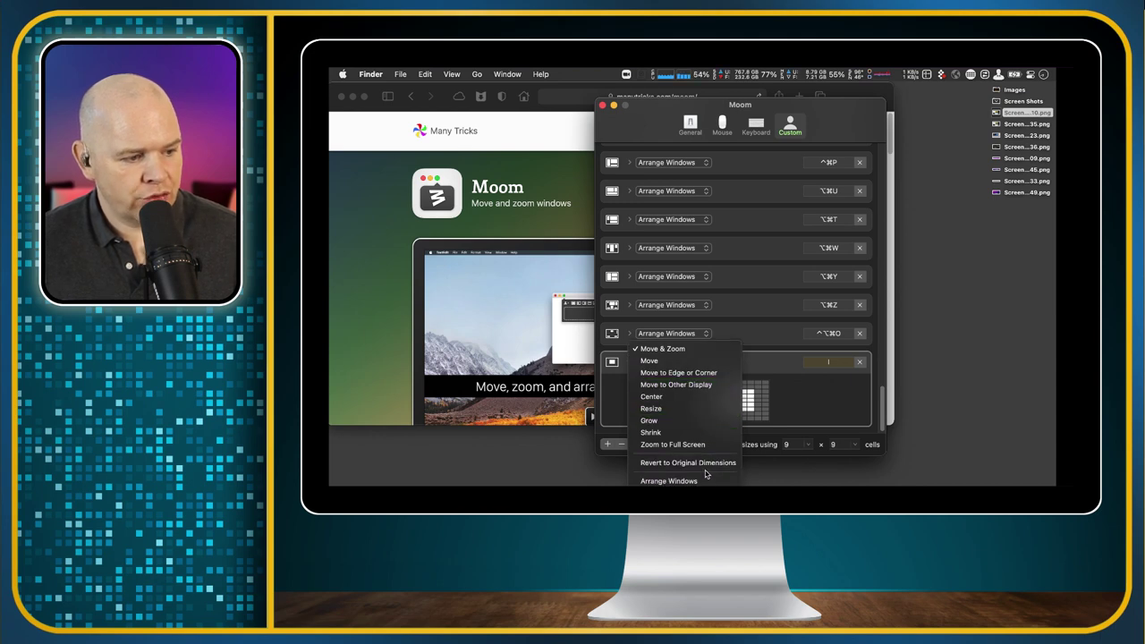
{"action": "left_click", "coordinate": [705, 336]}
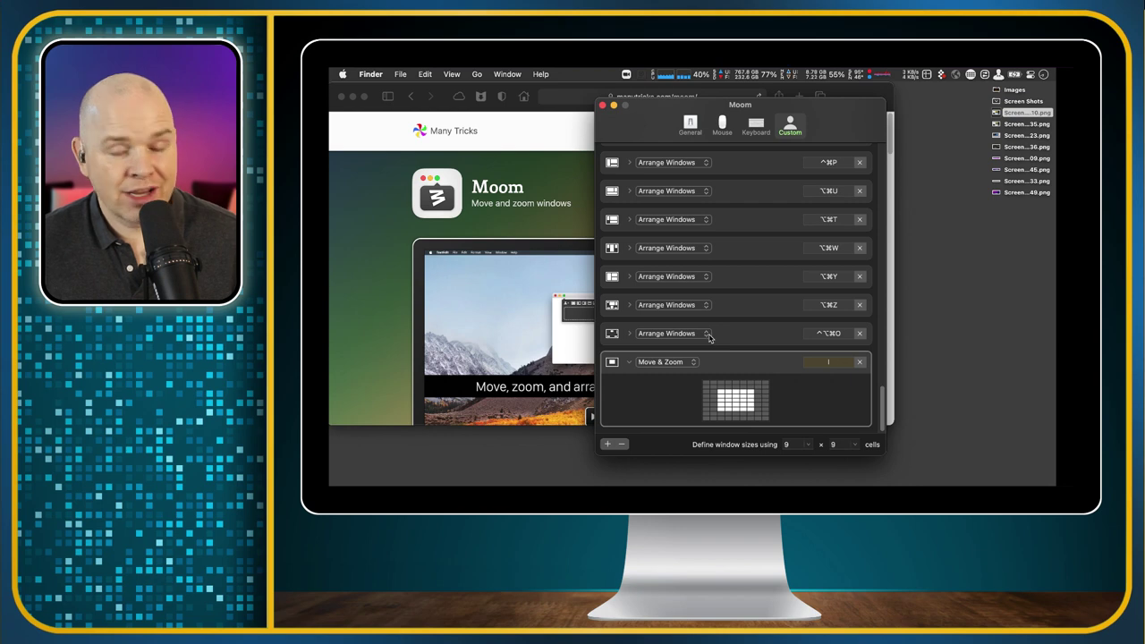
{"action": "left_click", "coordinate": [707, 334]}
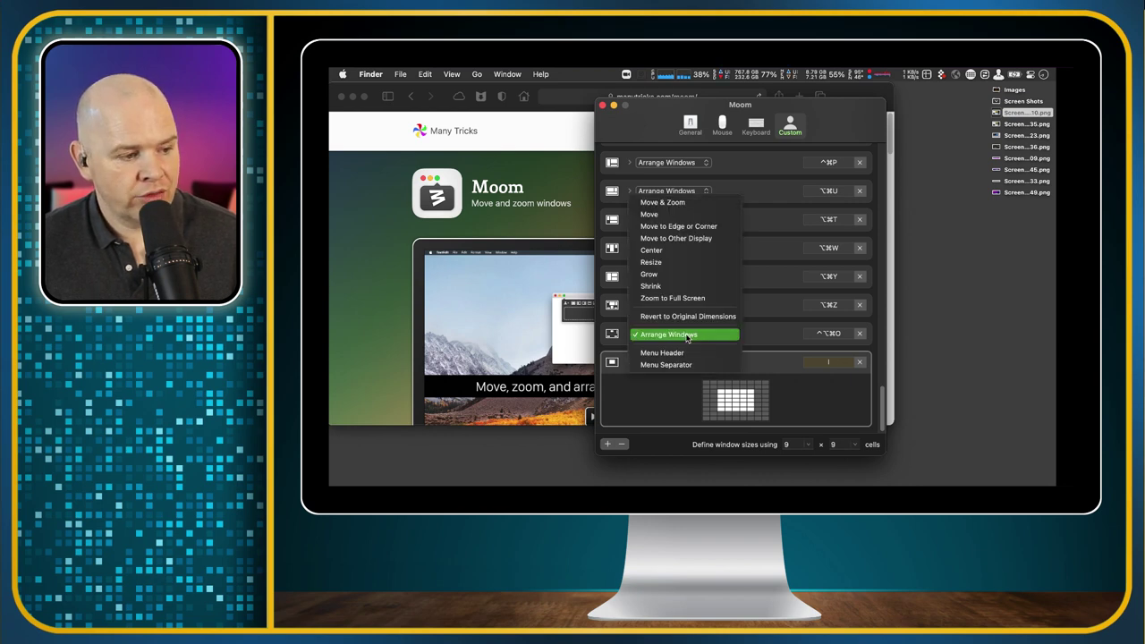
{"action": "left_click", "coordinate": [782, 336]}
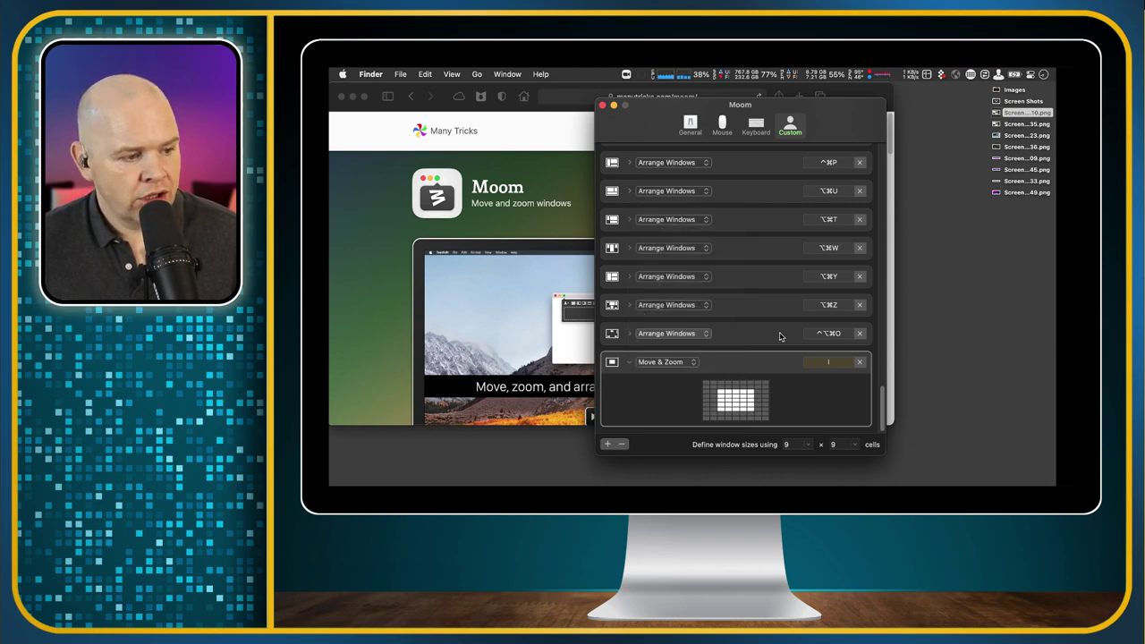
{"action": "left_click", "coordinate": [694, 364]}
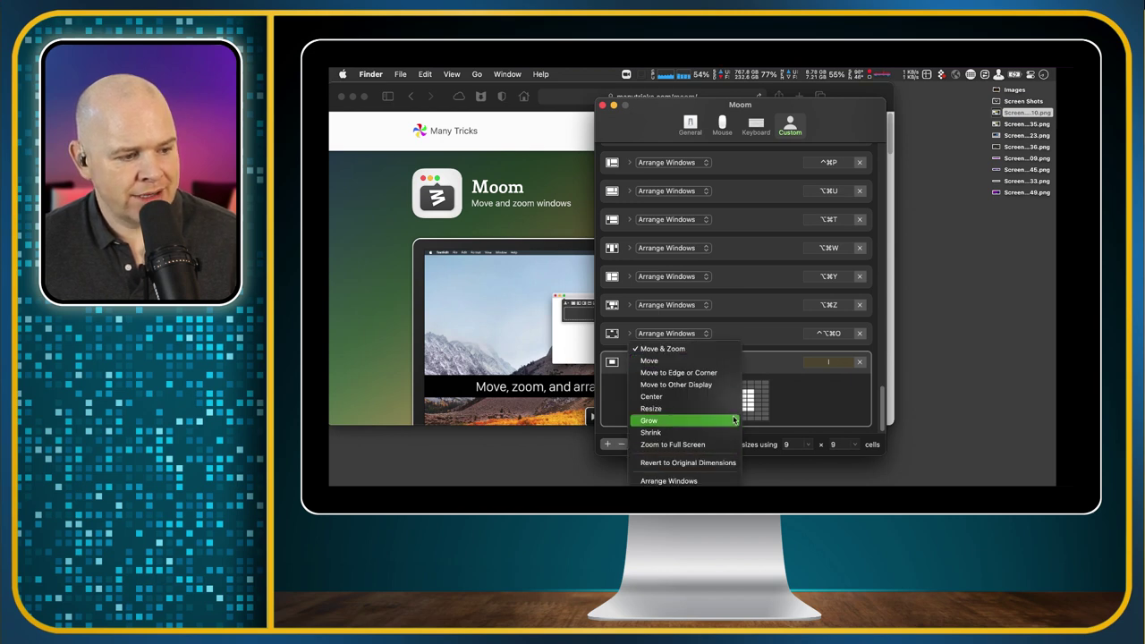
{"action": "left_click", "coordinate": [753, 324]}
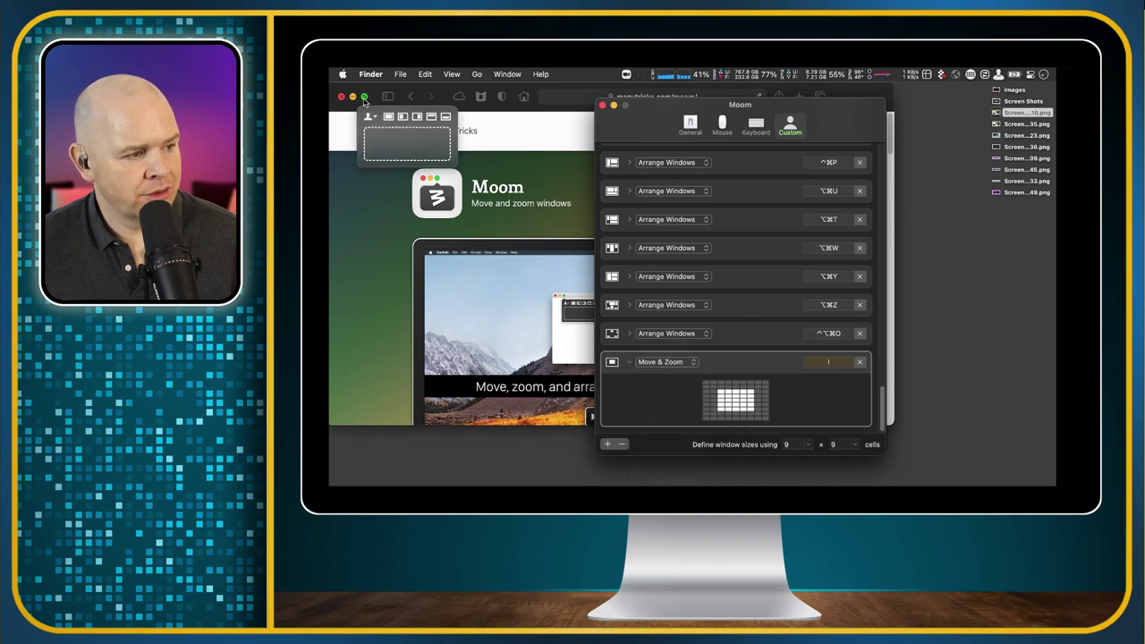
{"action": "mouse_move", "coordinate": [364, 97]}
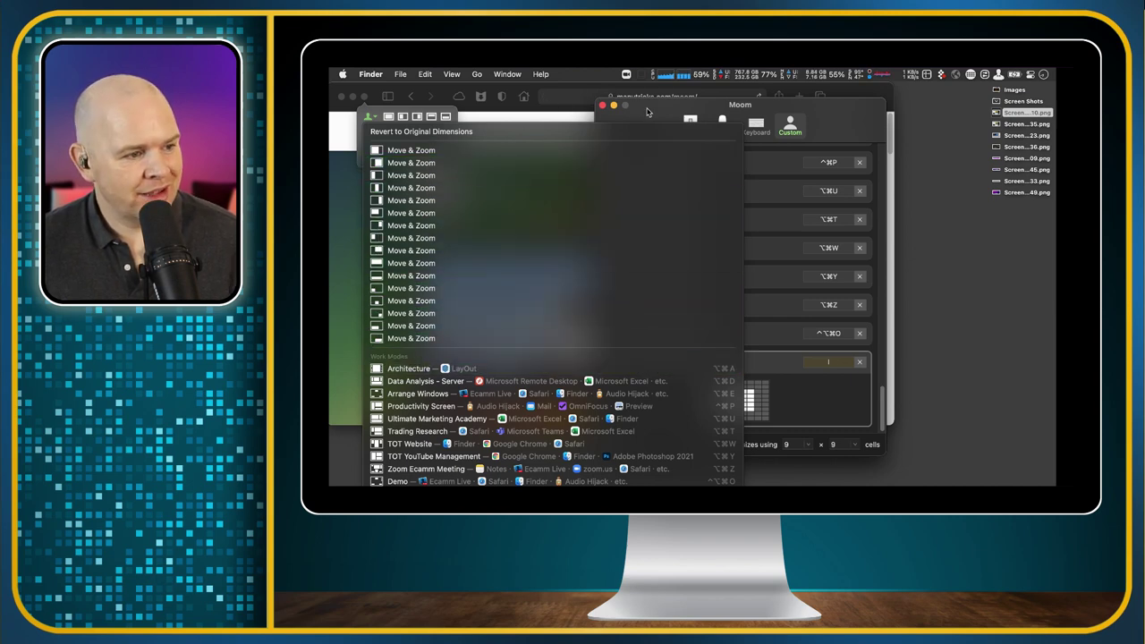
{"action": "left_click", "coordinate": [562, 109]}
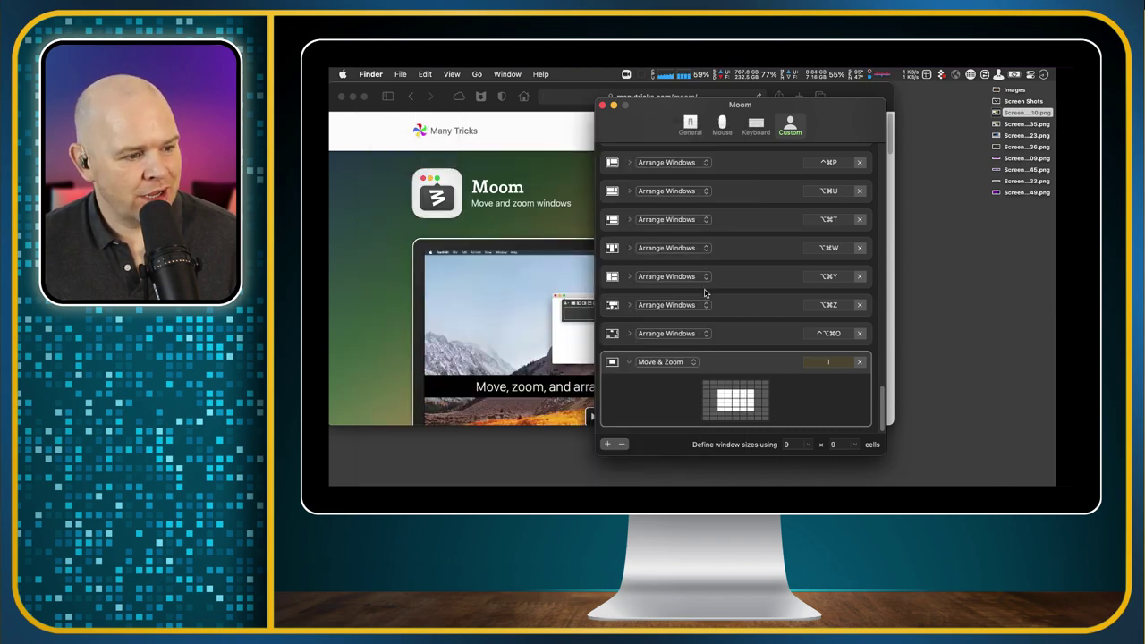
Step: Add a Menu Header entry titled "Test" at the end of the custom list
{"action": "left_click", "coordinate": [607, 444]}
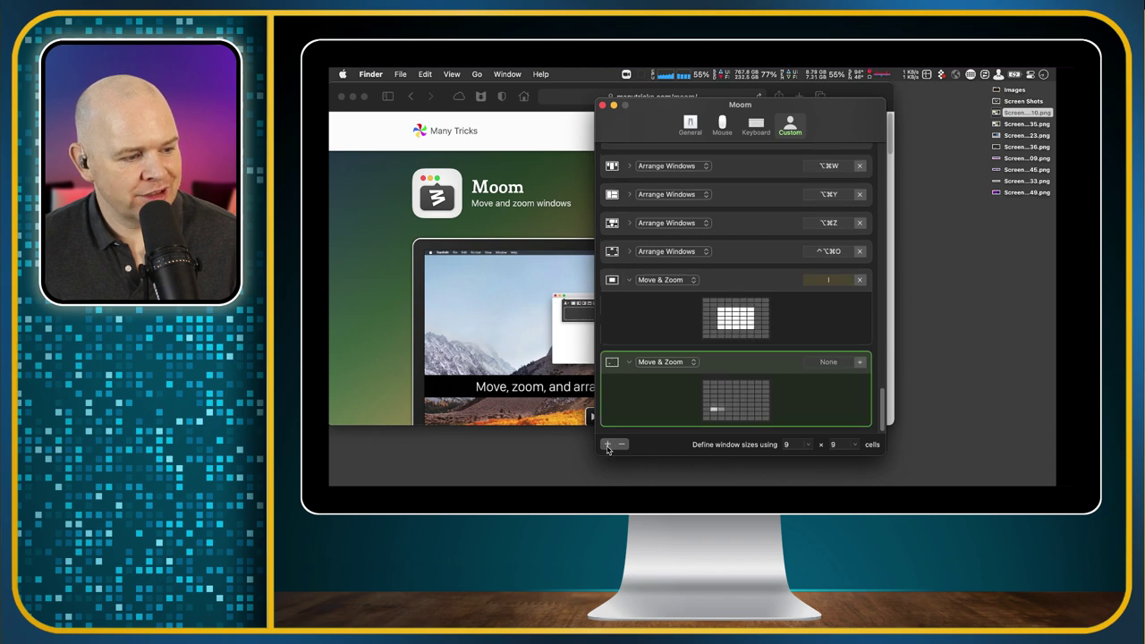
{"action": "left_click", "coordinate": [694, 364]}
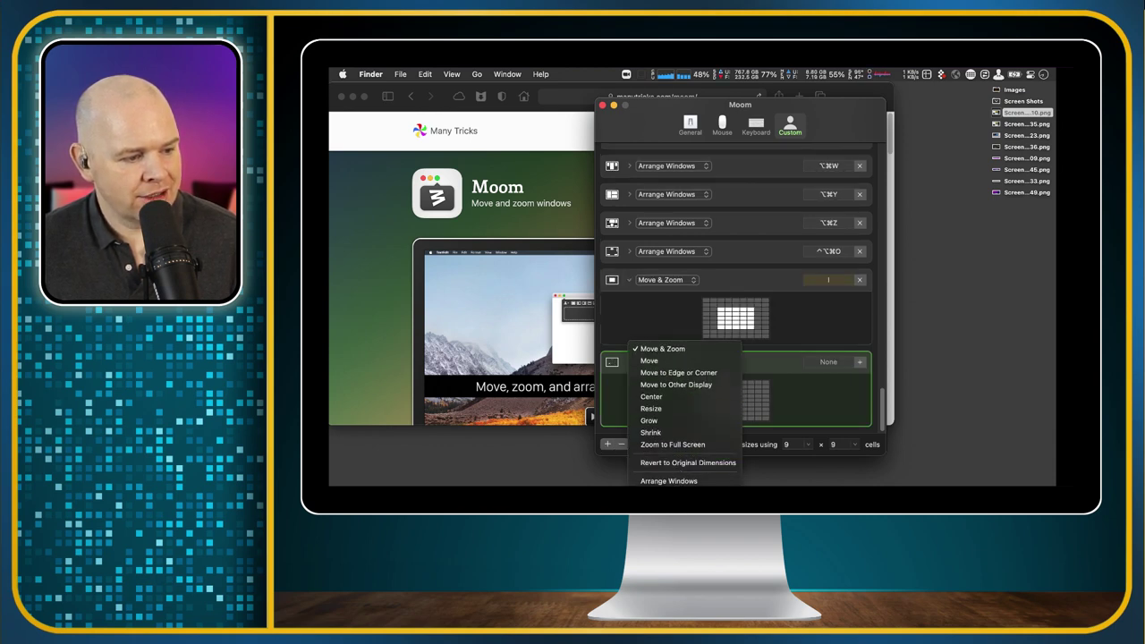
{"action": "left_click", "coordinate": [707, 386]}
{"action": "left_click", "coordinate": [662, 413]}
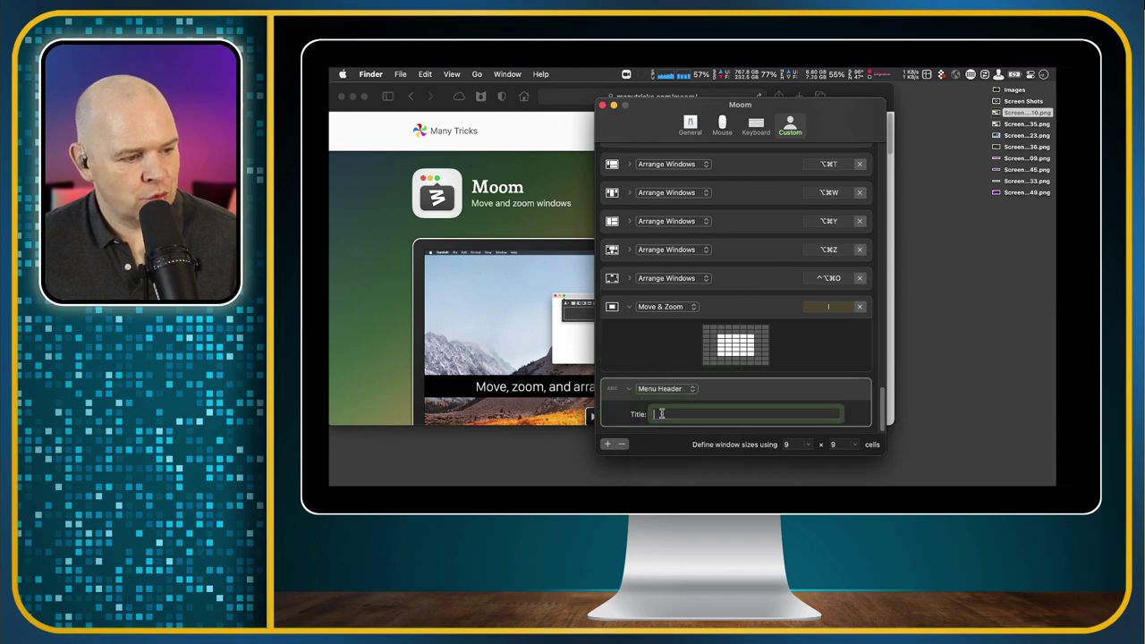
{"action": "type", "text": "Test"}
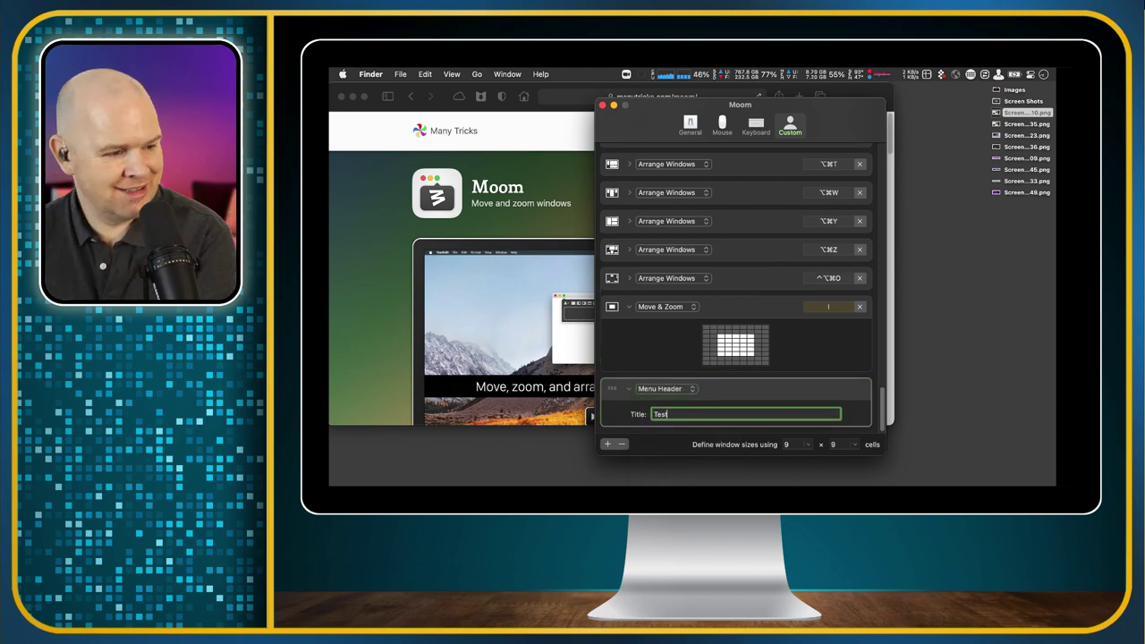
{"action": "left_click", "coordinate": [765, 311]}
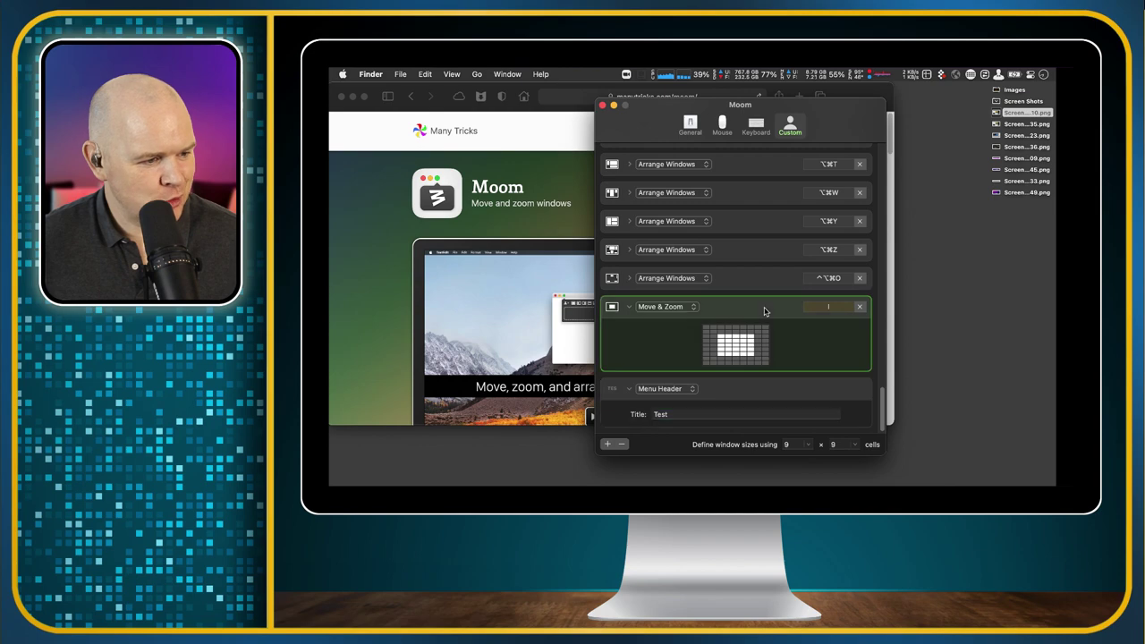
{"action": "left_click", "coordinate": [365, 97]}
{"action": "left_click", "coordinate": [364, 96]}
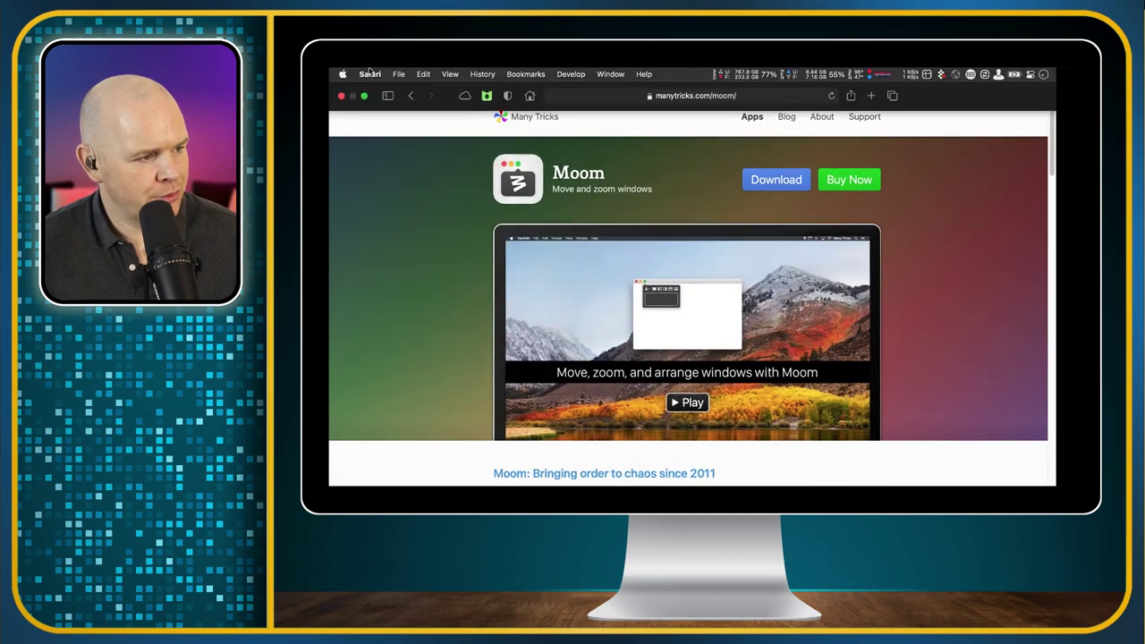
{"action": "left_click", "coordinate": [365, 97]}
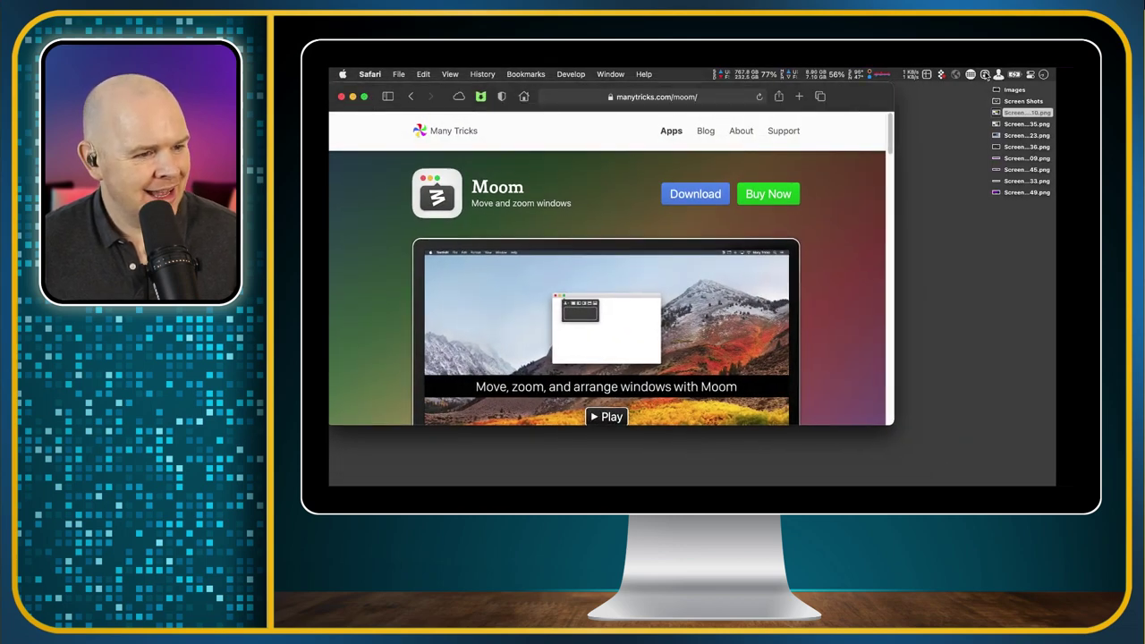
Step: Turn on Hide Desktop Icons to clear the desktop behind the Safari window
{"action": "left_click", "coordinate": [986, 75]}
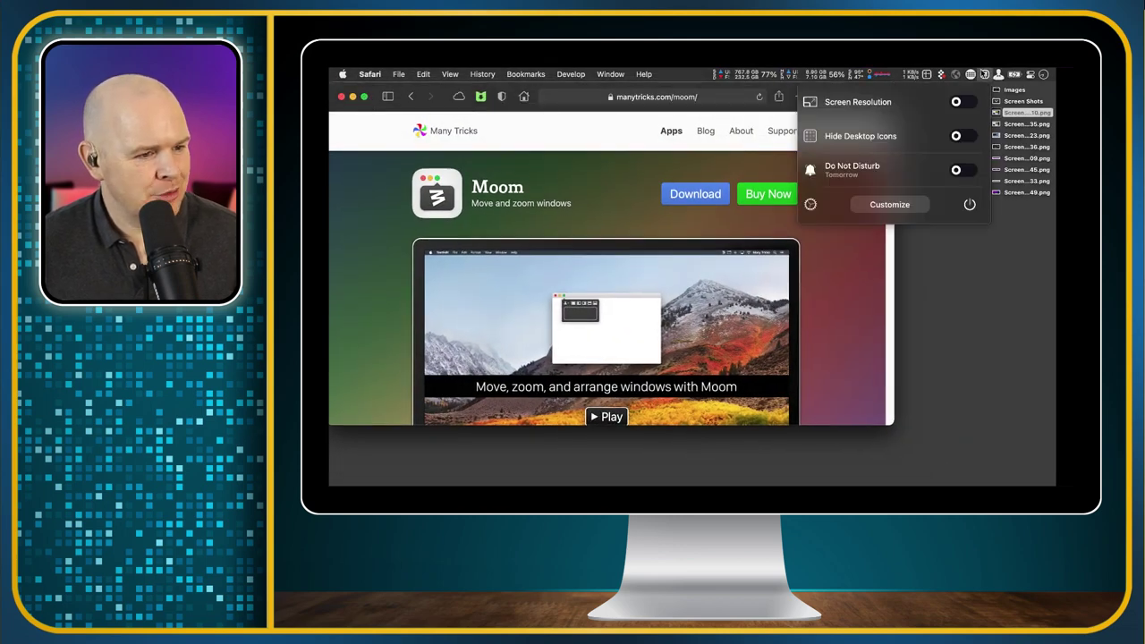
{"action": "left_click", "coordinate": [957, 137]}
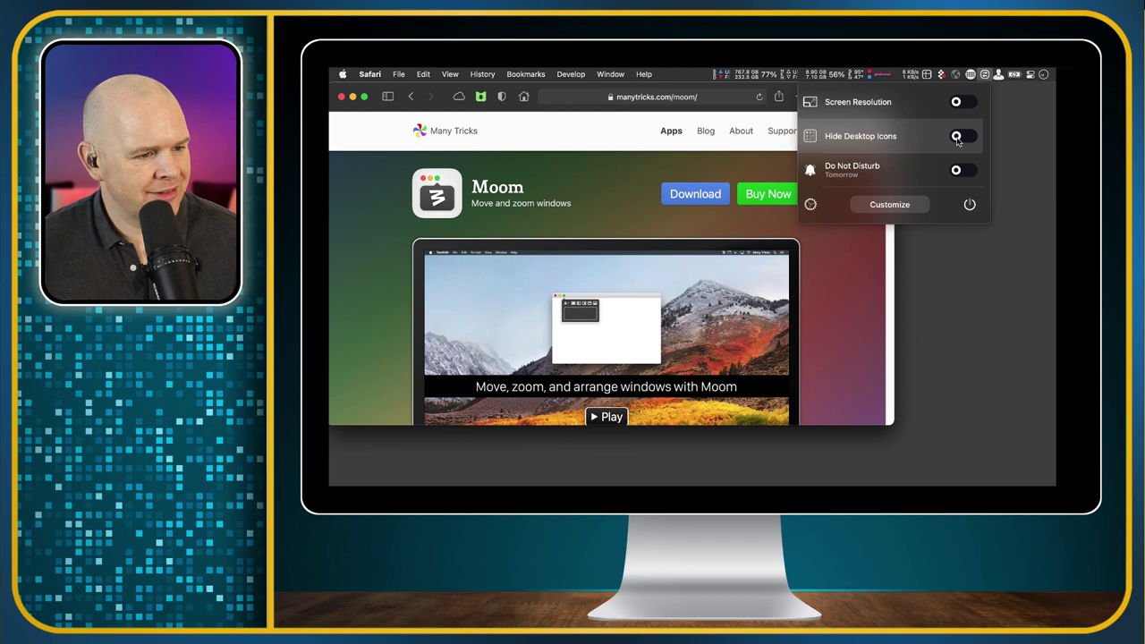
{"action": "left_click", "coordinate": [451, 98]}
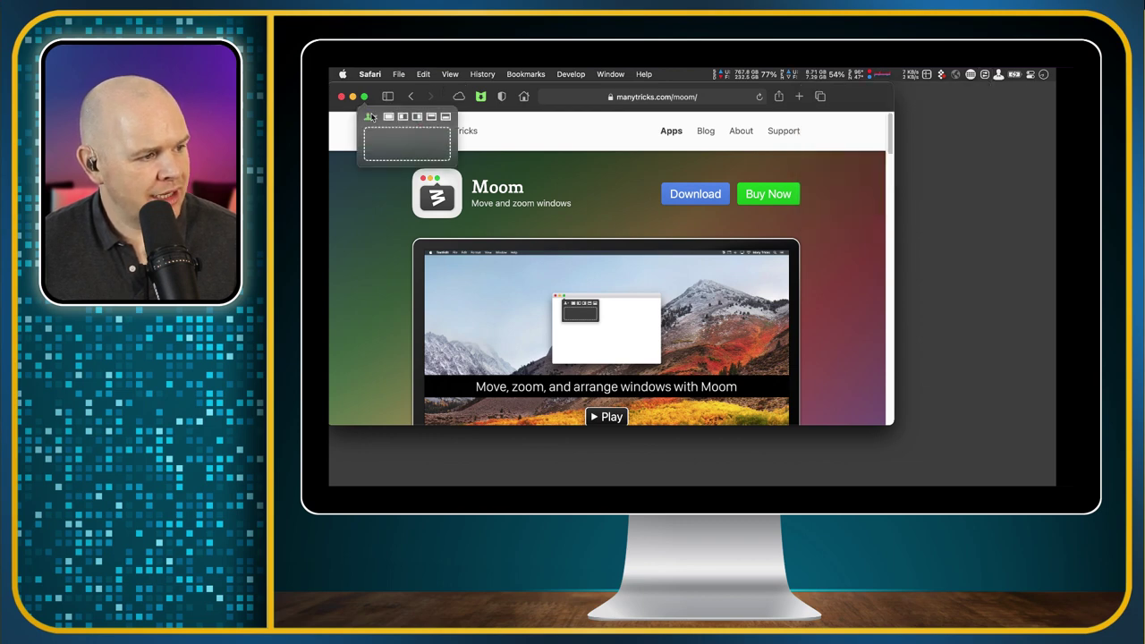
Step: Check Safari's Moom custom actions for the new Test header and close the list
{"action": "left_click", "coordinate": [370, 117]}
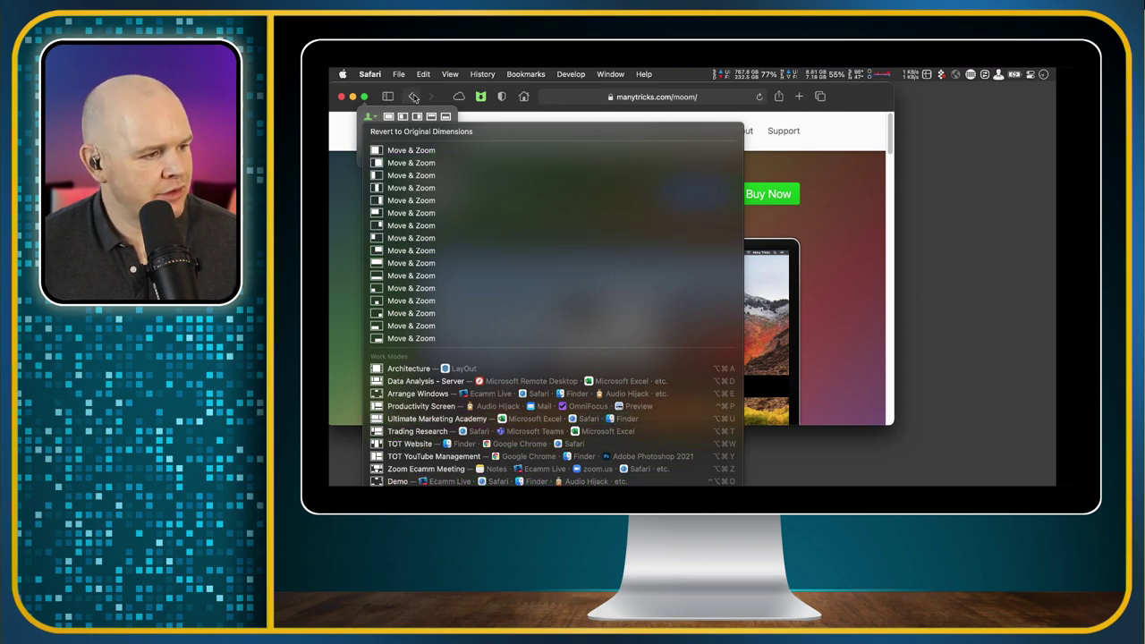
{"action": "left_click", "coordinate": [374, 118]}
{"action": "left_click", "coordinate": [374, 119]}
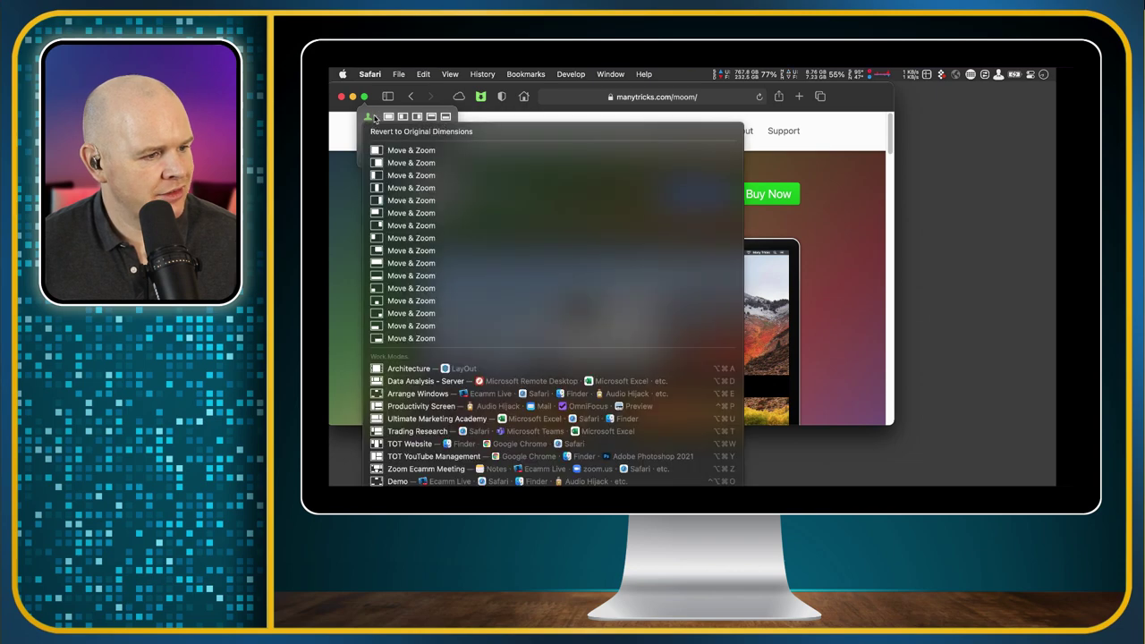
{"action": "key", "text": "ctrl+Up"}
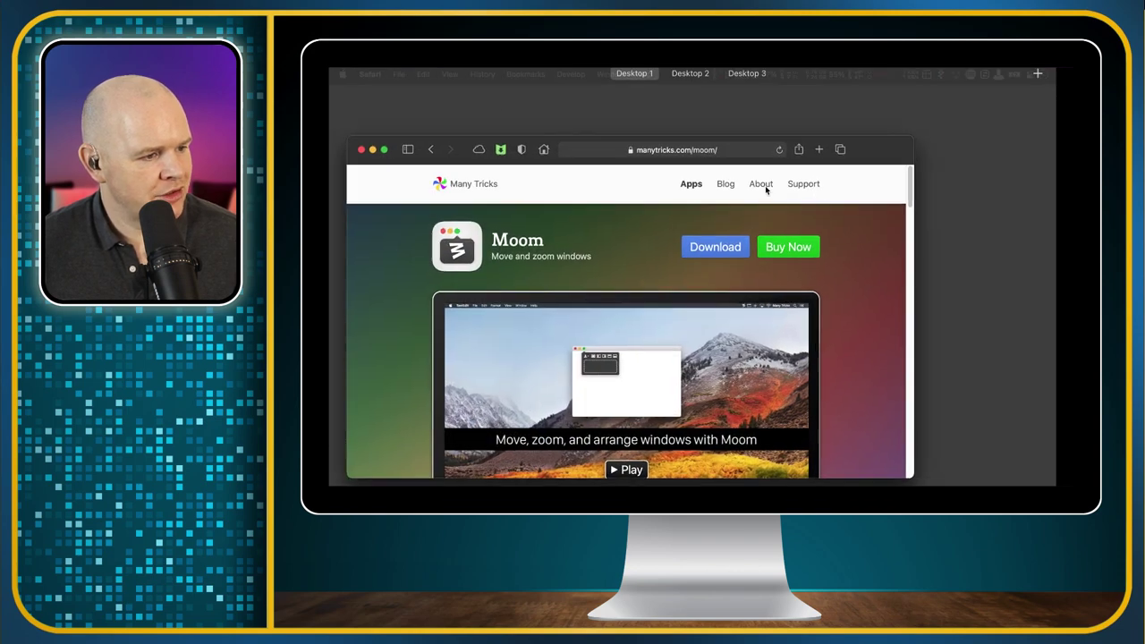
{"action": "left_click", "coordinate": [765, 185]}
Step: Reopen Moom's preferences and move the Test menu header between the T and D Move & Zoom presets
{"action": "mouse_move", "coordinate": [364, 96]}
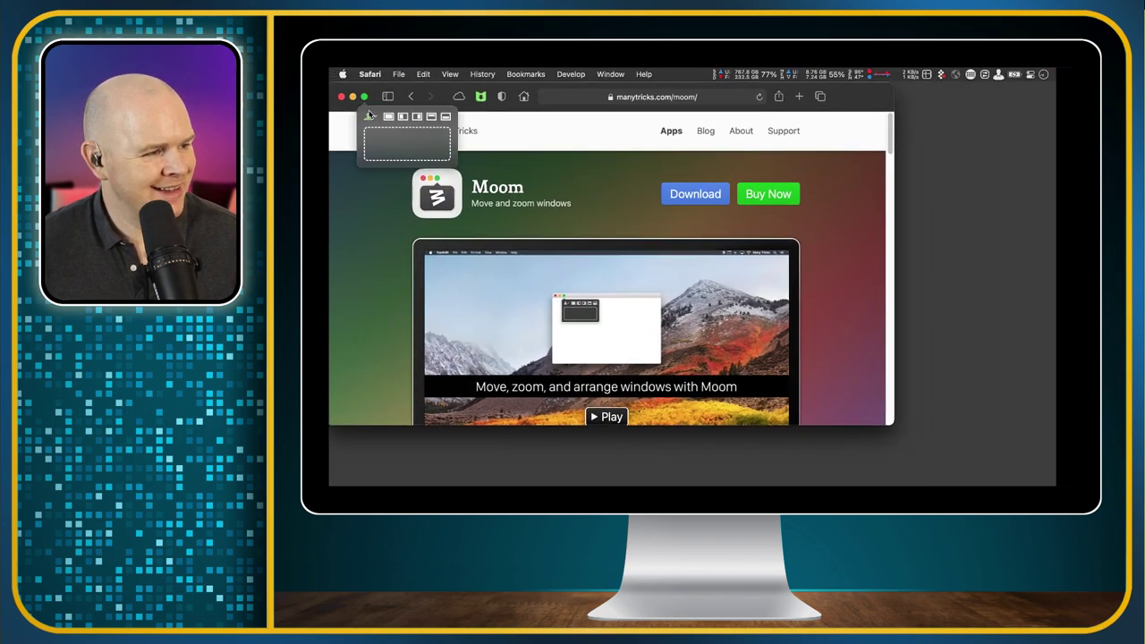
{"action": "left_click", "coordinate": [369, 116]}
{"action": "left_click", "coordinate": [371, 117]}
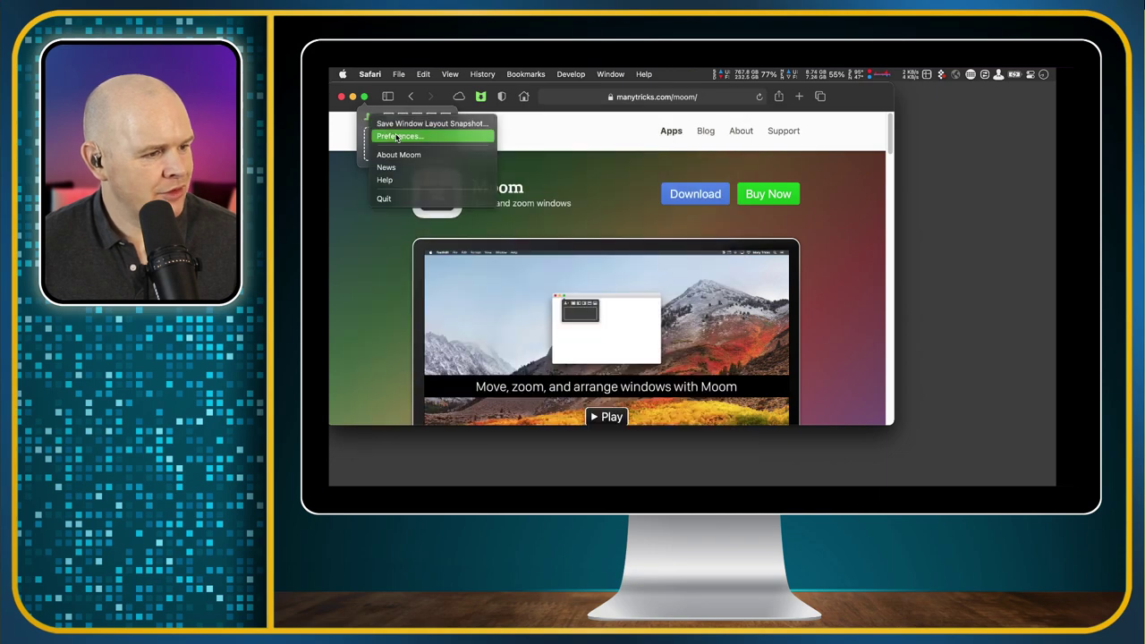
{"action": "left_click", "coordinate": [398, 136]}
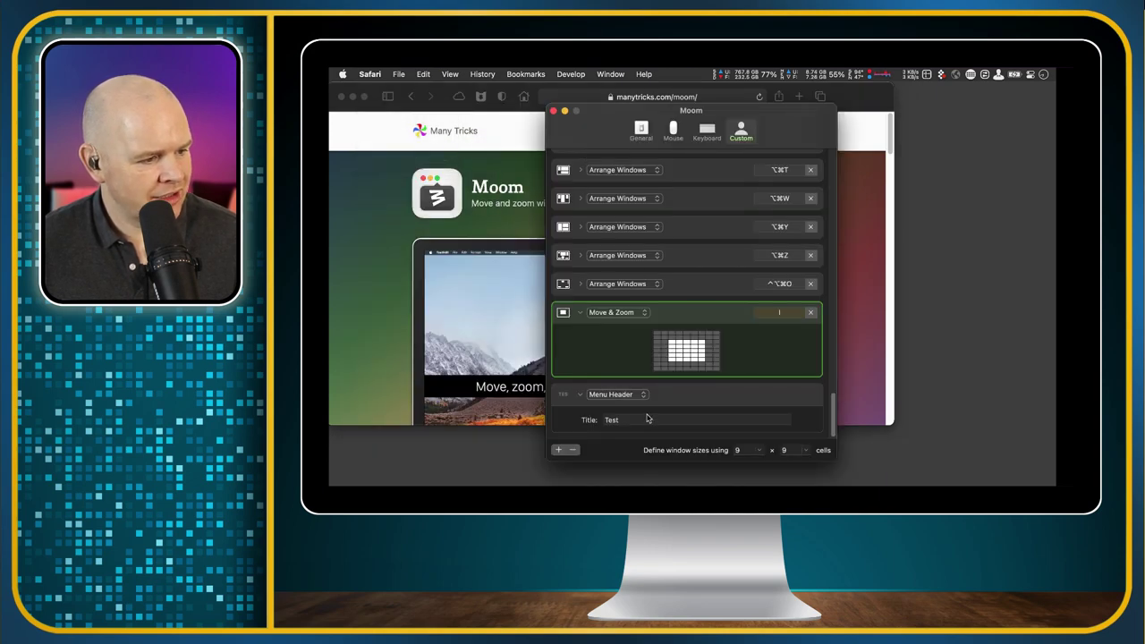
{"action": "left_click_drag", "start_coordinate": [648, 419], "coordinate": [665, 367]}
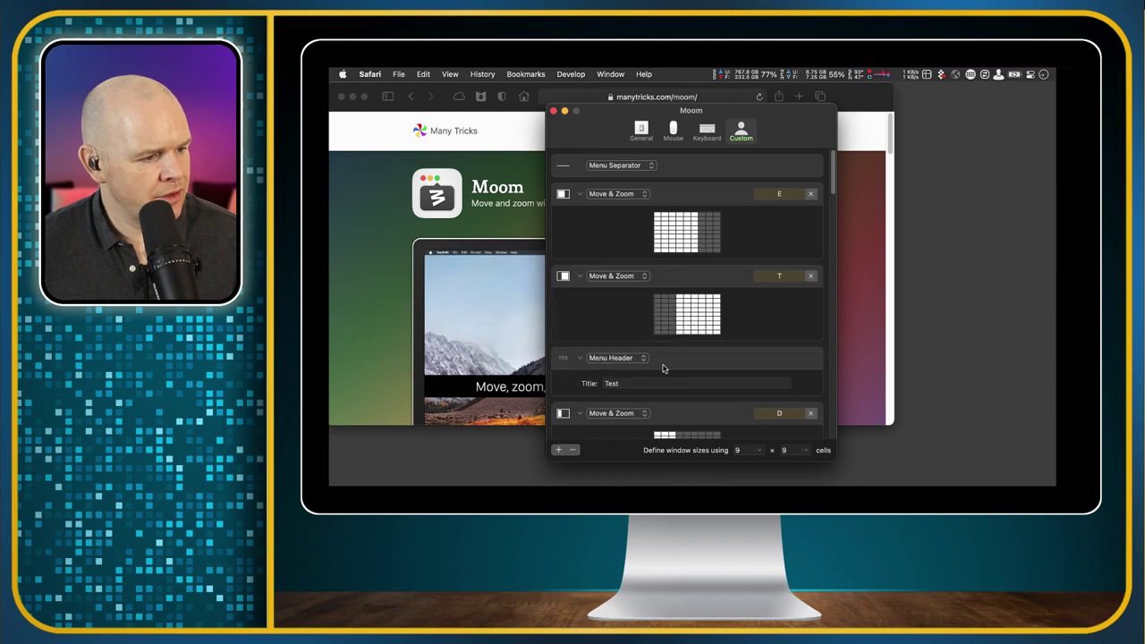
Step: Check where the moved Test header sits among the presets in Safari's Moom custom actions and close the list
{"action": "mouse_move", "coordinate": [365, 97]}
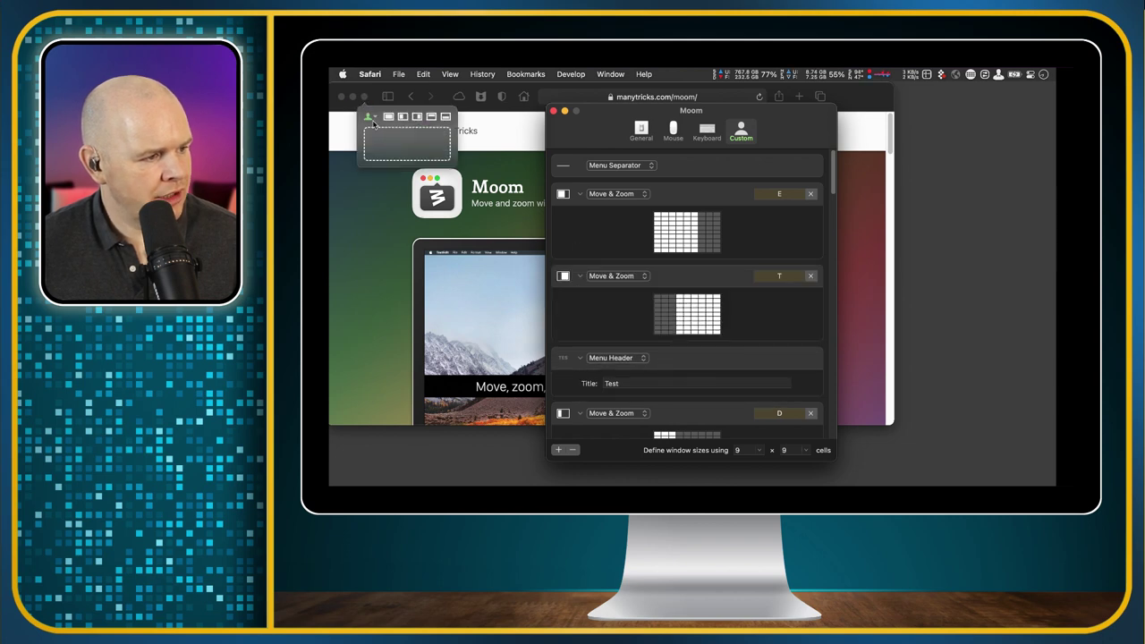
{"action": "left_click", "coordinate": [372, 121]}
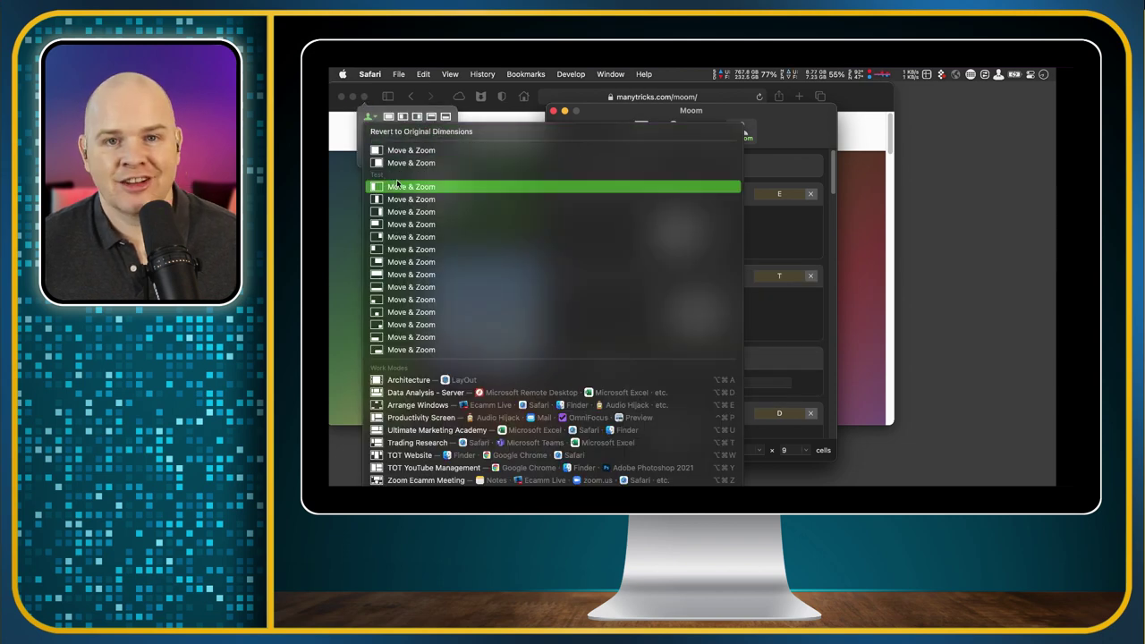
{"action": "left_click", "coordinate": [803, 124]}
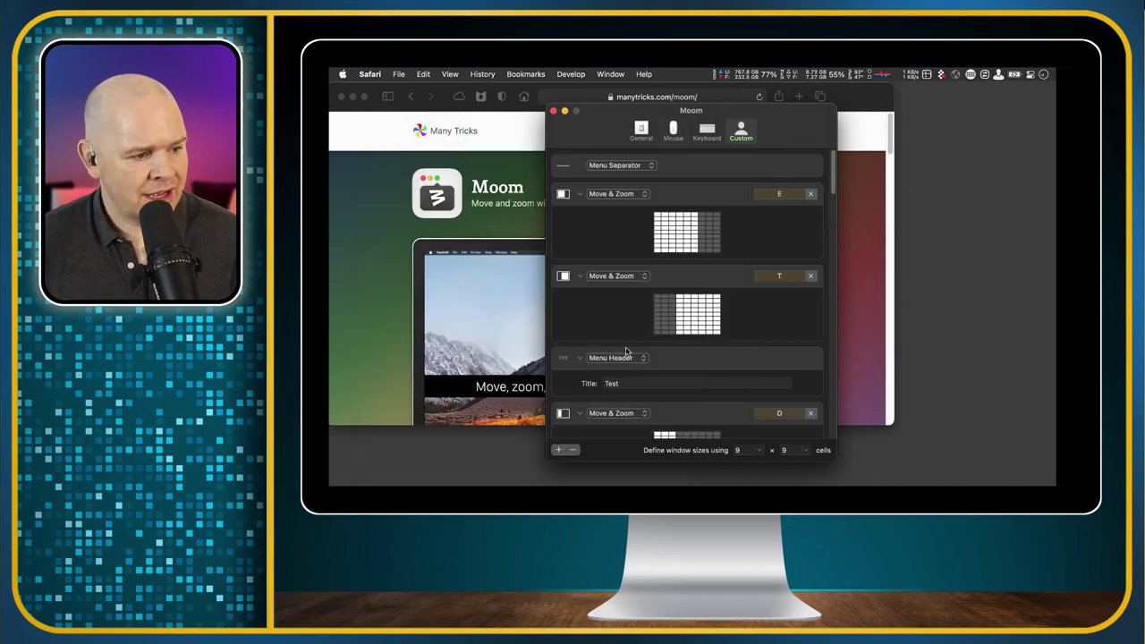
Step: Remove the Test menu header and the centred Move & Zoom preset assigned to I from Moom's custom list
{"action": "left_click", "coordinate": [680, 365]}
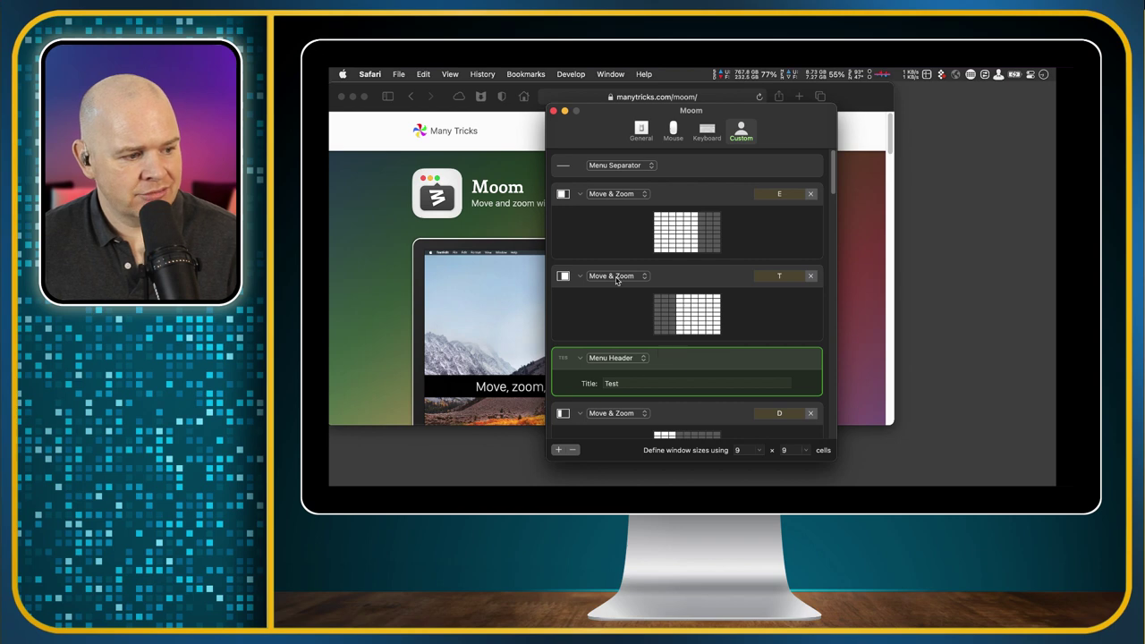
{"action": "left_click", "coordinate": [574, 450]}
{"action": "scroll", "coordinate": [727, 340], "scroll_direction": "down", "scroll_amount": 10}
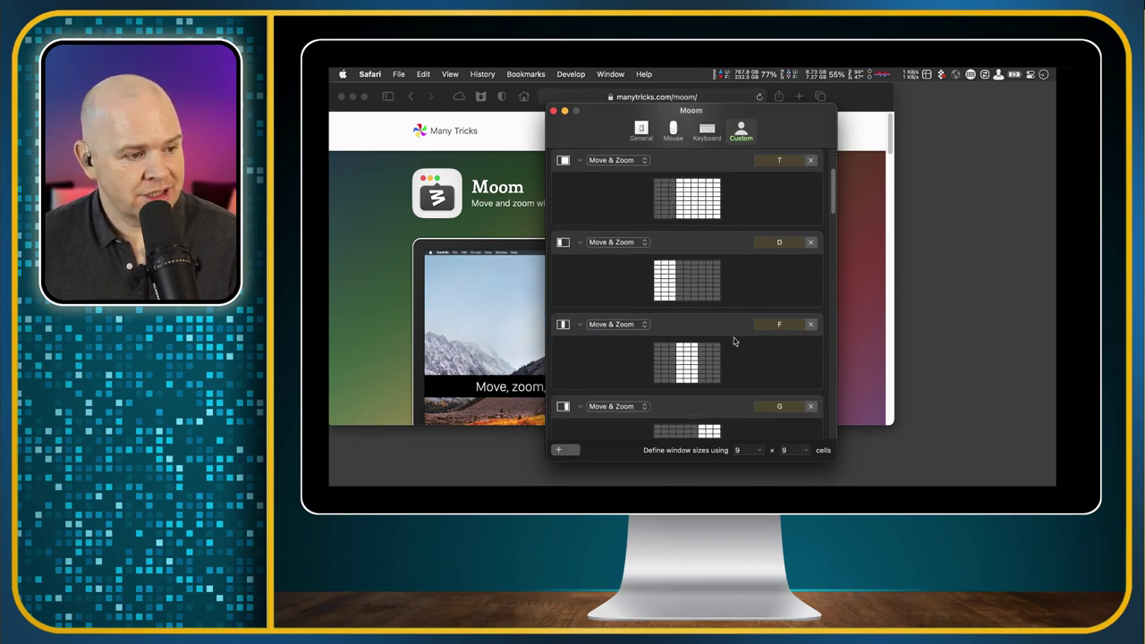
{"action": "scroll", "coordinate": [734, 340], "scroll_direction": "down", "scroll_amount": 10}
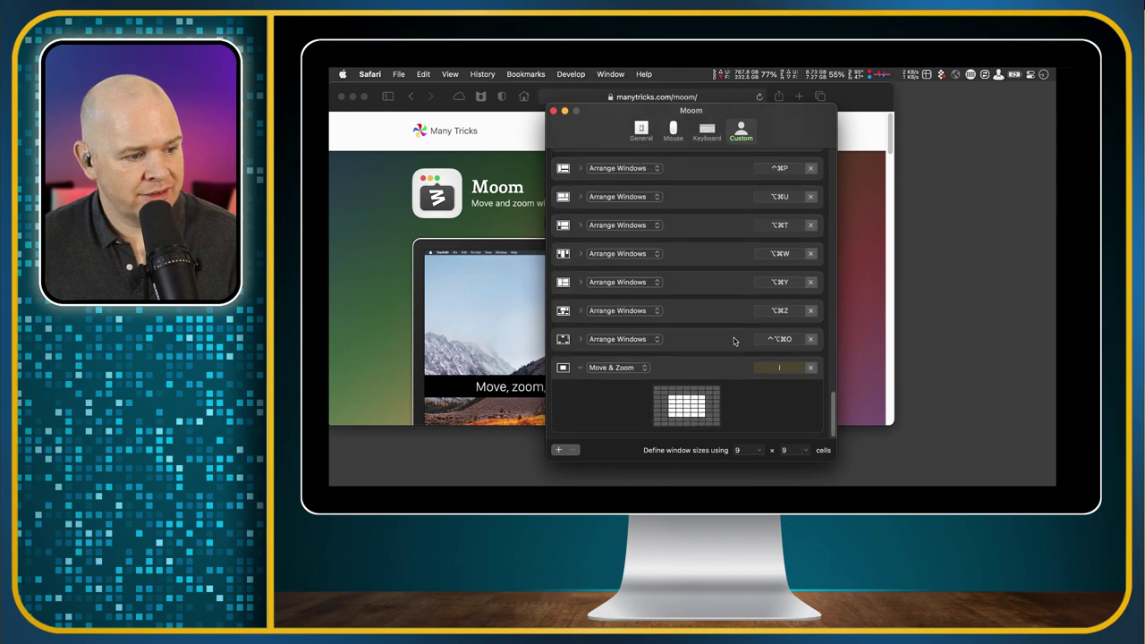
{"action": "left_click", "coordinate": [703, 375]}
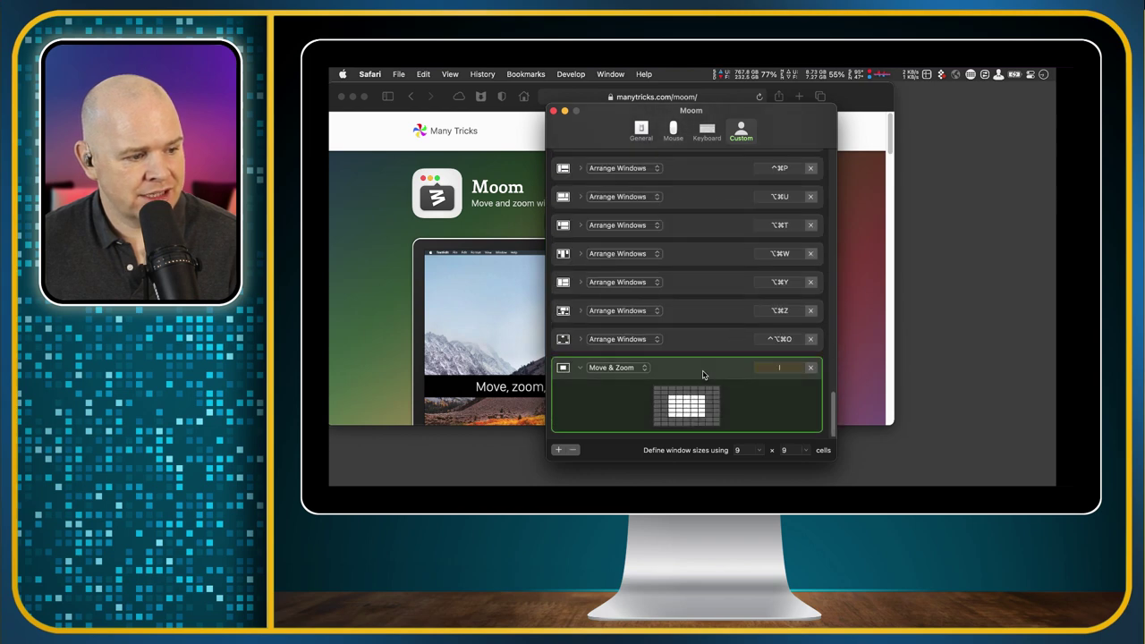
{"action": "left_click", "coordinate": [575, 450]}
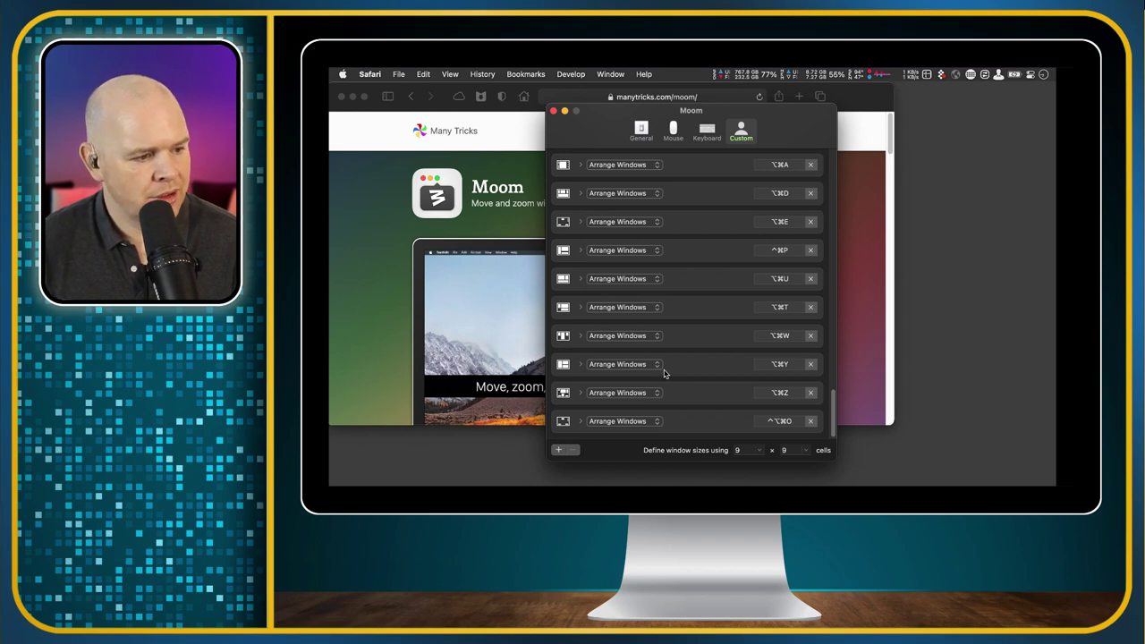
Step: Move the Moom preferences window aside, switch to Stream Deck and reposition its window
{"action": "left_click_drag", "start_coordinate": [785, 123], "coordinate": [922, 101]}
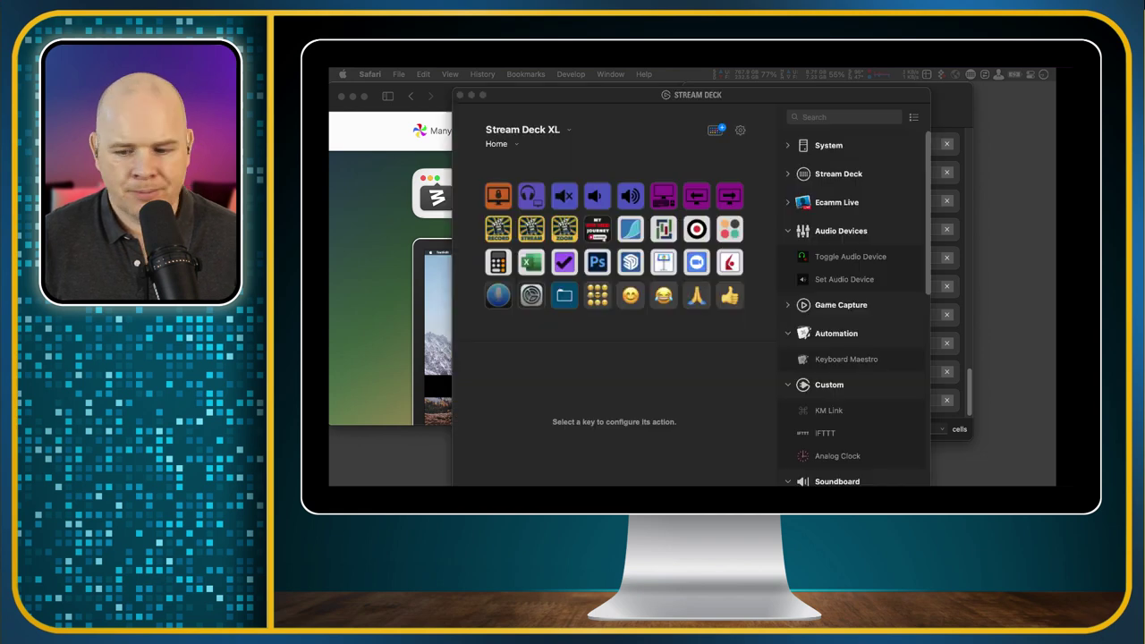
{"action": "left_click", "coordinate": [616, 99]}
{"action": "left_click_drag", "start_coordinate": [616, 99], "coordinate": [632, 131]}
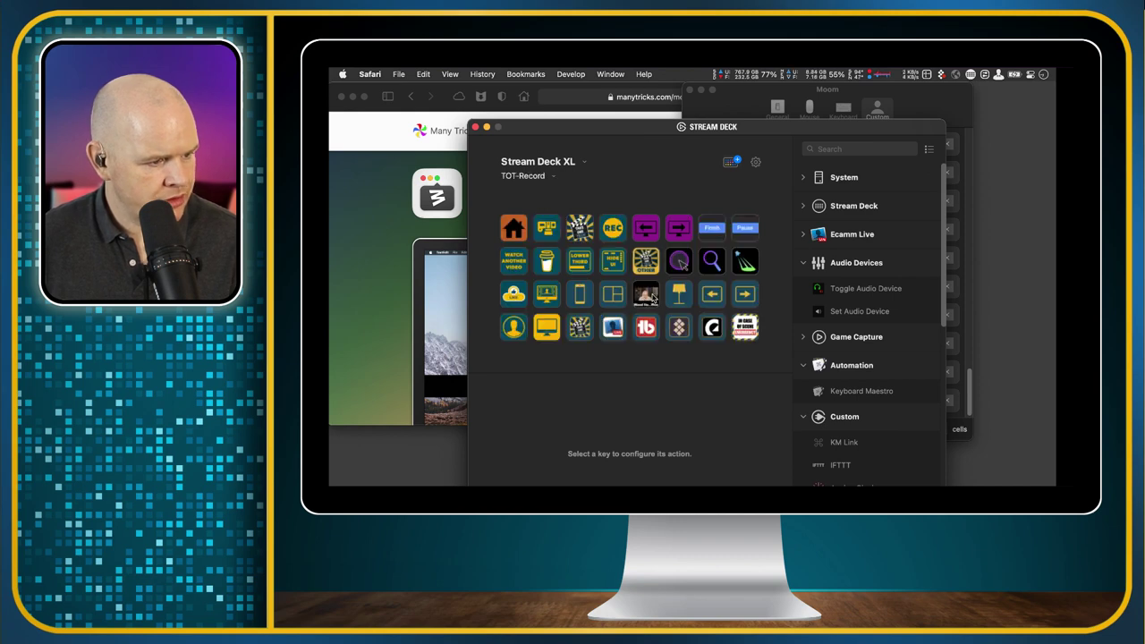
Step: Replace the image key in the third row of the TOT-Record profile with a new folder and open it
{"action": "left_click", "coordinate": [651, 297]}
{"action": "key", "text": "Delete"}
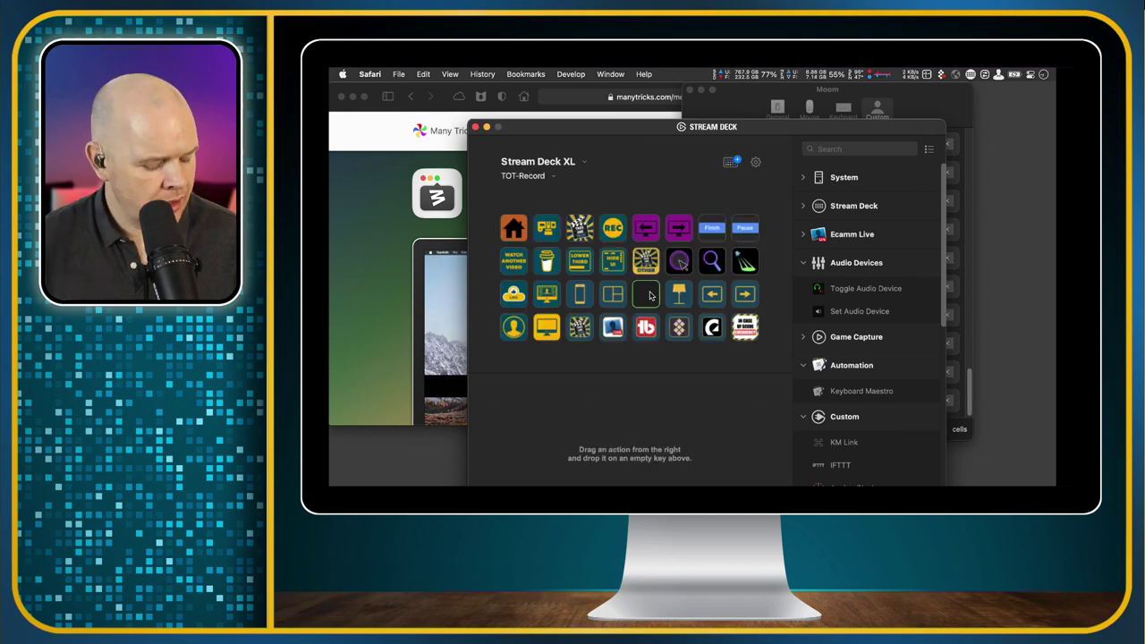
{"action": "right_click", "coordinate": [651, 297]}
{"action": "right_click", "coordinate": [646, 298]}
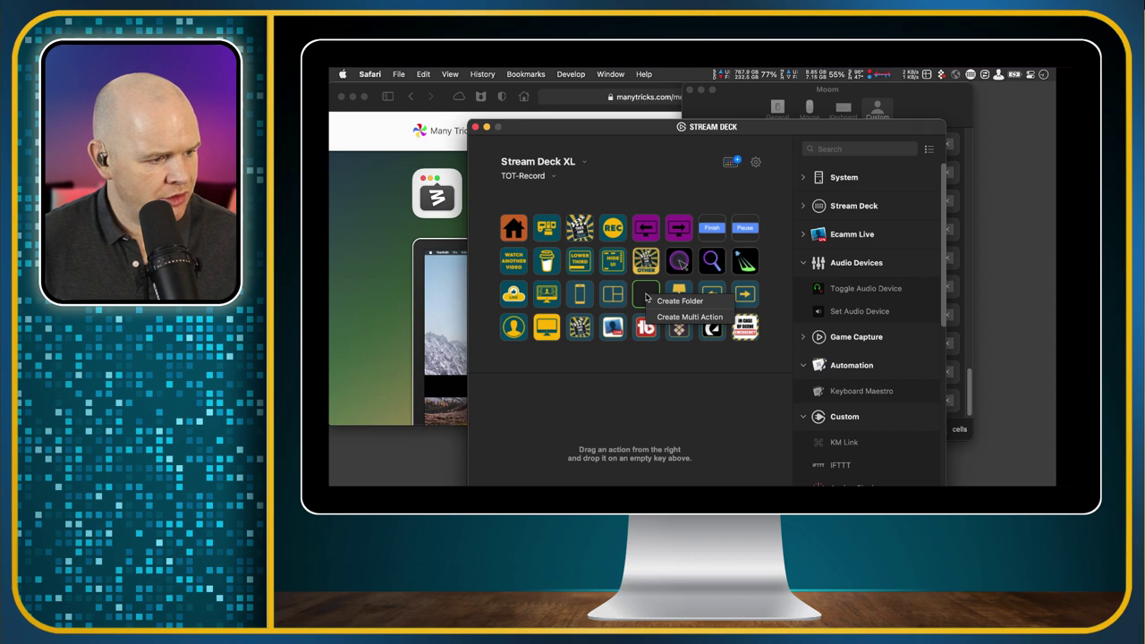
{"action": "left_click", "coordinate": [659, 302]}
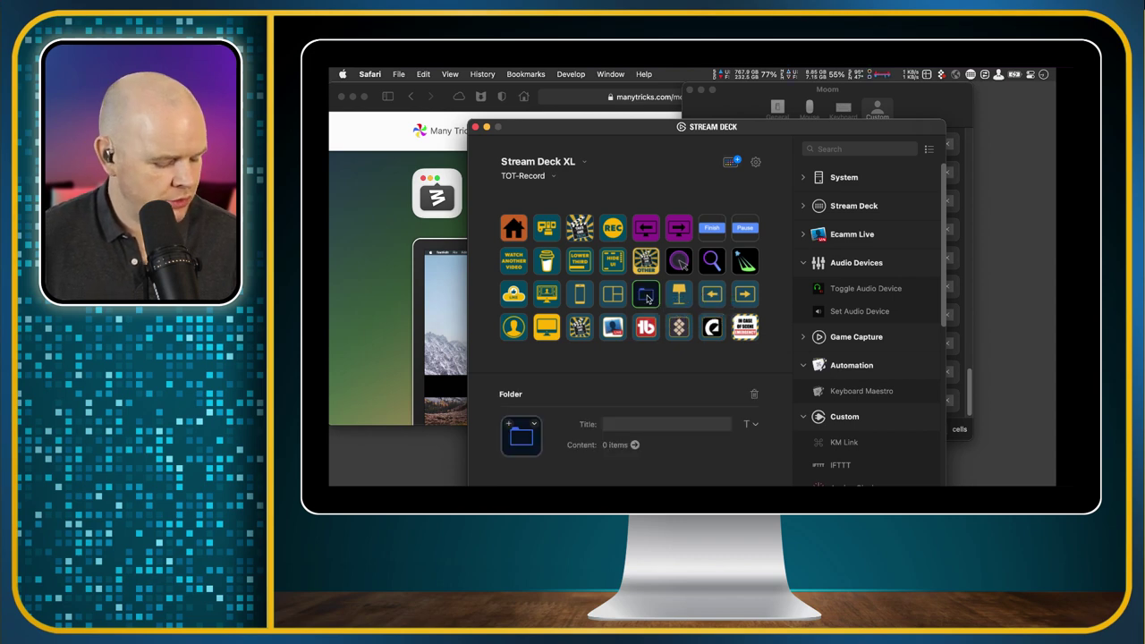
{"action": "double_click", "coordinate": [648, 298]}
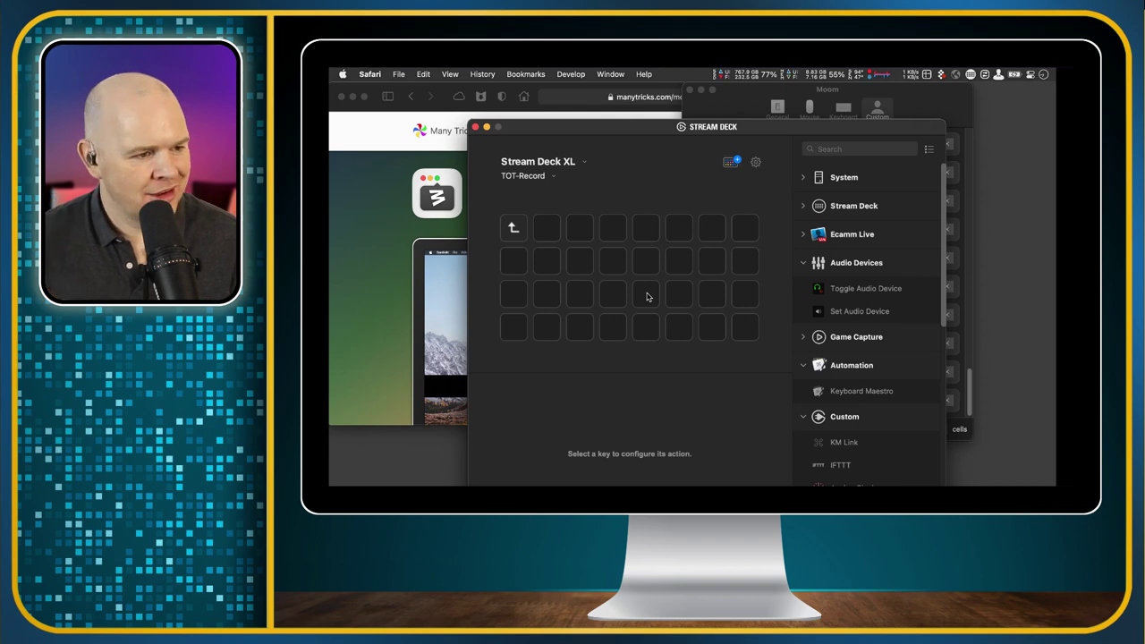
Step: Create a Multi Action on the fourth key of the folder's first row and open its action list
{"action": "left_click_drag", "start_coordinate": [802, 128], "coordinate": [781, 89]}
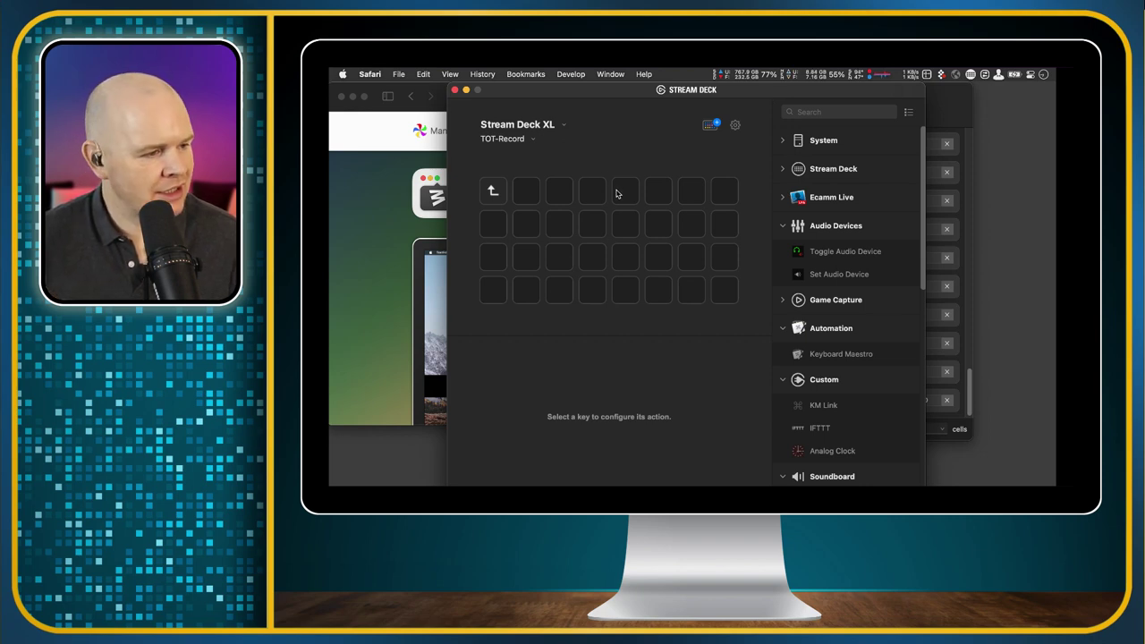
{"action": "left_click", "coordinate": [589, 193]}
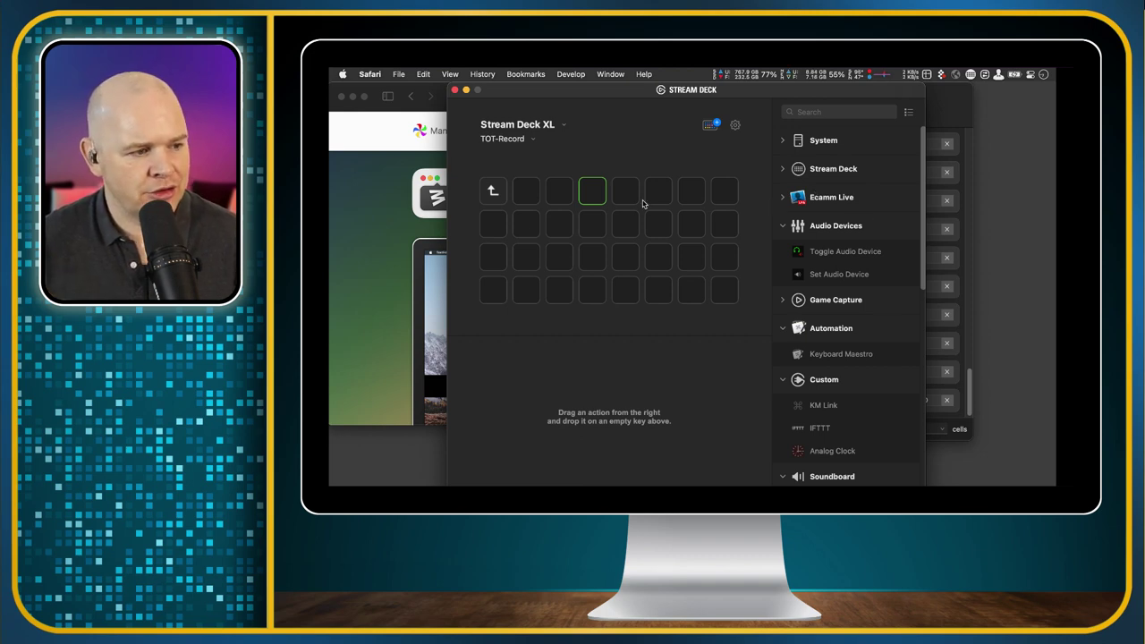
{"action": "right_click", "coordinate": [601, 192]}
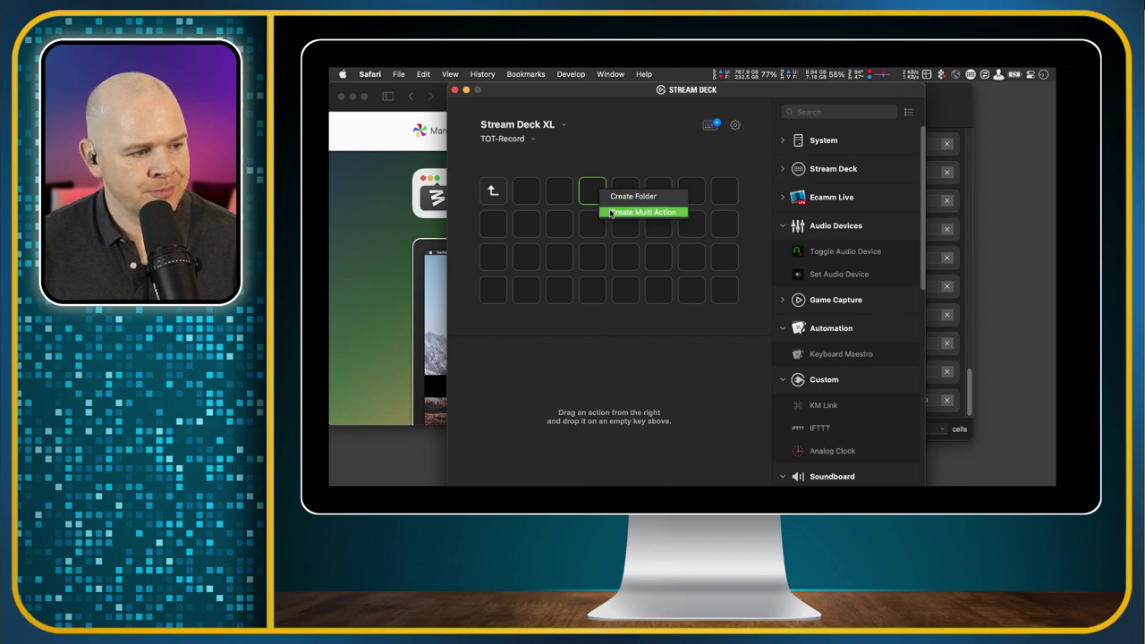
{"action": "left_click", "coordinate": [611, 212]}
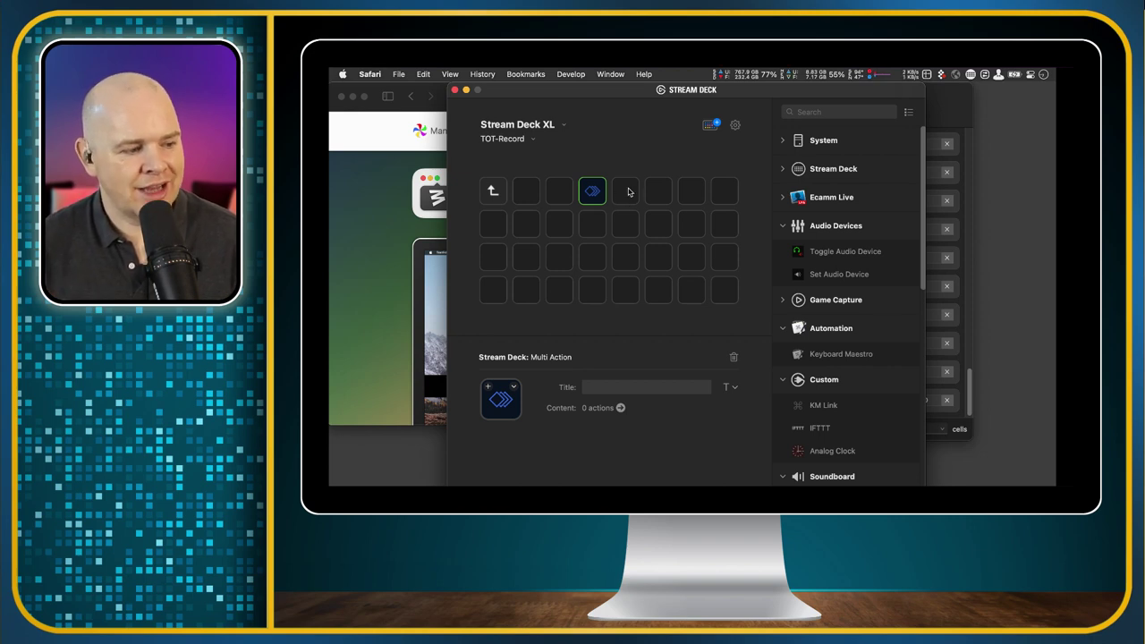
{"action": "left_click", "coordinate": [622, 409]}
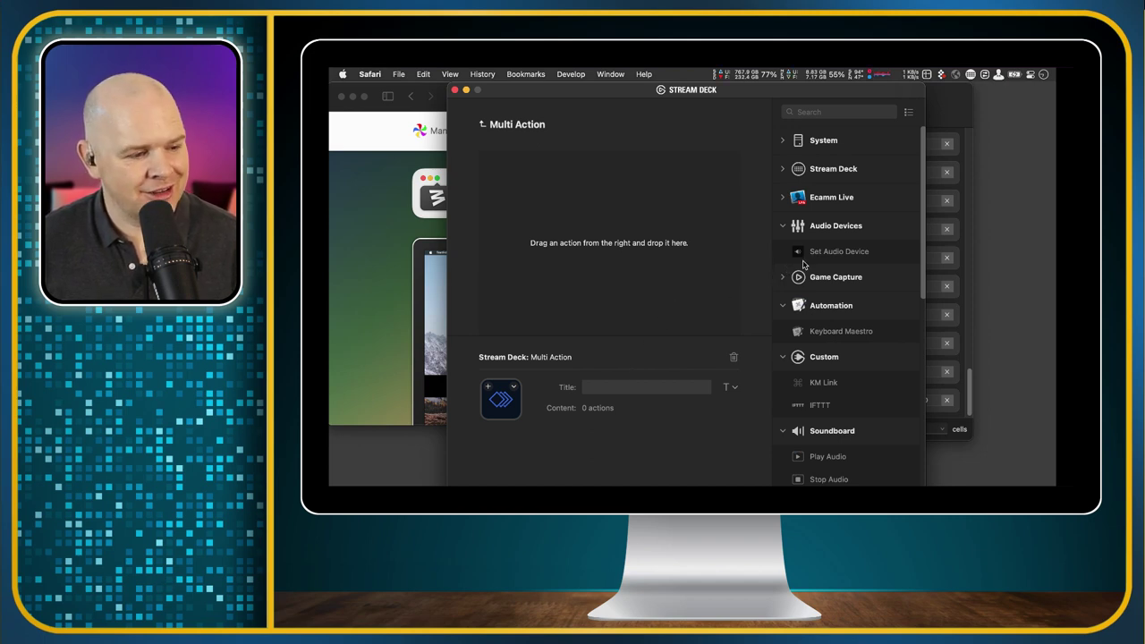
Step: Add three System: Open actions to the Multi Action
{"action": "scroll", "coordinate": [802, 278], "scroll_direction": "down", "scroll_amount": 2}
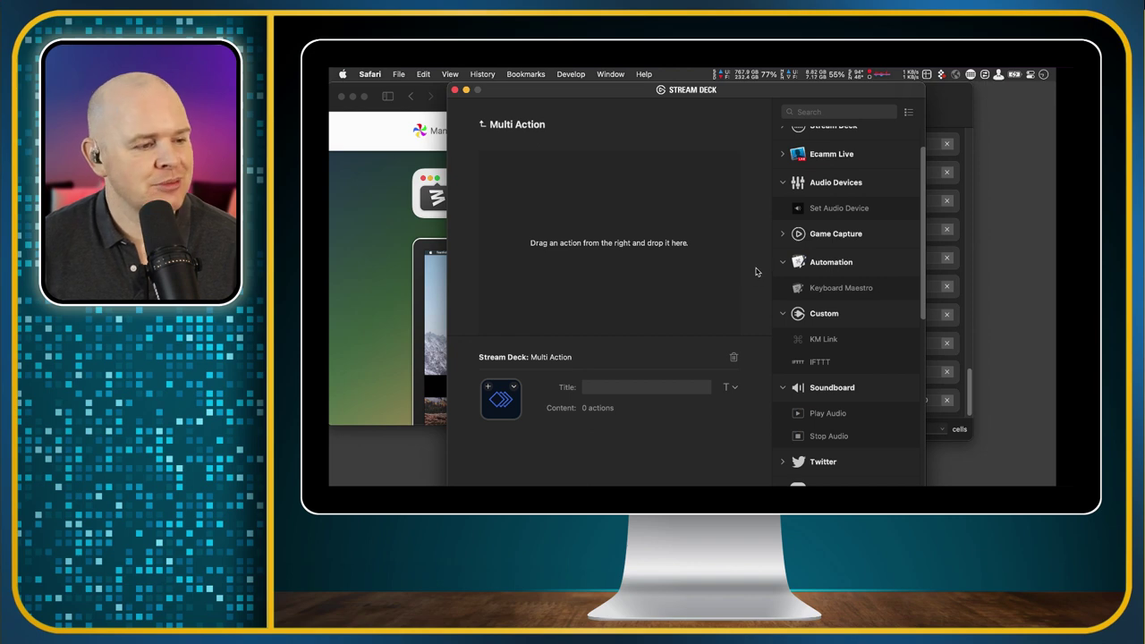
{"action": "scroll", "coordinate": [787, 255], "scroll_direction": "up", "scroll_amount": 3}
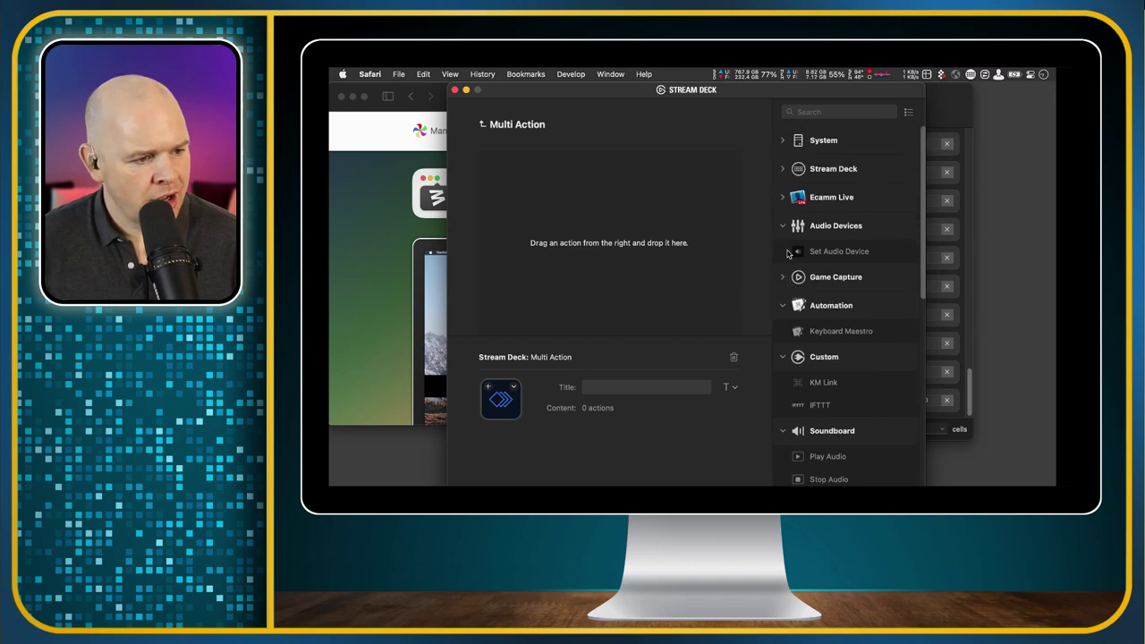
{"action": "left_click", "coordinate": [788, 141]}
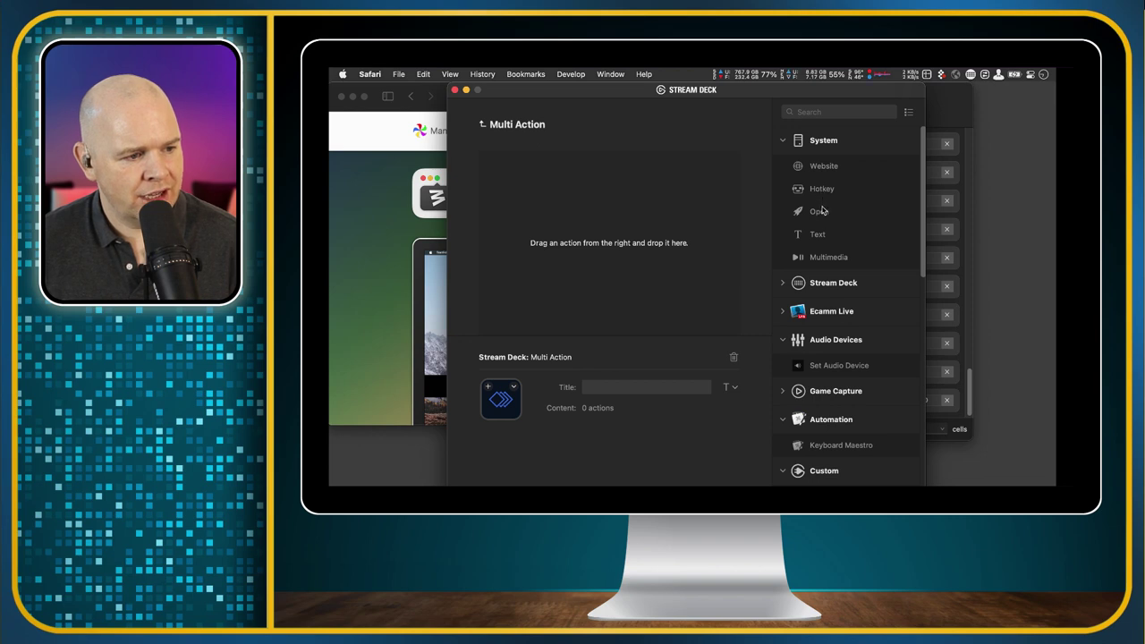
{"action": "left_click_drag", "start_coordinate": [822, 213], "coordinate": [618, 187]}
{"action": "left_click_drag", "start_coordinate": [815, 218], "coordinate": [526, 213]}
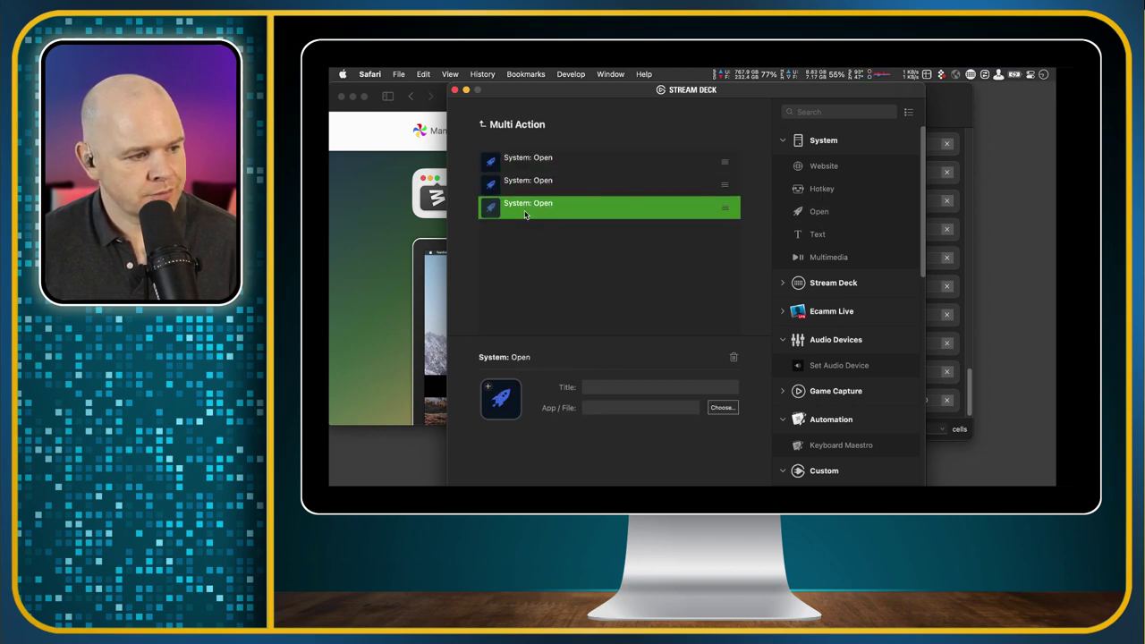
Step: Set the first Open action's app to Microsoft PowerPoint.app, found by searching this Mac for "power"
{"action": "left_click", "coordinate": [551, 163]}
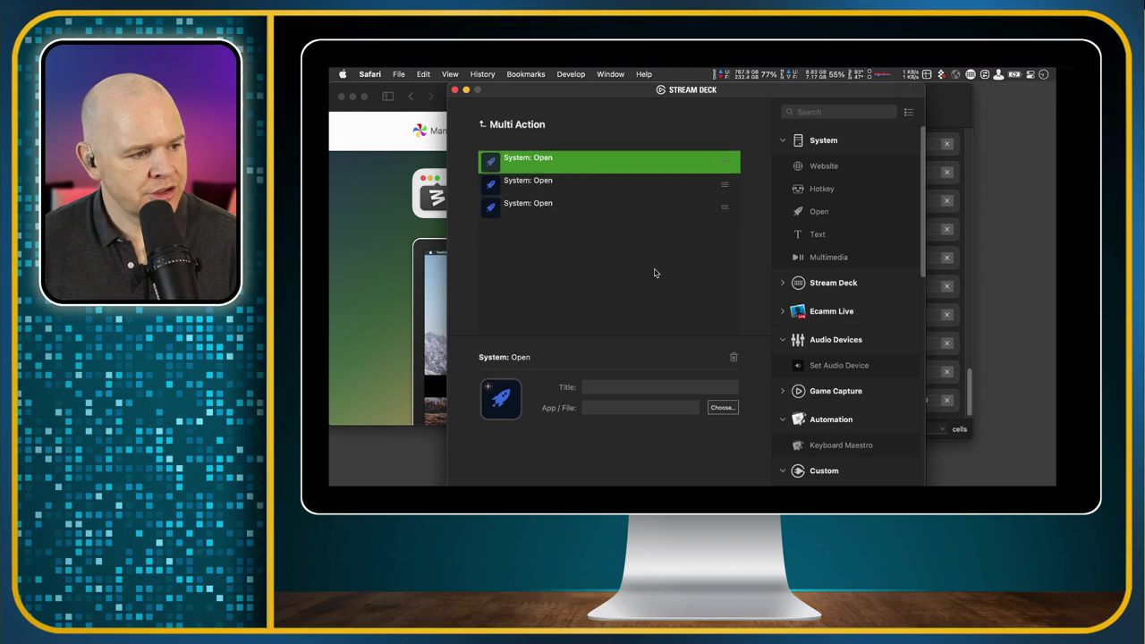
{"action": "left_click", "coordinate": [725, 408]}
{"action": "left_click", "coordinate": [1002, 104]}
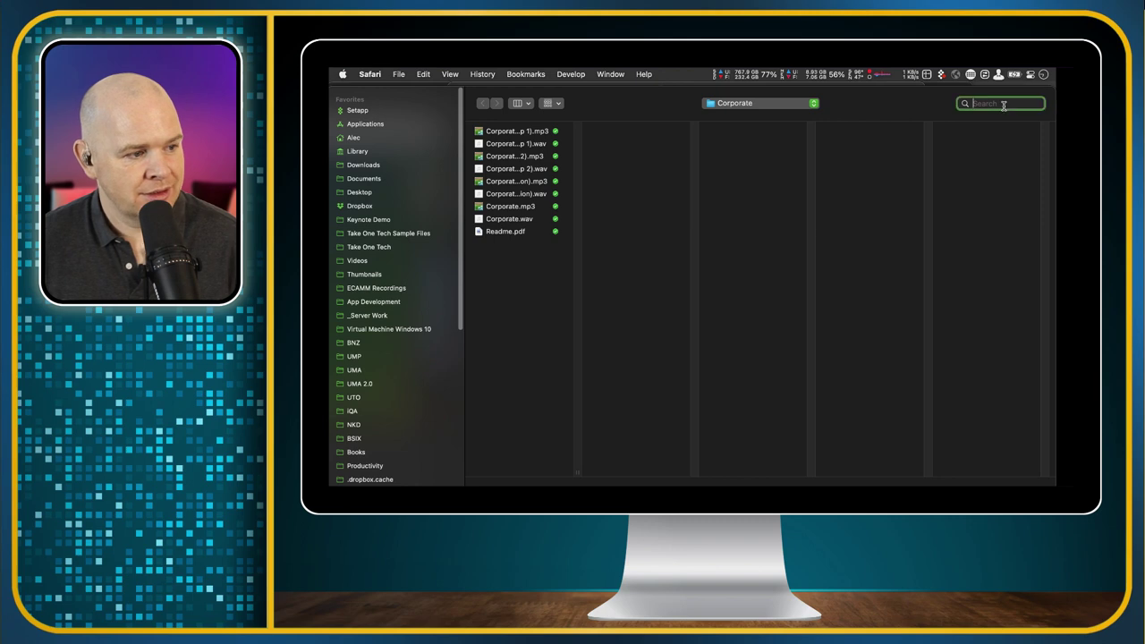
{"action": "type", "text": "e"}
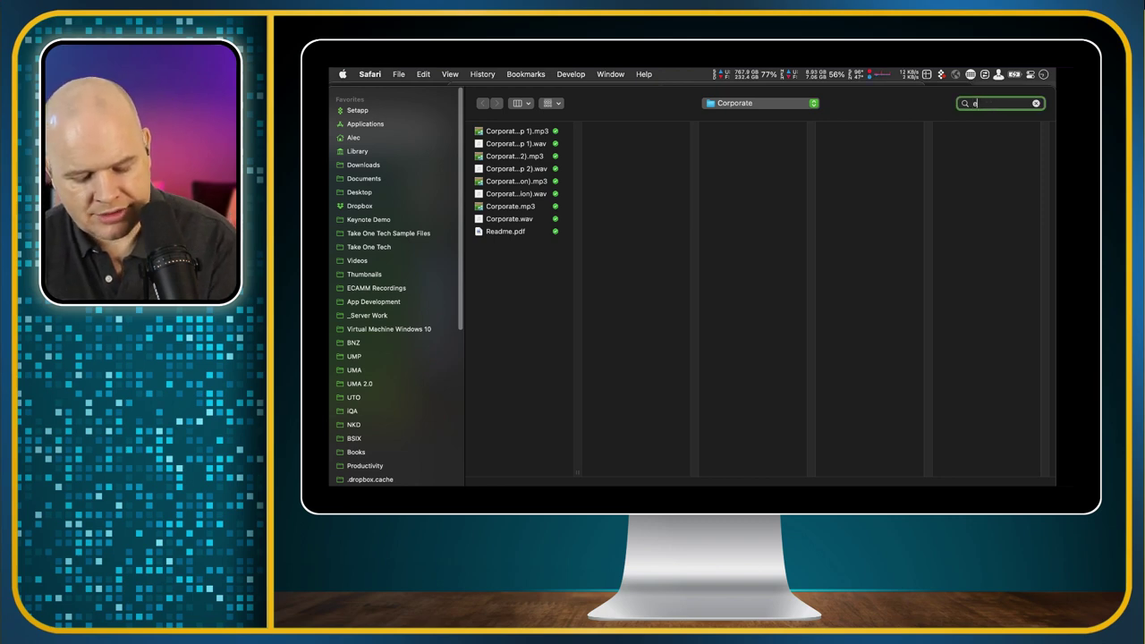
{"action": "type", "text": "xce"}
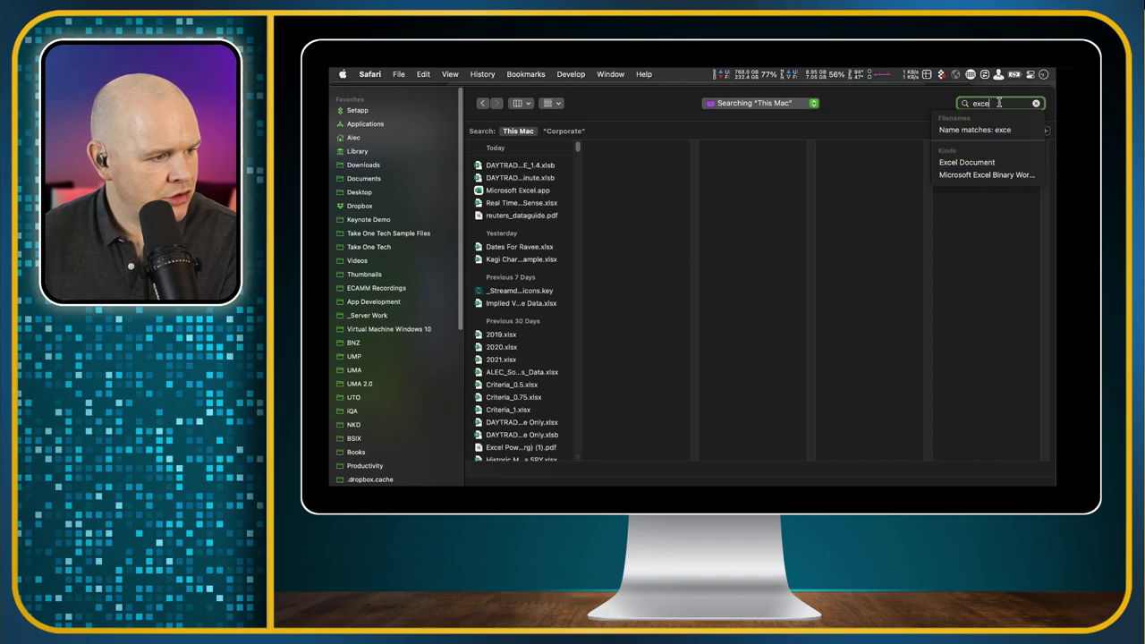
{"action": "key", "text": "Down"}
{"action": "type", "text": "l"}
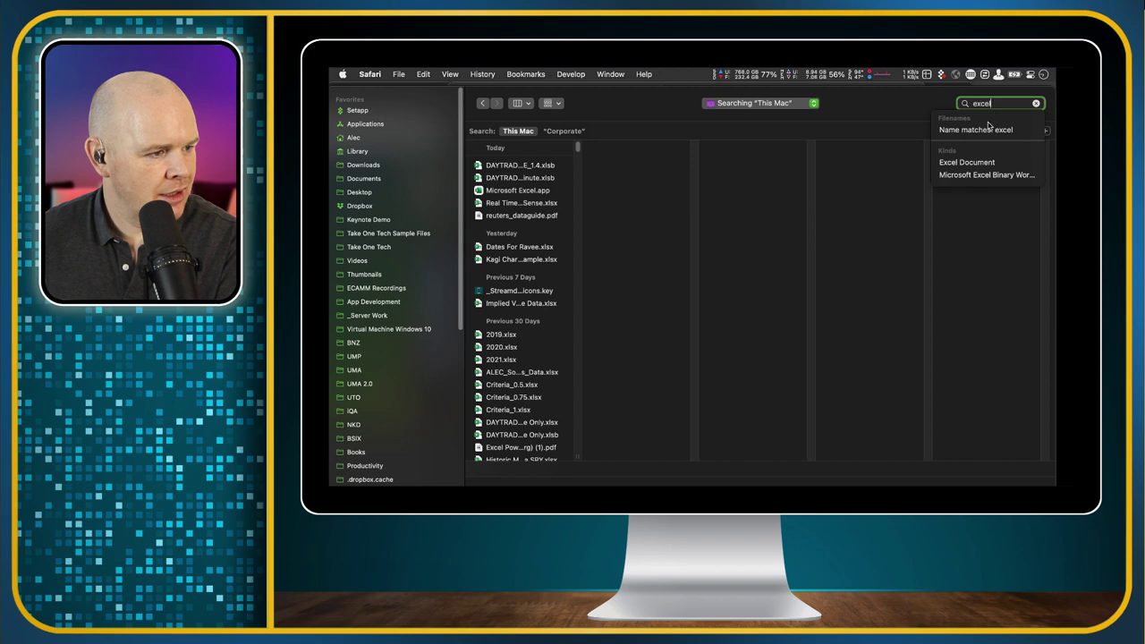
{"action": "left_click_drag", "start_coordinate": [991, 104], "coordinate": [961, 102]}
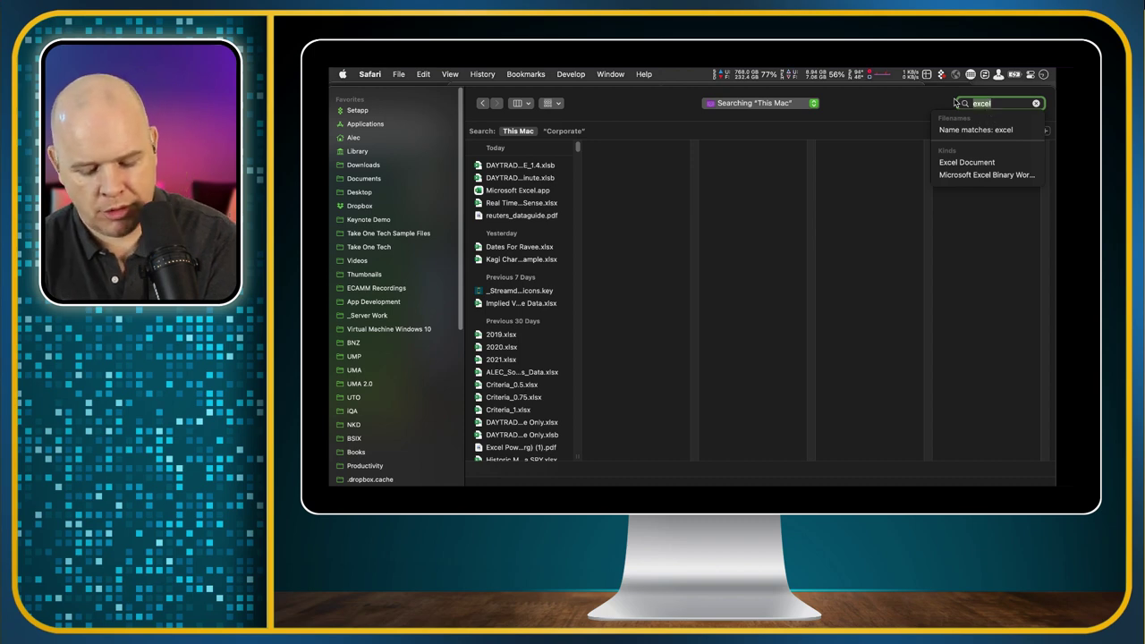
{"action": "type", "text": "power"}
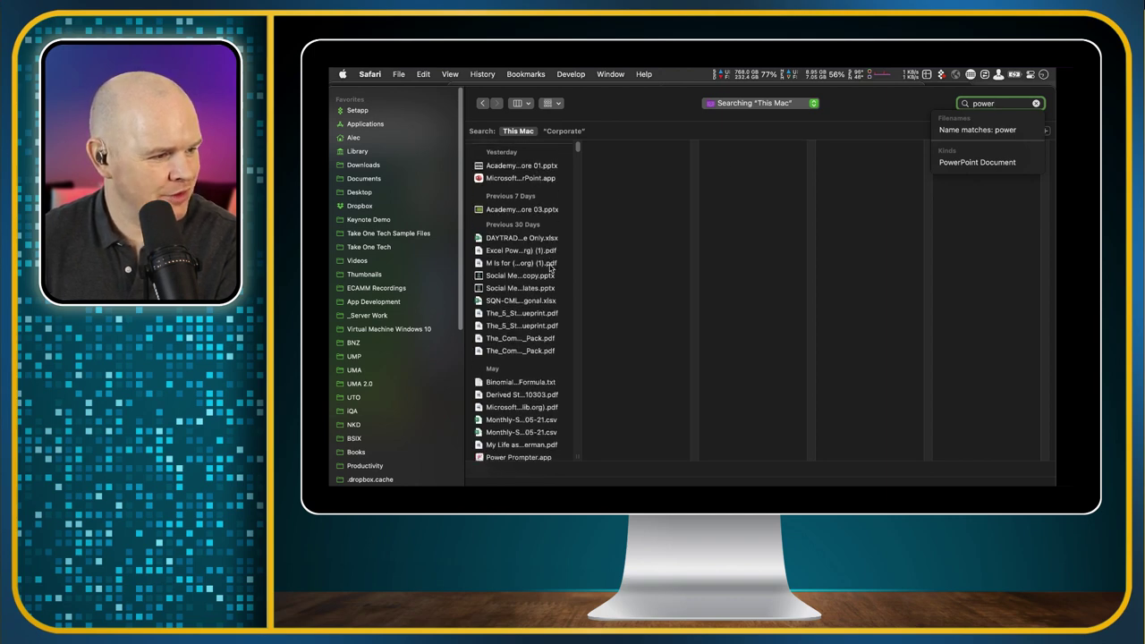
{"action": "left_click", "coordinate": [530, 181]}
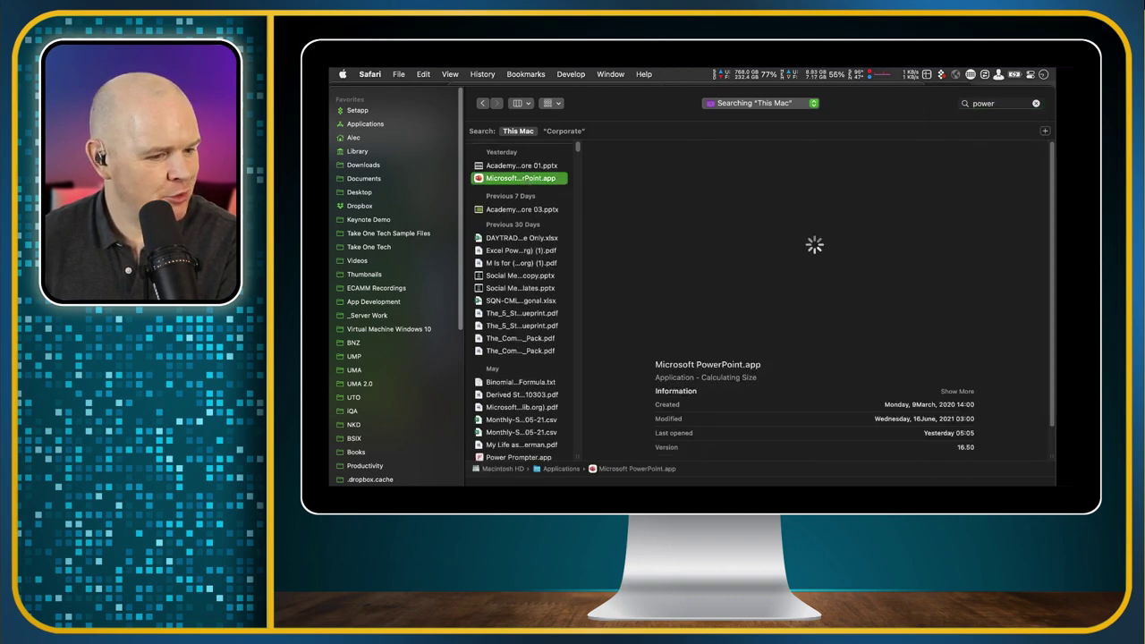
{"action": "key", "text": "Return"}
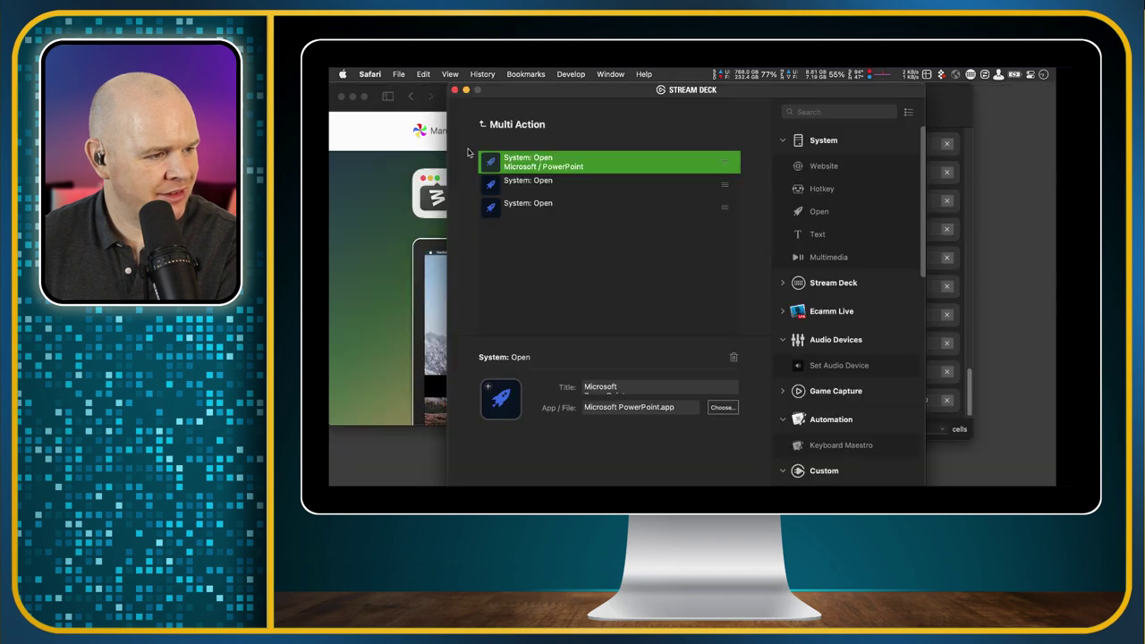
{"action": "left_click", "coordinate": [551, 183]}
{"action": "left_click", "coordinate": [546, 208]}
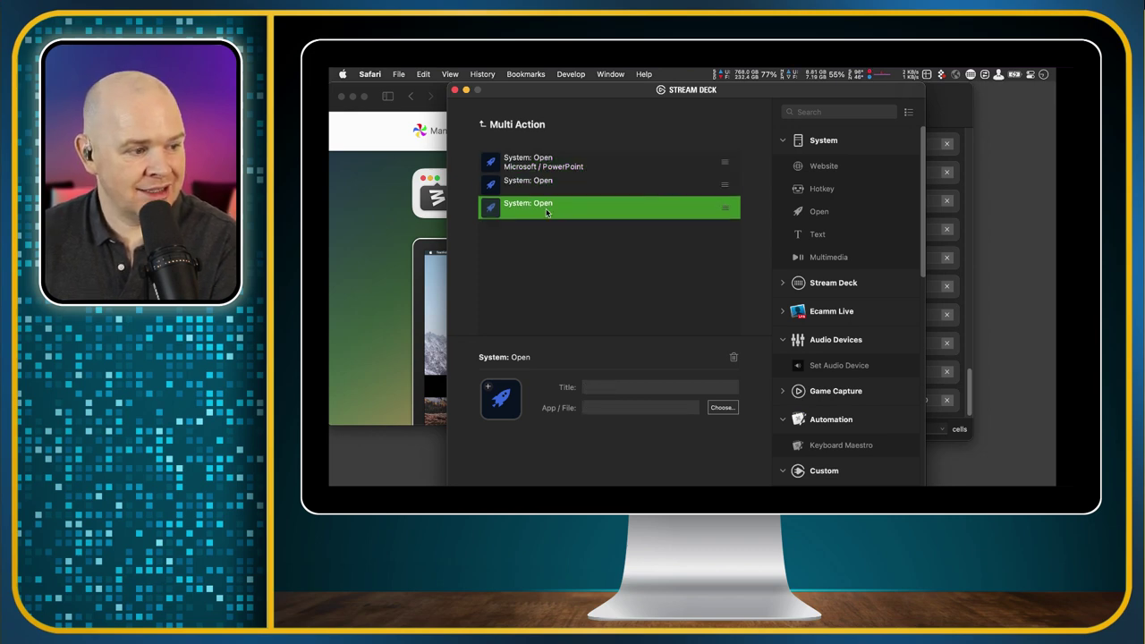
{"action": "left_click", "coordinate": [552, 167]}
{"action": "left_click", "coordinate": [550, 183]}
{"action": "left_click", "coordinate": [547, 207]}
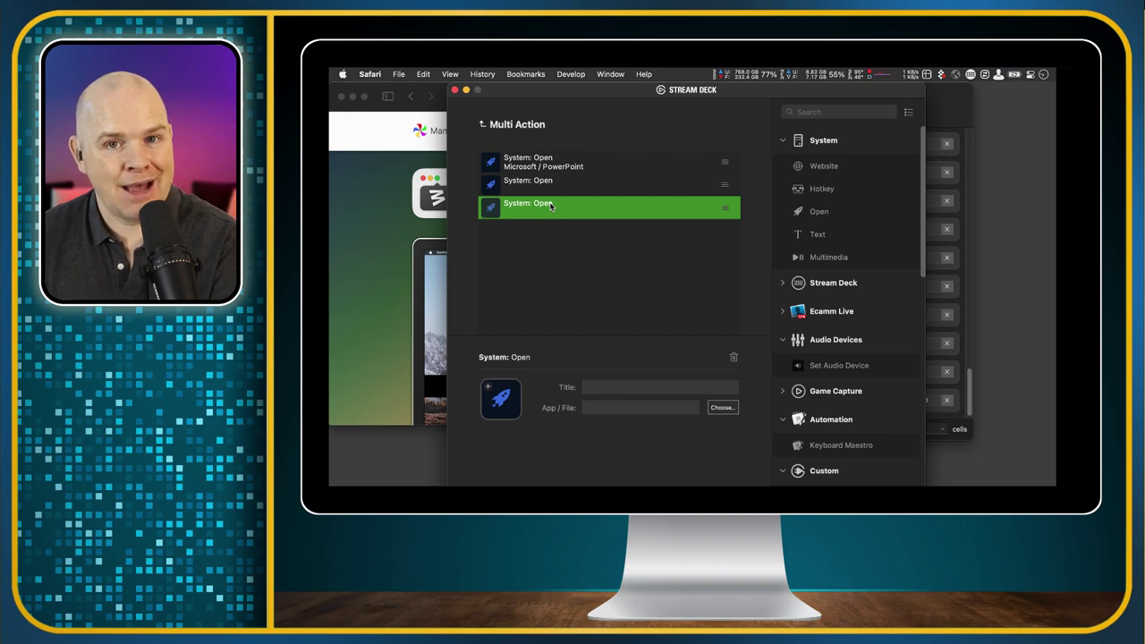
Step: Add a System: Hotkey action set to ⌥⌘P after the three Open actions, and leave the Multi Action
{"action": "left_click_drag", "start_coordinate": [825, 191], "coordinate": [523, 241]}
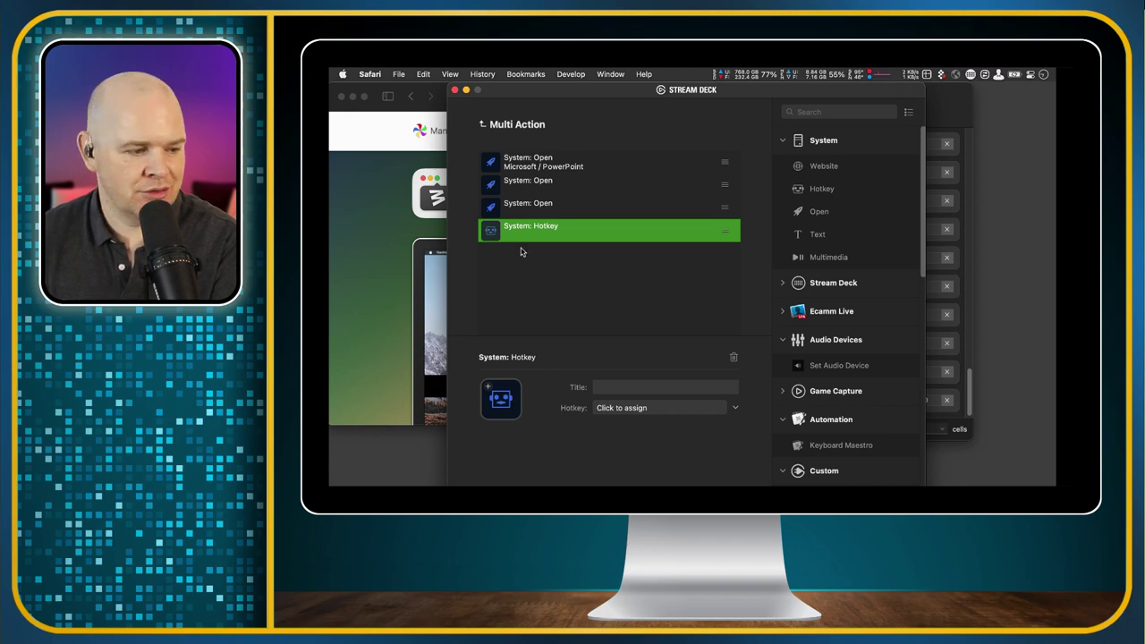
{"action": "left_click", "coordinate": [658, 410]}
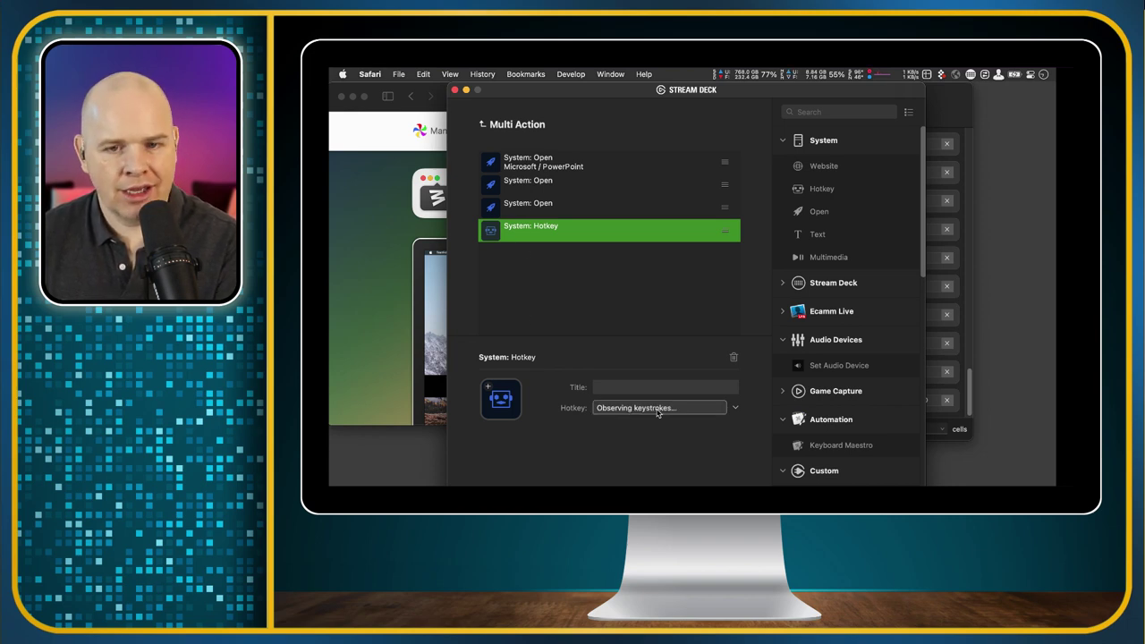
{"action": "key", "text": "alt+super+p"}
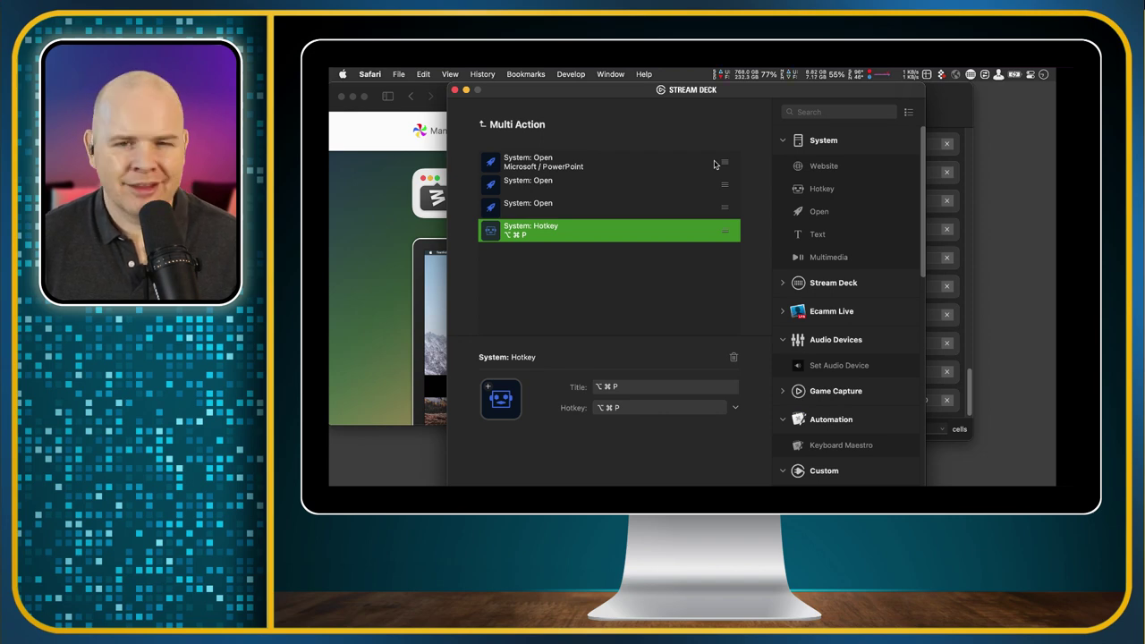
{"action": "key", "text": "Escape"}
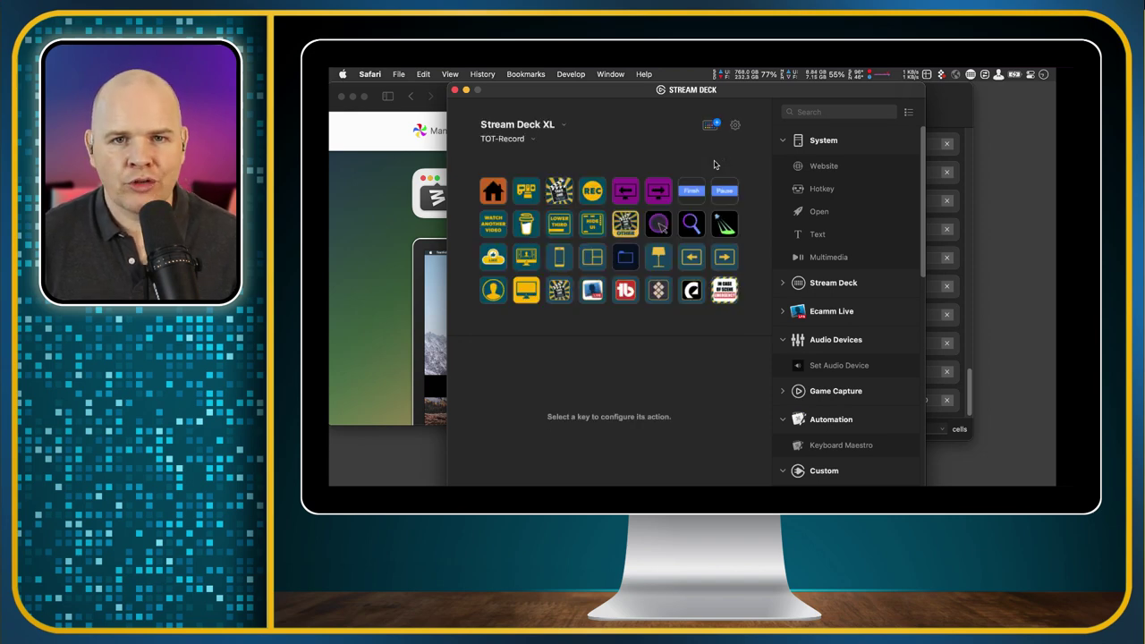